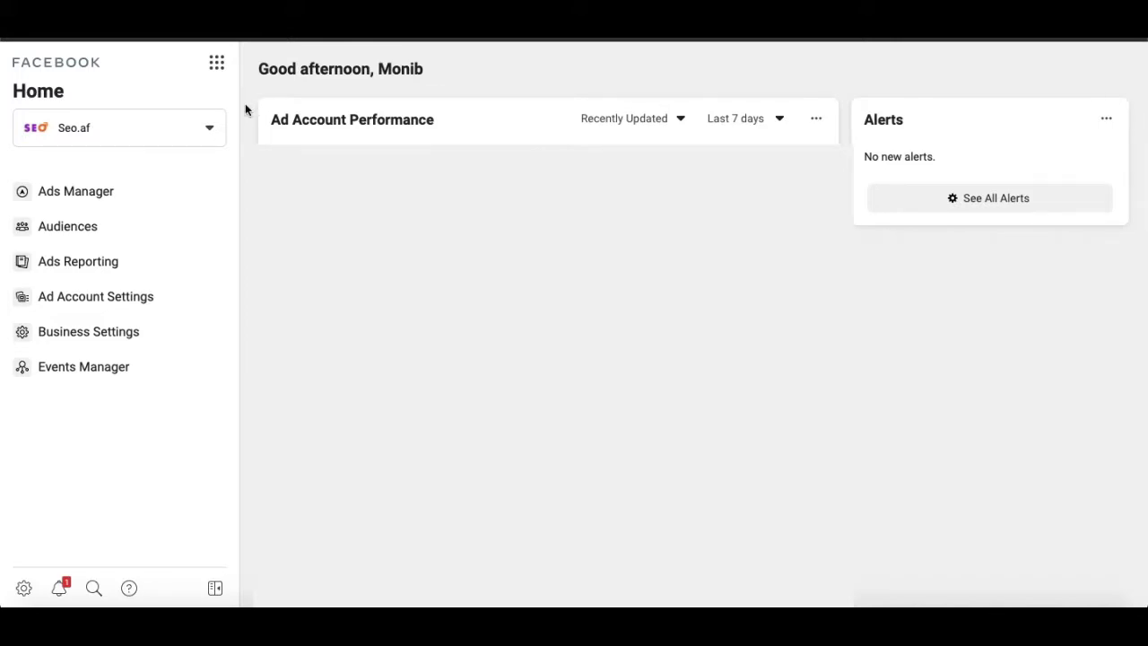
- Go to Ads Manager and create a new campaign with the Conversions objective
{"action": "left_click", "coordinate": [218, 64]}
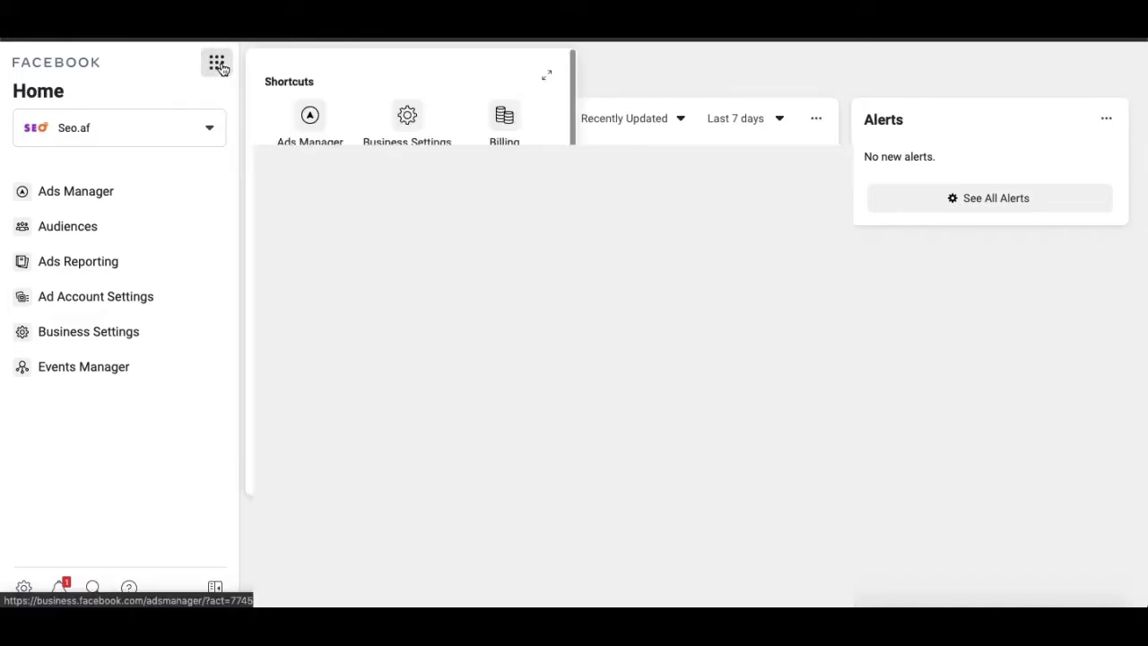
{"action": "left_click", "coordinate": [310, 116]}
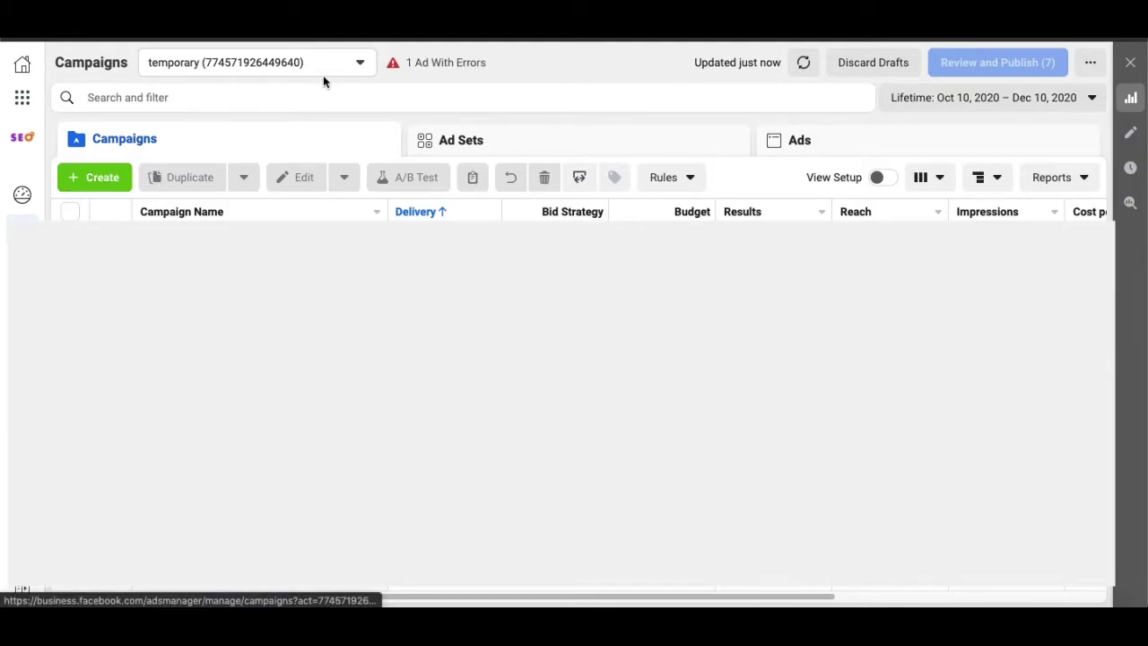
{"action": "left_click", "coordinate": [124, 188]}
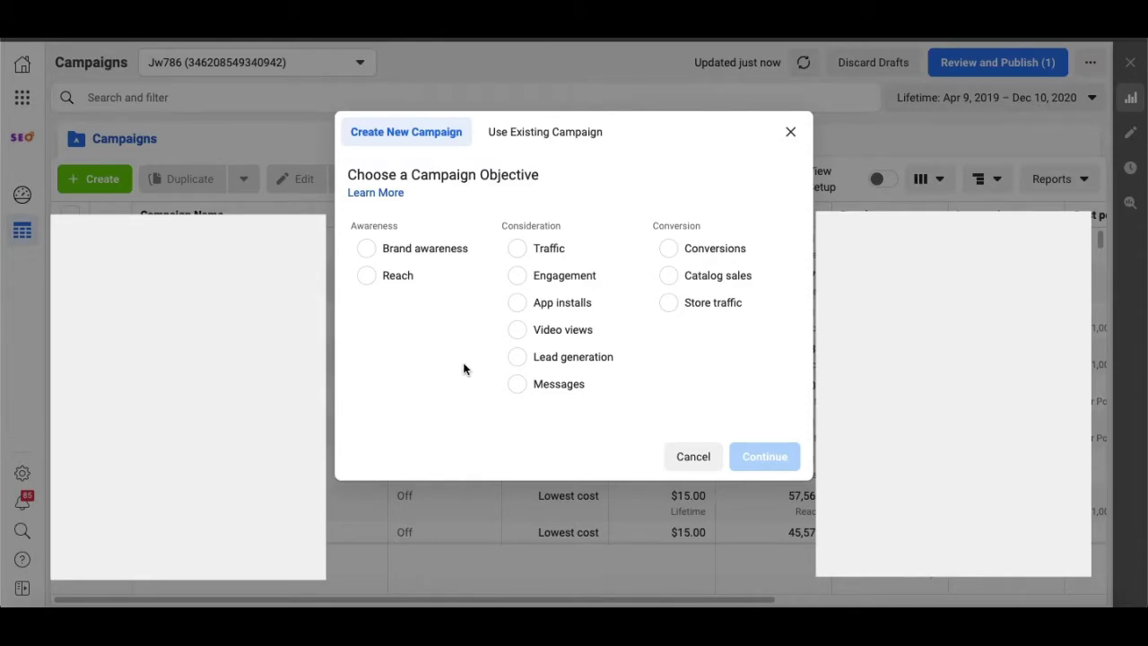
{"action": "left_click", "coordinate": [671, 258]}
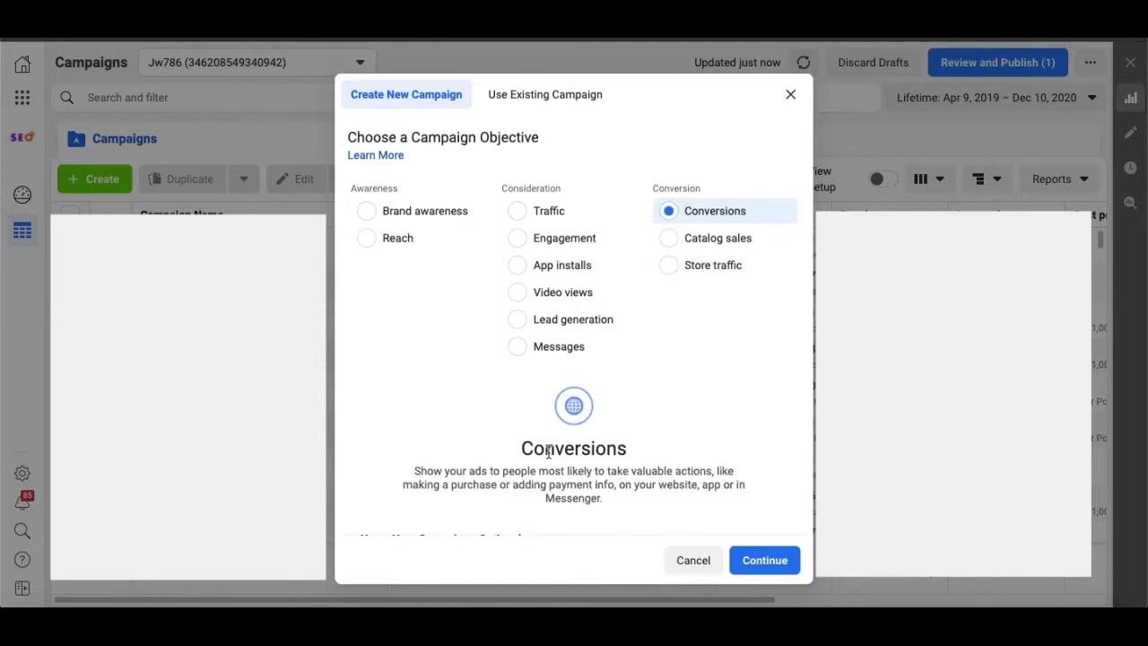
{"action": "scroll", "coordinate": [551, 453], "scroll_direction": "down", "scroll_amount": 2}
{"action": "left_click", "coordinate": [752, 552]}
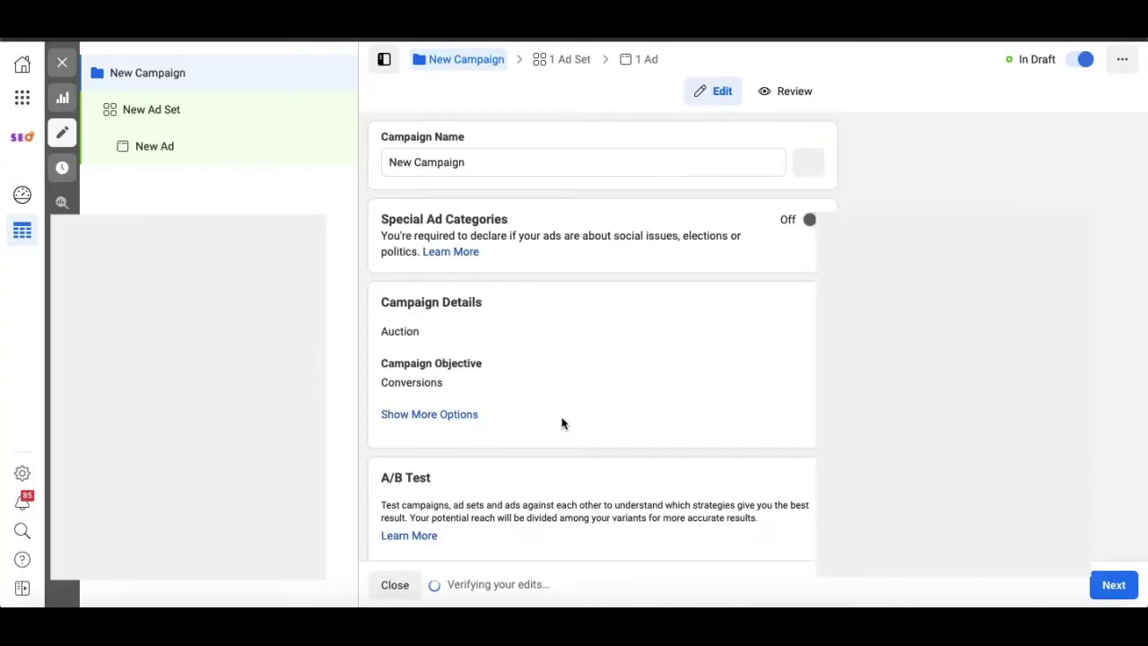
- Name the campaign "collection ads for a store"
{"action": "left_click_drag", "start_coordinate": [501, 153], "coordinate": [359, 159]}
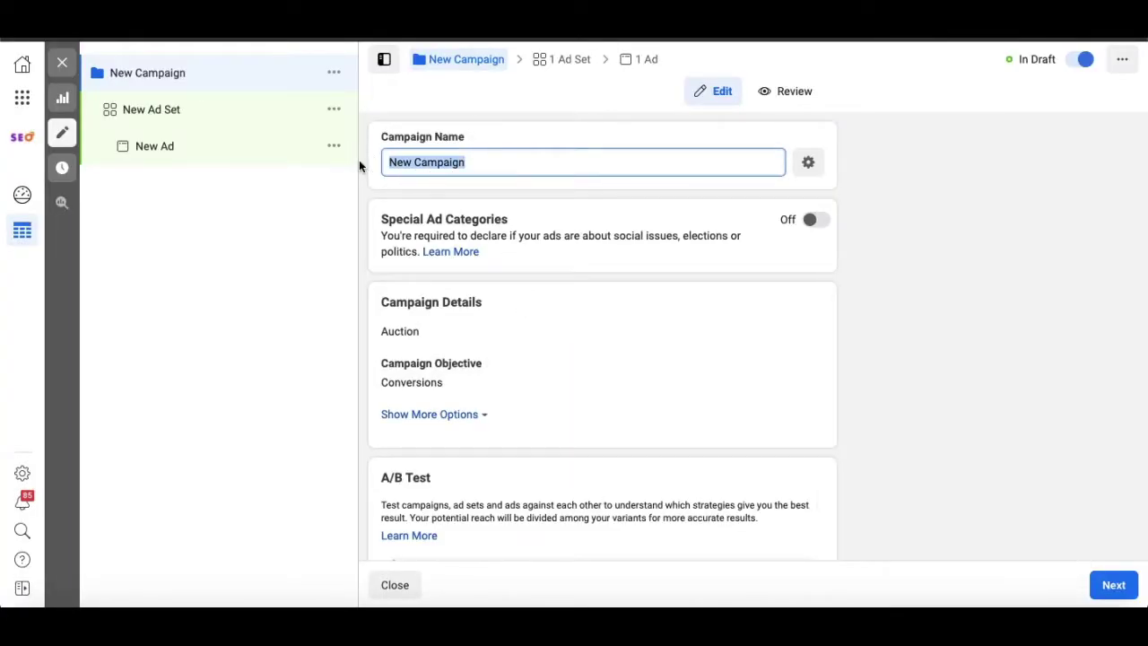
{"action": "type", "text": "collection ads for a store"}
- Turn on Campaign Budget Optimization with a Lifetime Budget and continue to the ad set
{"action": "scroll", "coordinate": [505, 259], "scroll_direction": "down", "scroll_amount": 3}
{"action": "scroll", "coordinate": [505, 259], "scroll_direction": "up", "scroll_amount": 2}
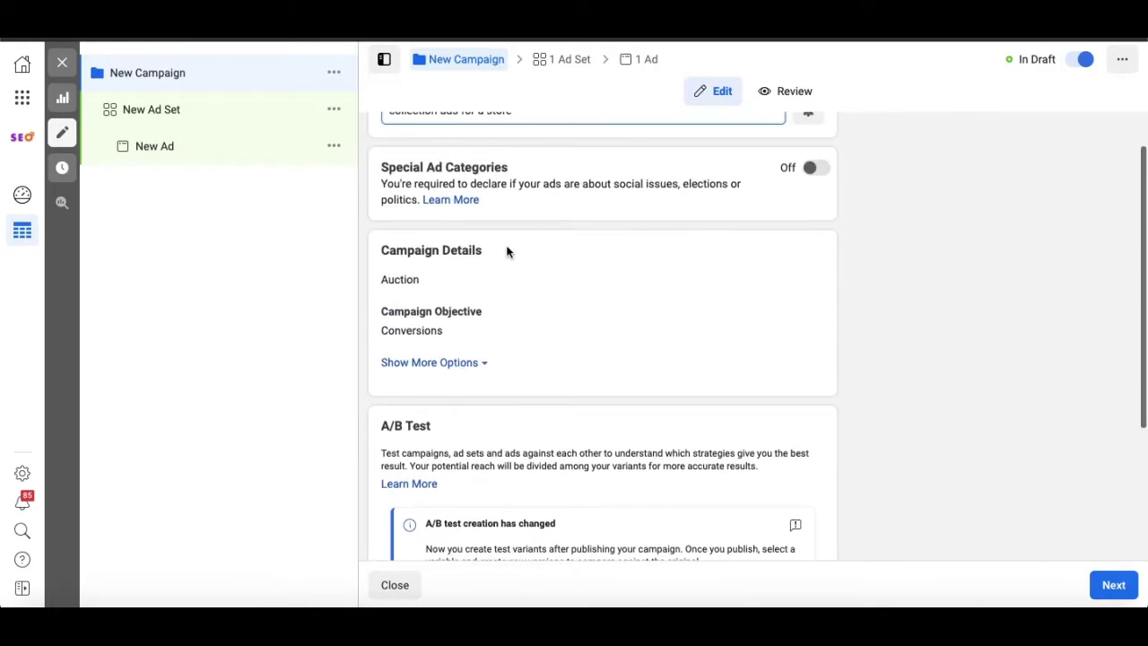
{"action": "scroll", "coordinate": [553, 346], "scroll_direction": "down", "scroll_amount": 1}
{"action": "scroll", "coordinate": [554, 359], "scroll_direction": "up", "scroll_amount": 1}
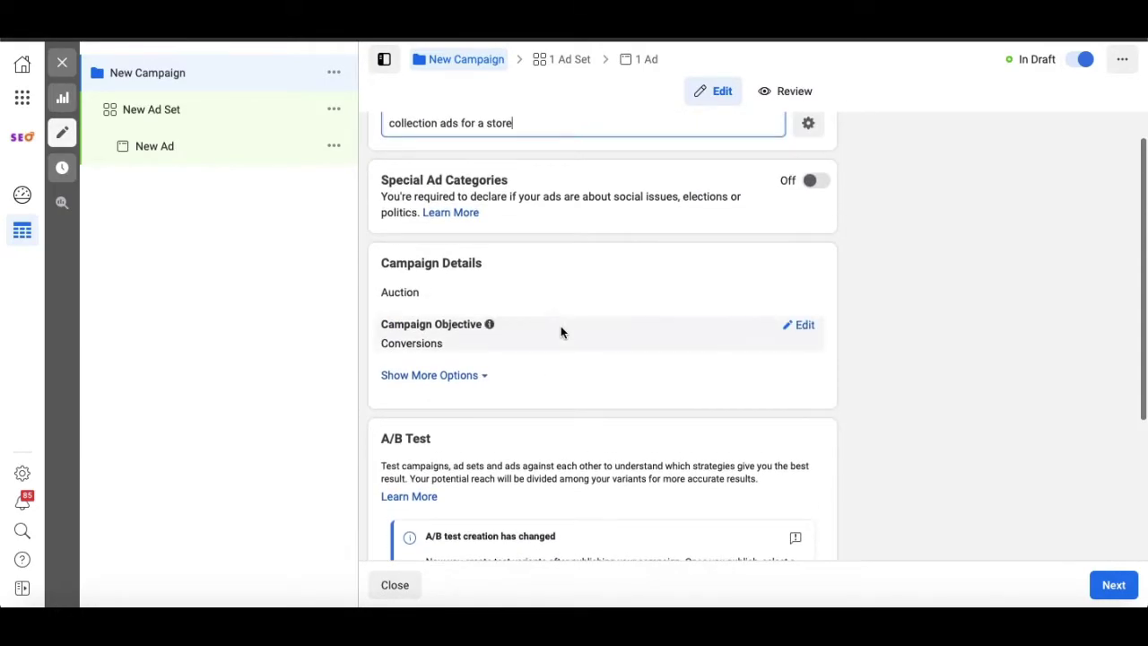
{"action": "scroll", "coordinate": [560, 326], "scroll_direction": "down", "scroll_amount": 3}
{"action": "scroll", "coordinate": [560, 328], "scroll_direction": "up", "scroll_amount": 2}
{"action": "scroll", "coordinate": [560, 328], "scroll_direction": "down", "scroll_amount": 2}
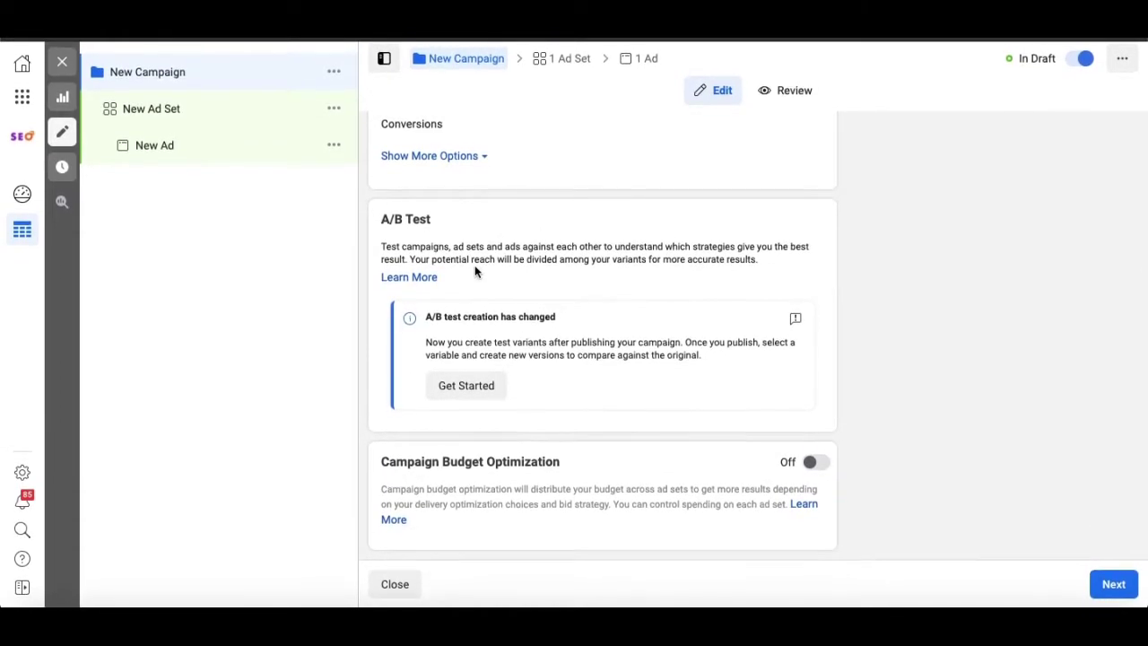
{"action": "left_click", "coordinate": [813, 466]}
{"action": "scroll", "coordinate": [632, 471], "scroll_direction": "down", "scroll_amount": 3}
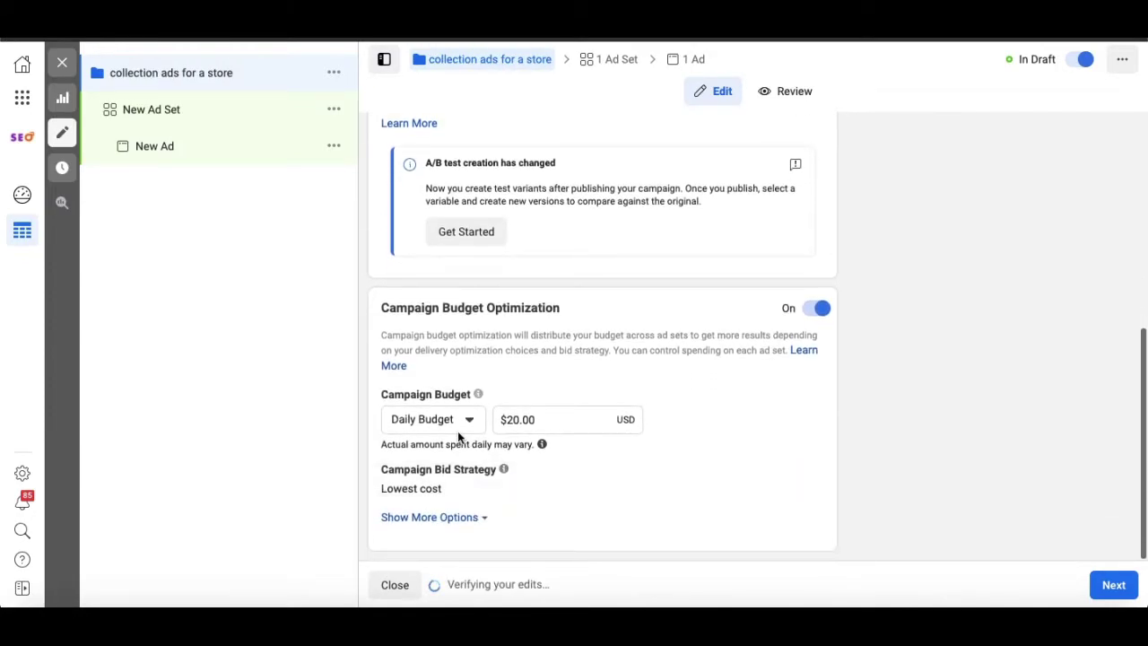
{"action": "left_click", "coordinate": [466, 425]}
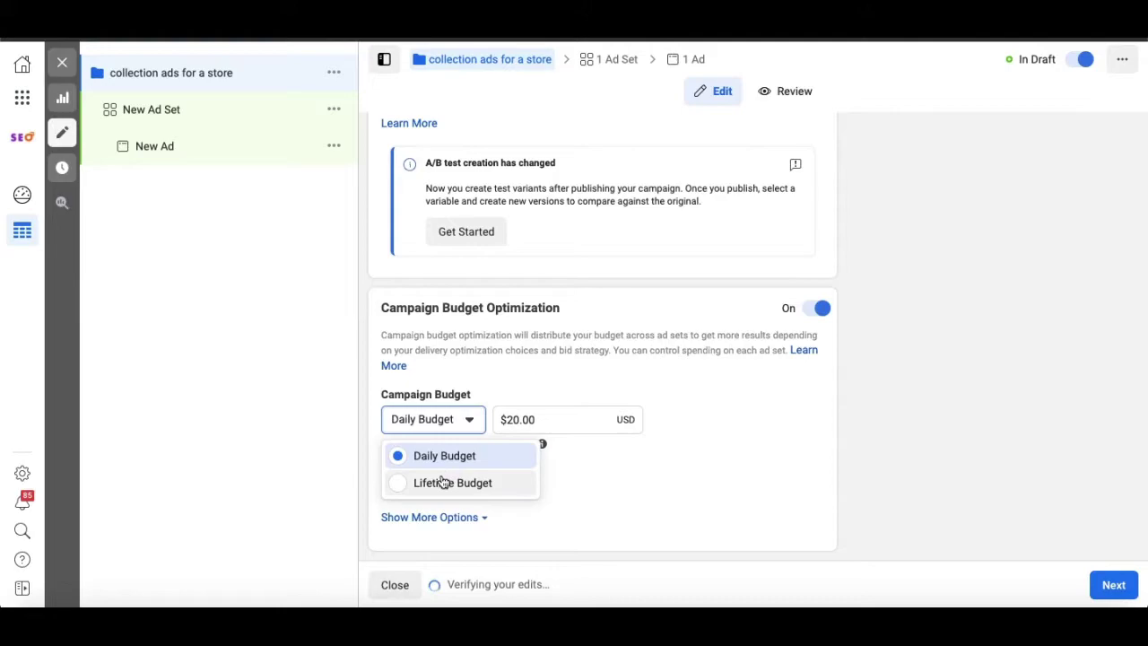
{"action": "left_click", "coordinate": [417, 484]}
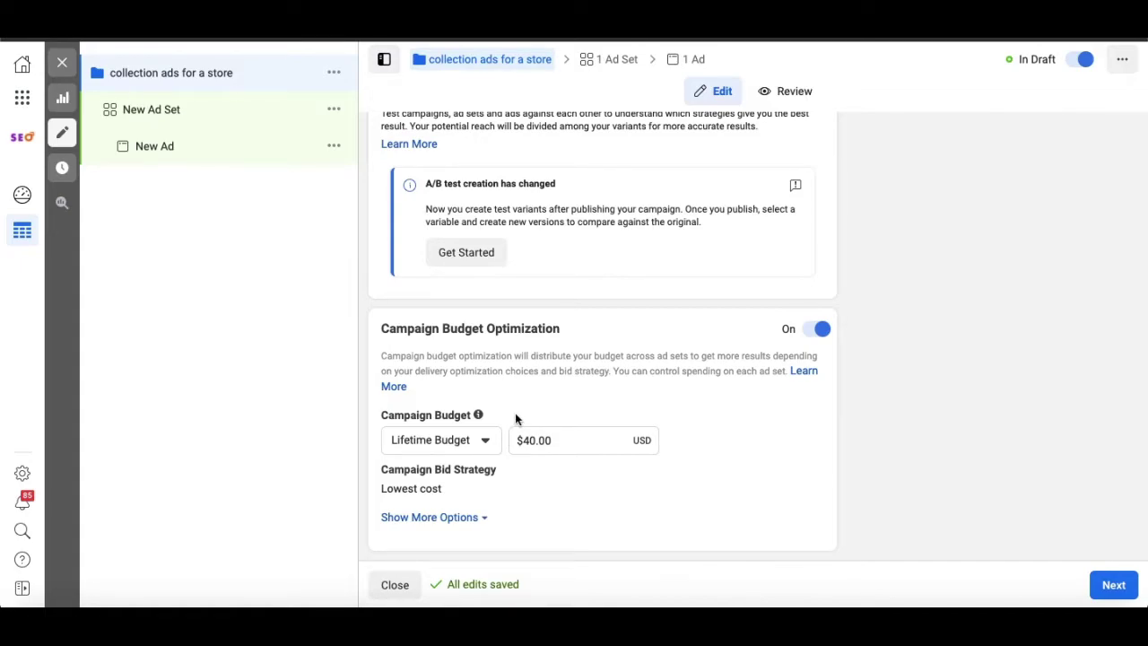
{"action": "scroll", "coordinate": [522, 418], "scroll_direction": "up", "scroll_amount": 1}
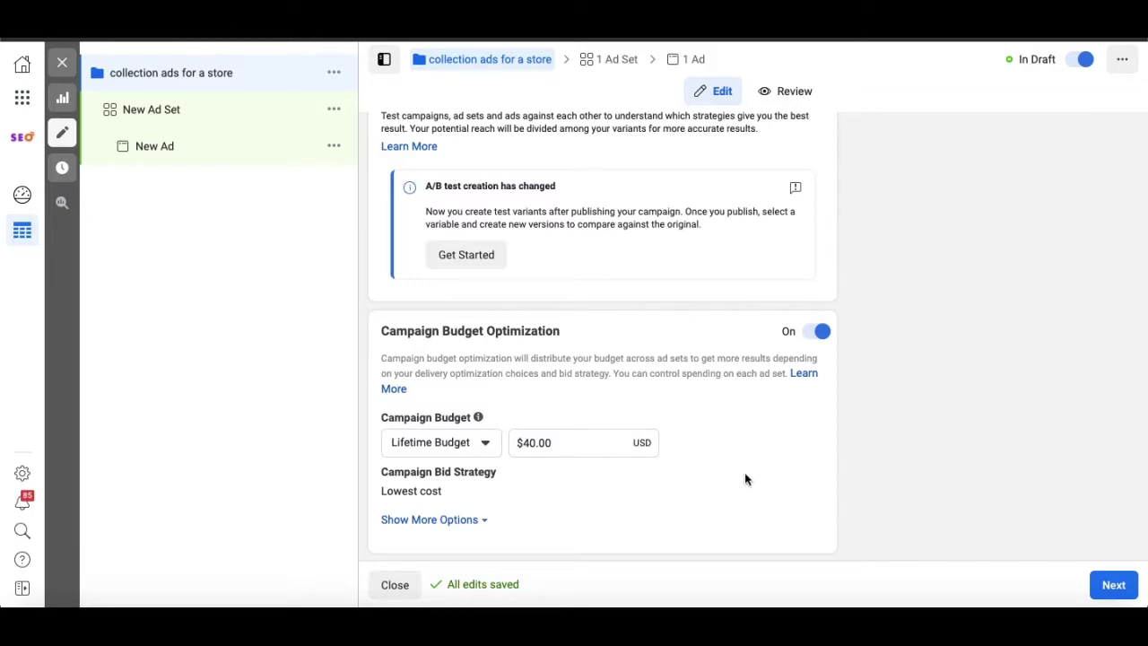
{"action": "left_click", "coordinate": [1095, 585]}
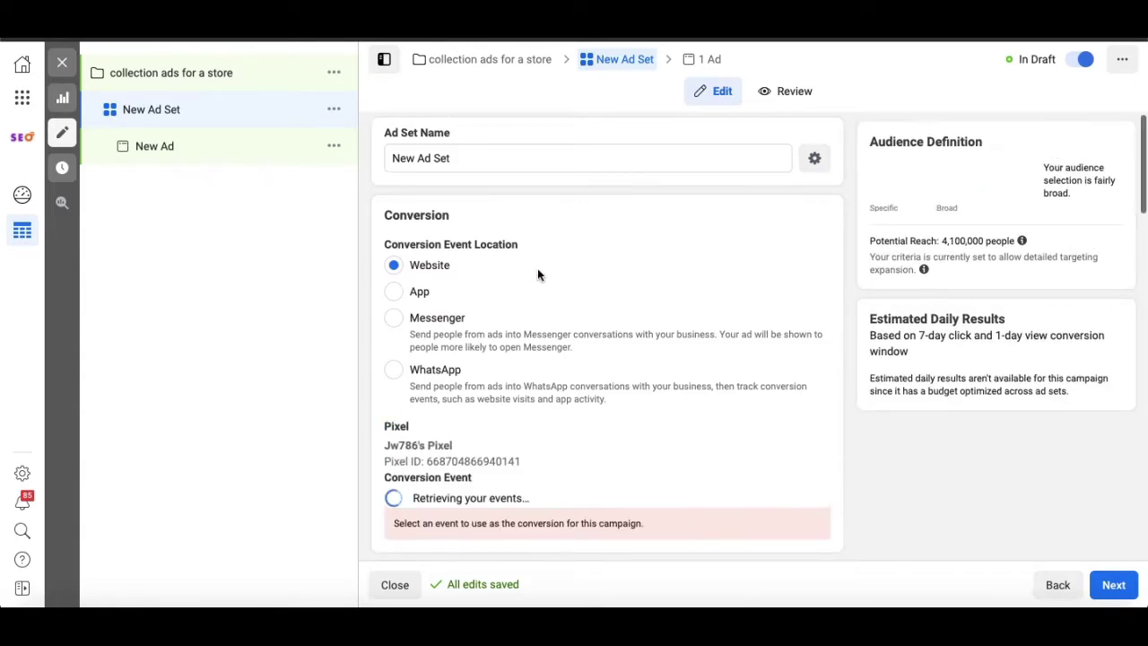
- Select Website as the ad set's conversion event location
{"action": "scroll", "coordinate": [537, 268], "scroll_direction": "down", "scroll_amount": 1}
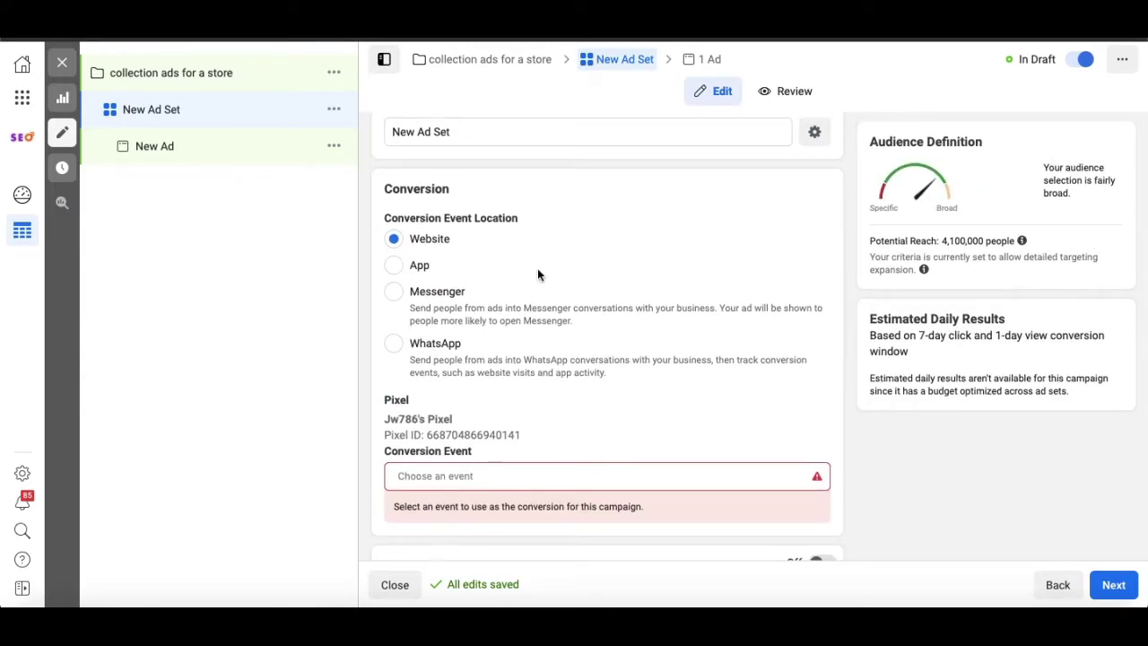
{"action": "scroll", "coordinate": [538, 274], "scroll_direction": "down", "scroll_amount": 1}
{"action": "scroll", "coordinate": [537, 274], "scroll_direction": "up", "scroll_amount": 1}
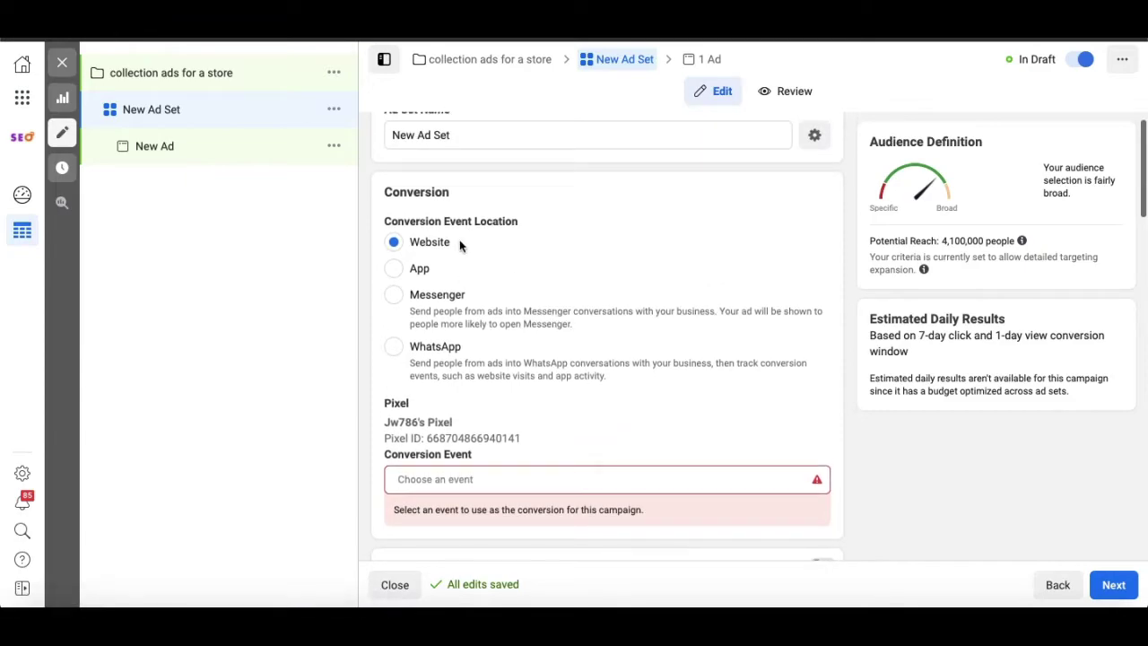
{"action": "left_click", "coordinate": [400, 243]}
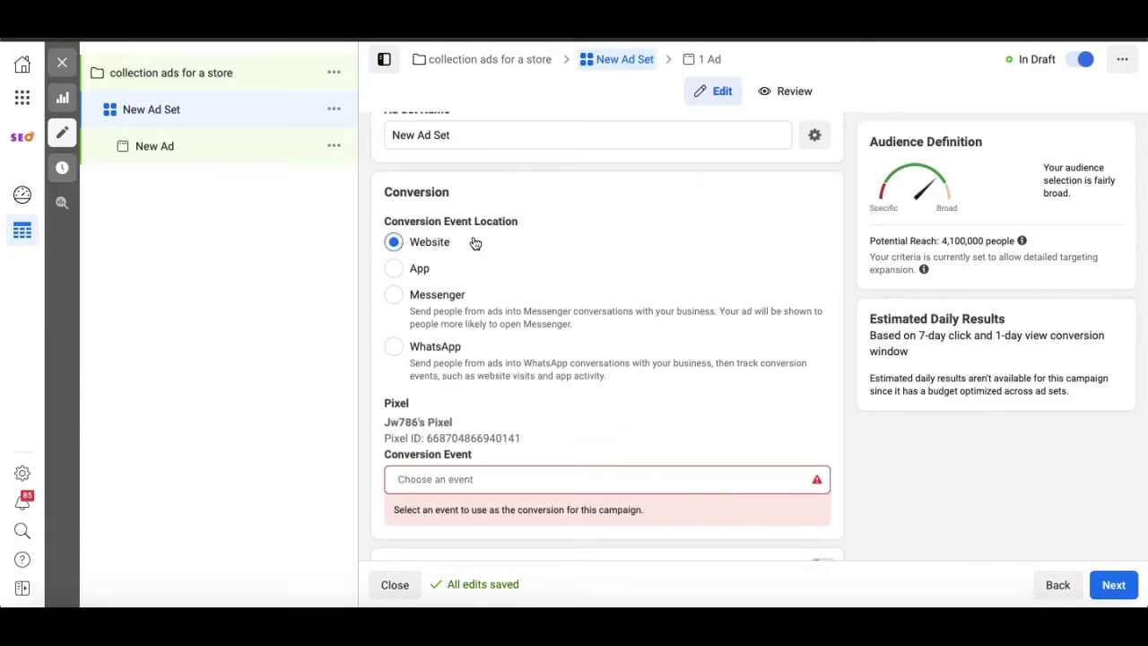
{"action": "scroll", "coordinate": [530, 298], "scroll_direction": "down", "scroll_amount": 2}
{"action": "scroll", "coordinate": [530, 298], "scroll_direction": "up", "scroll_amount": 2}
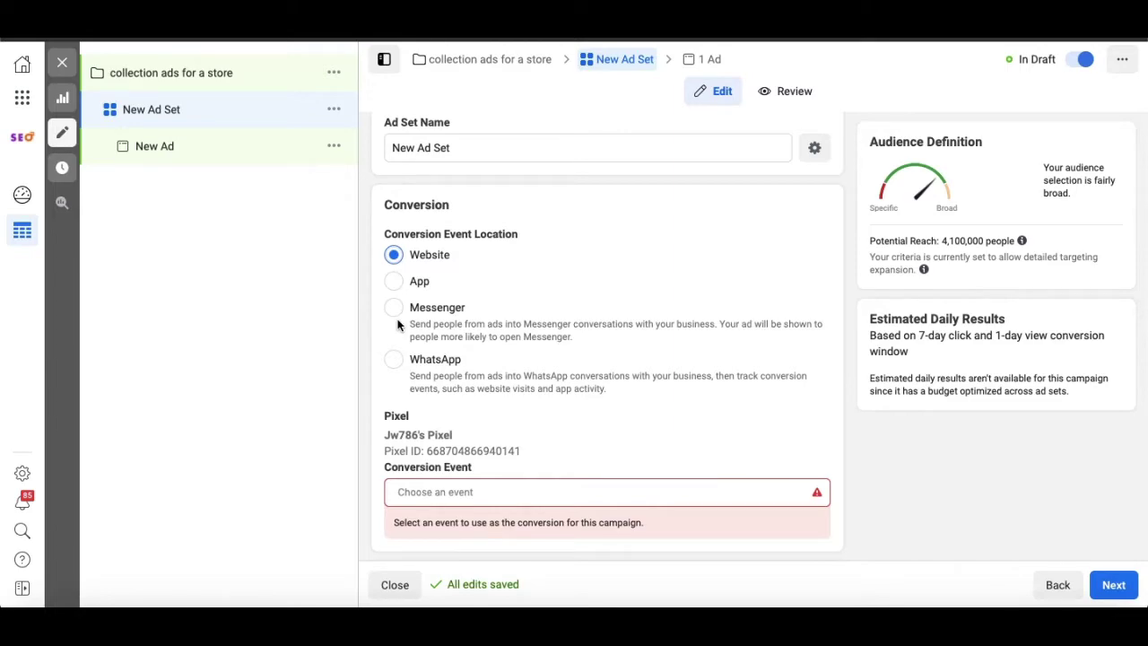
- Choose View Content as the pixel's conversion event for the ad set
{"action": "scroll", "coordinate": [485, 345], "scroll_direction": "down", "scroll_amount": 1}
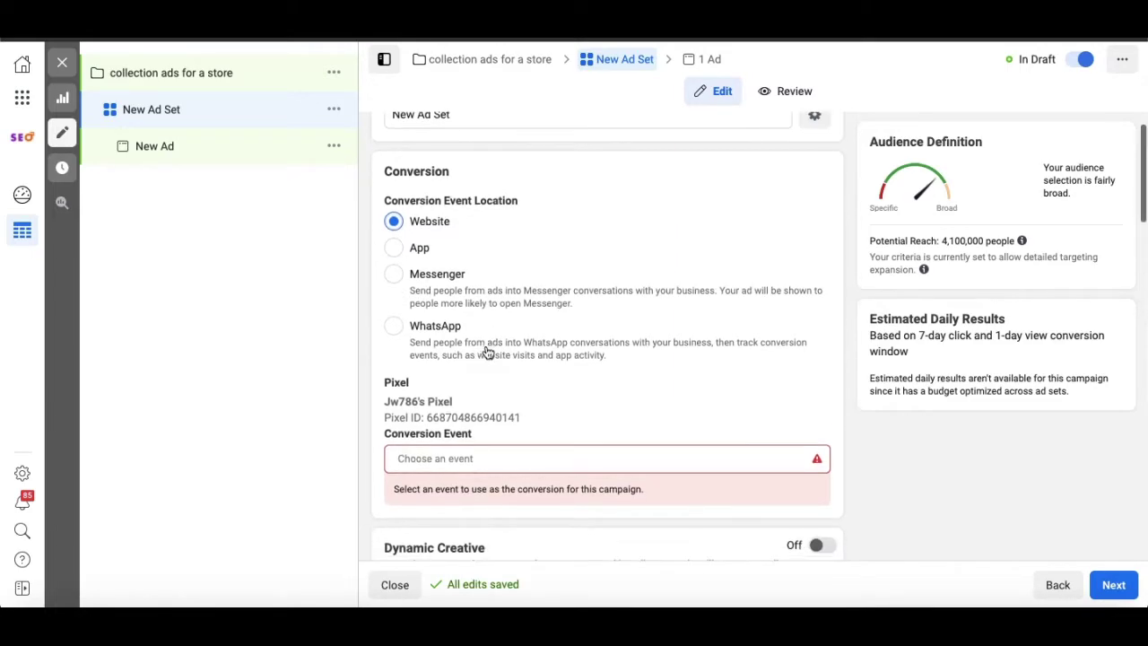
{"action": "scroll", "coordinate": [485, 351], "scroll_direction": "down", "scroll_amount": 2}
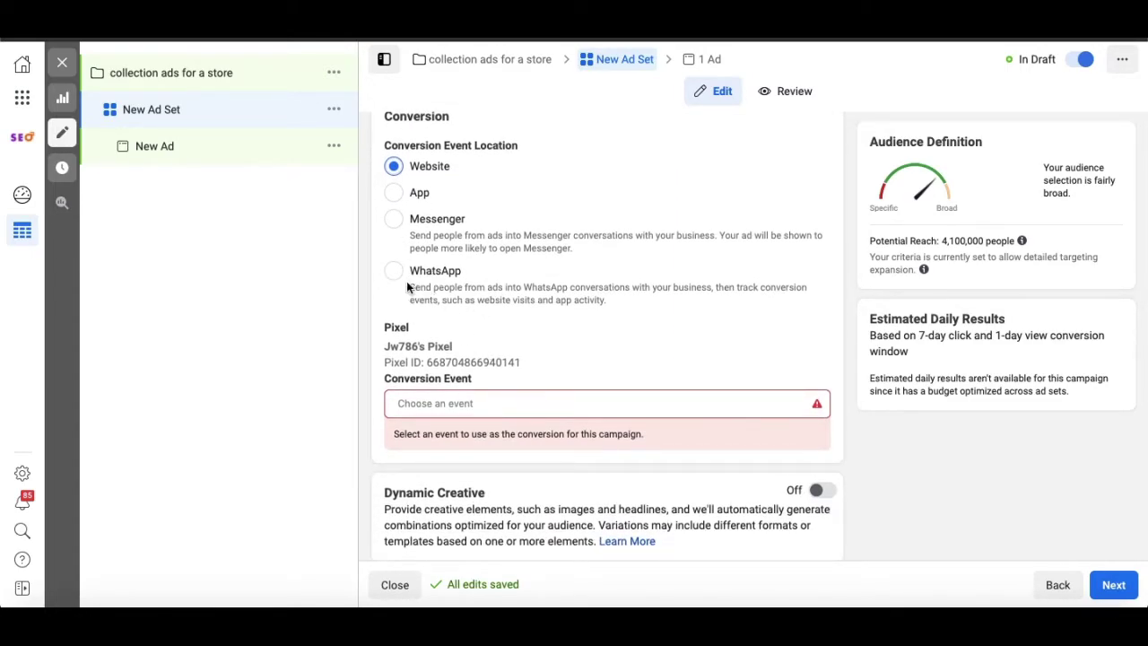
{"action": "scroll", "coordinate": [512, 341], "scroll_direction": "down", "scroll_amount": 1}
{"action": "scroll", "coordinate": [502, 339], "scroll_direction": "up", "scroll_amount": 1}
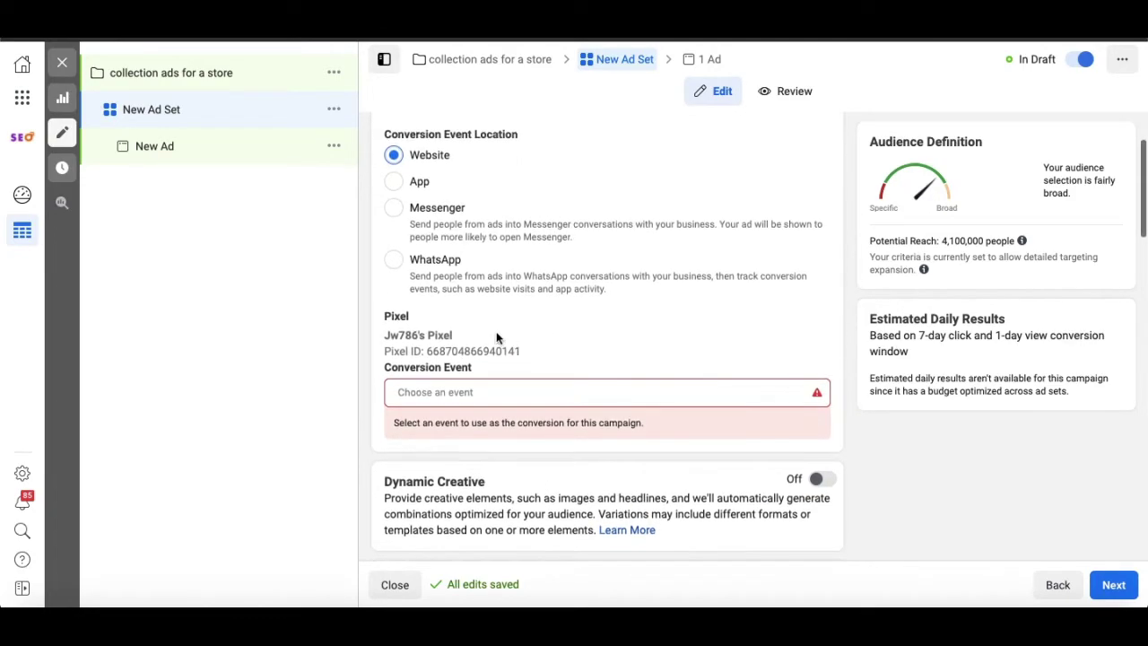
{"action": "scroll", "coordinate": [497, 321], "scroll_direction": "up", "scroll_amount": 1}
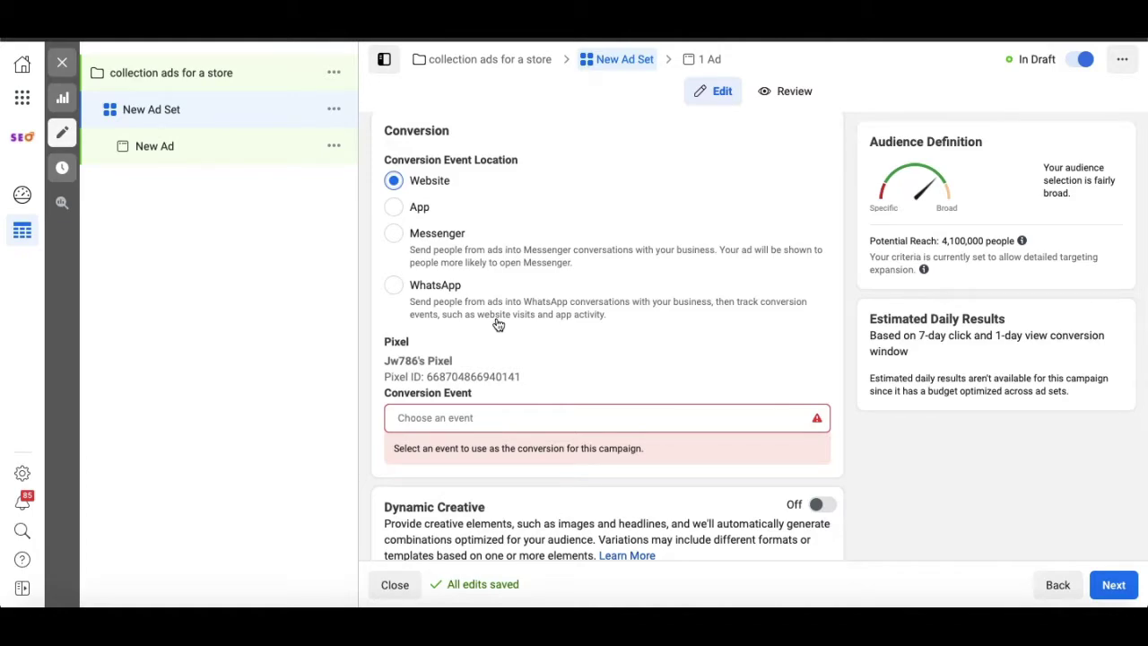
{"action": "scroll", "coordinate": [498, 325], "scroll_direction": "down", "scroll_amount": 1}
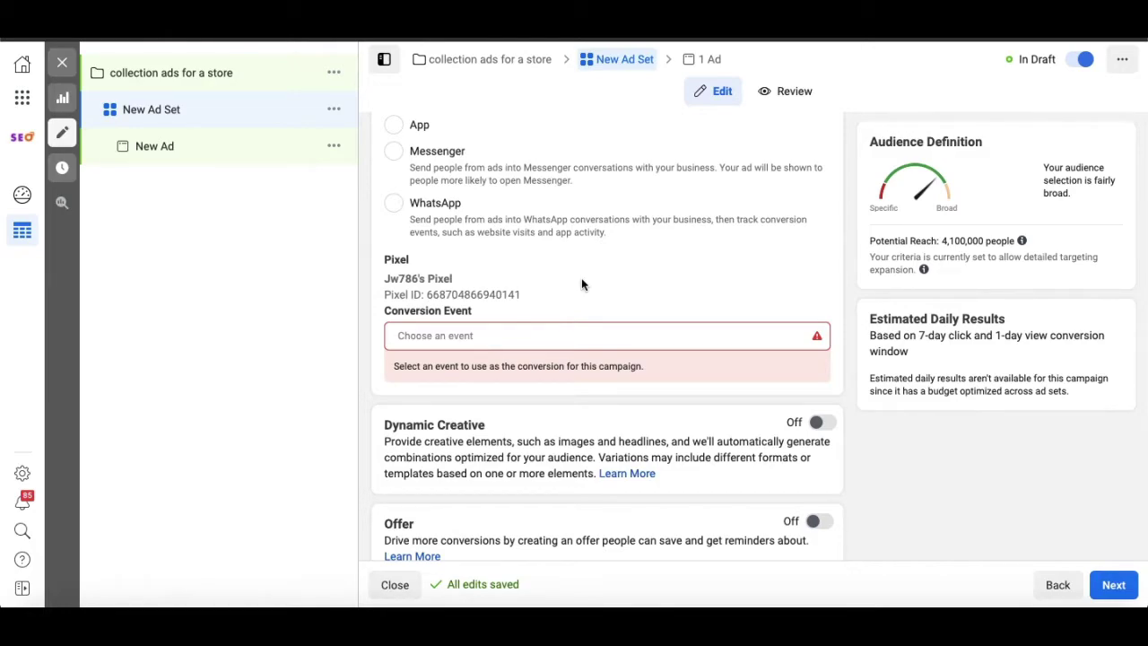
{"action": "left_click", "coordinate": [525, 336]}
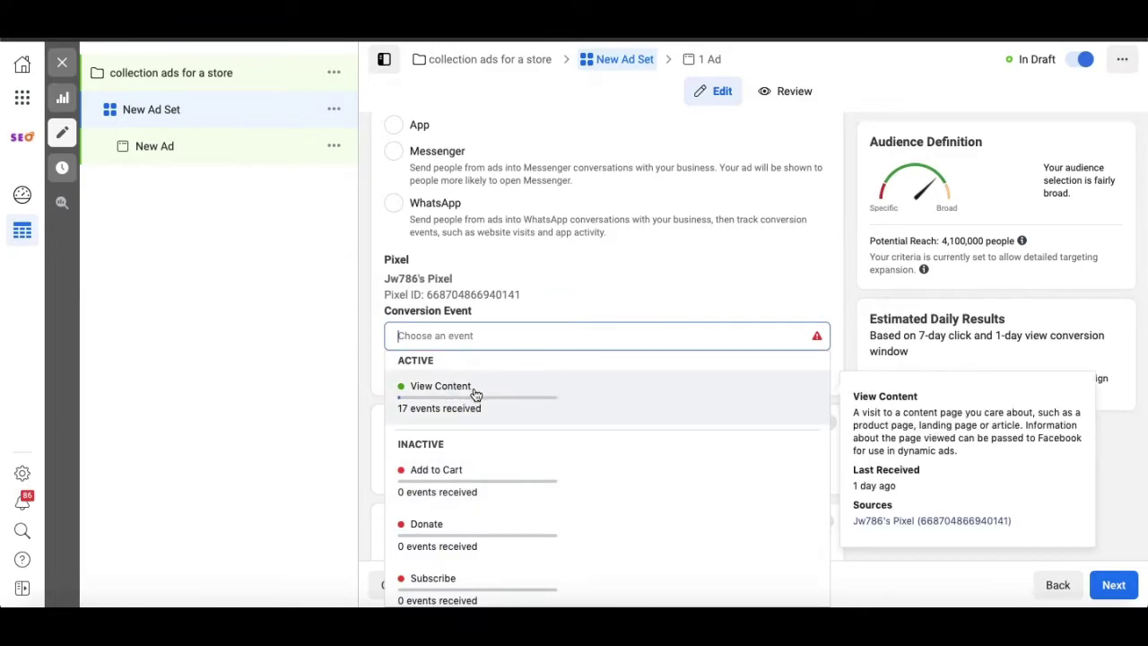
{"action": "left_click", "coordinate": [476, 390]}
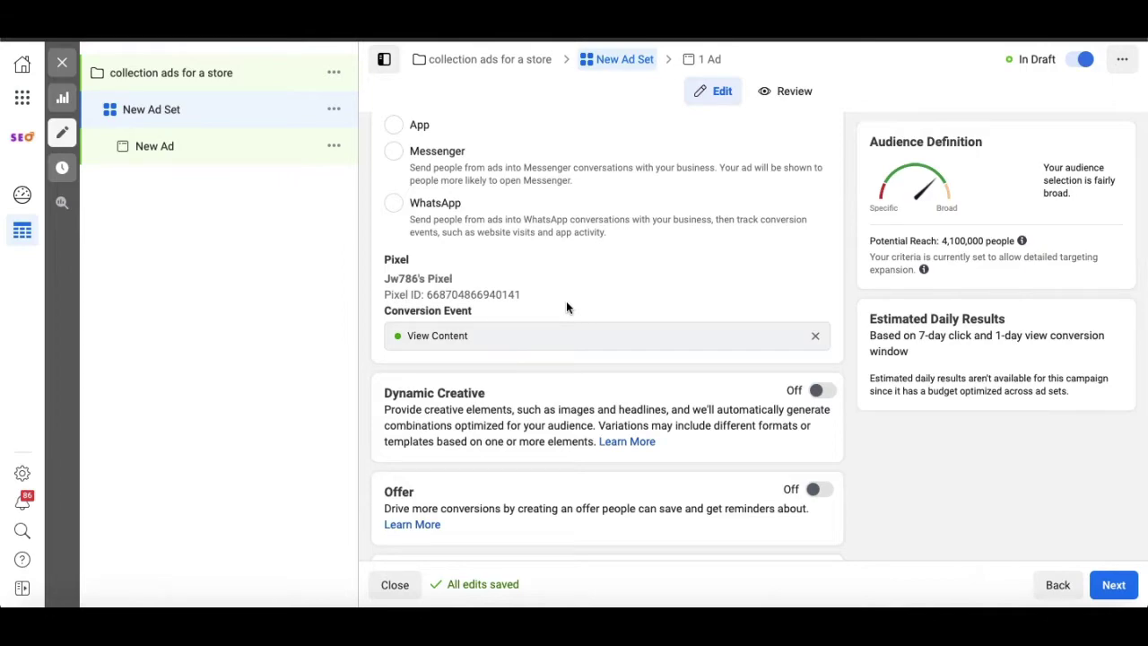
- Set the ad set schedule's end date to Dec 20, 2020
{"action": "scroll", "coordinate": [566, 306], "scroll_direction": "down", "scroll_amount": 1}
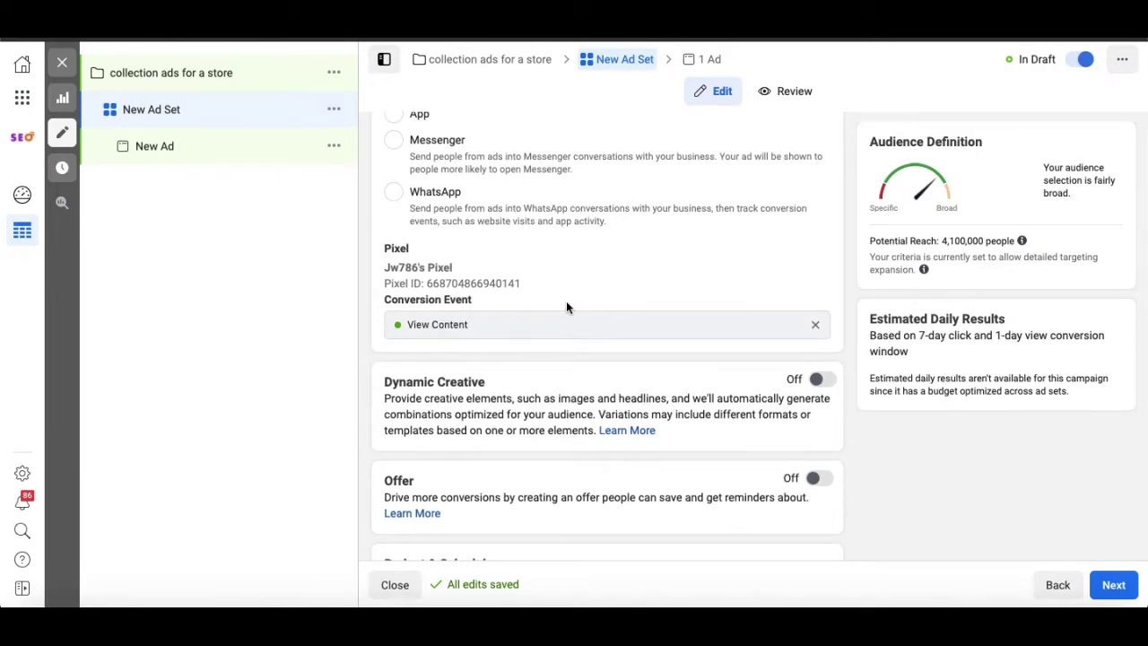
{"action": "scroll", "coordinate": [566, 306], "scroll_direction": "down", "scroll_amount": 2}
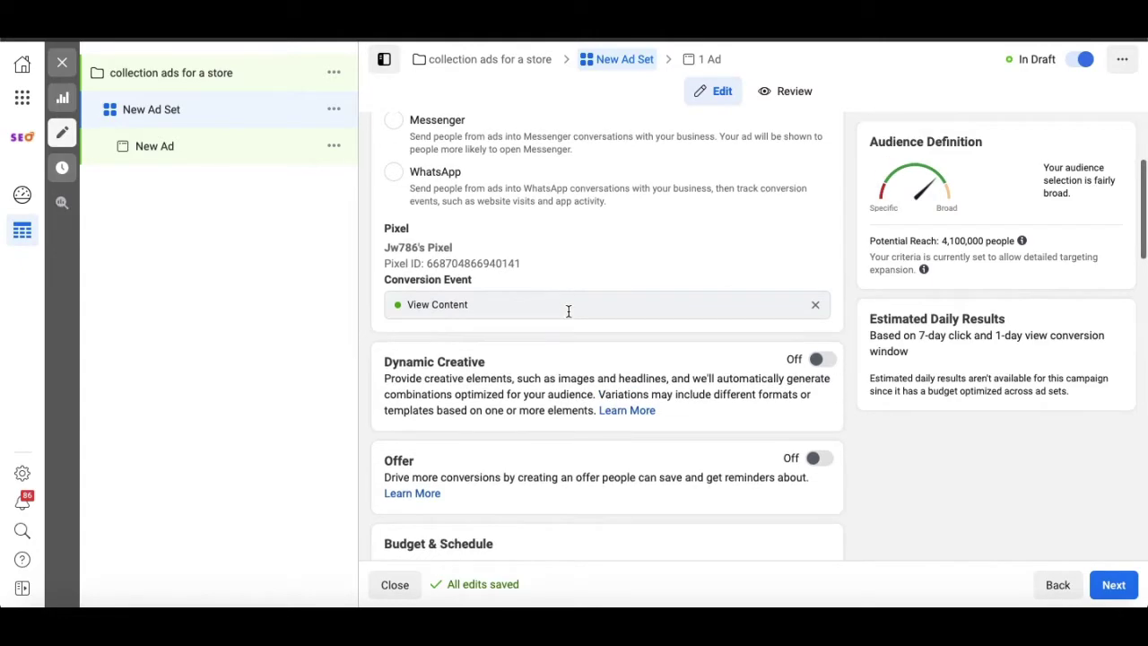
{"action": "scroll", "coordinate": [567, 327], "scroll_direction": "down", "scroll_amount": 5}
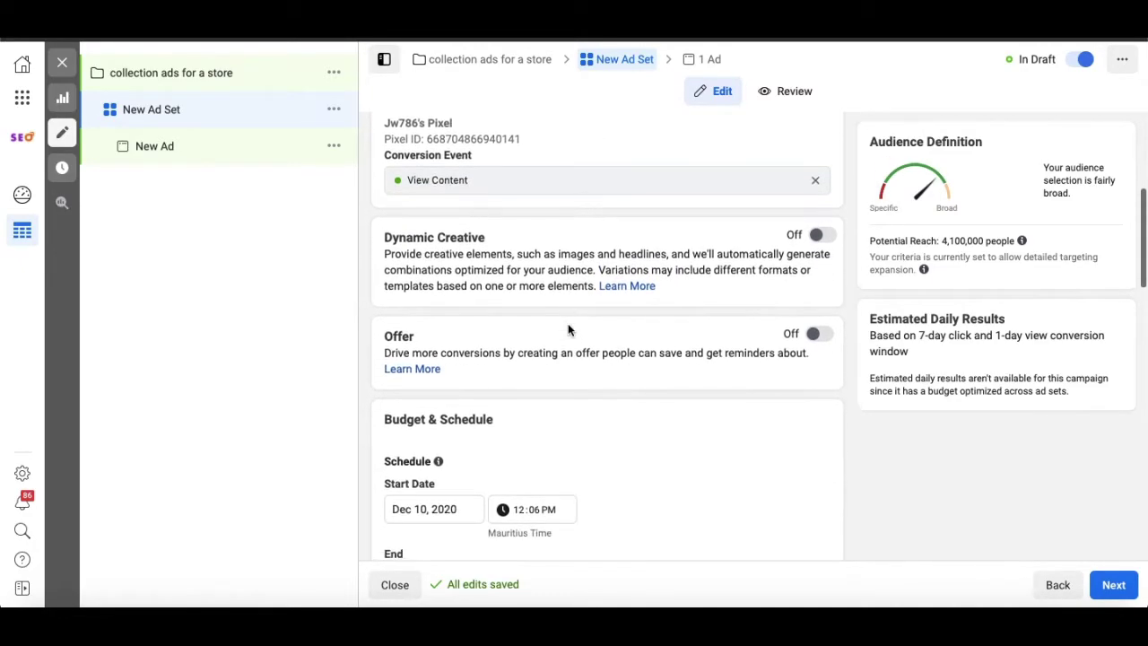
{"action": "scroll", "coordinate": [674, 335], "scroll_direction": "down", "scroll_amount": 3}
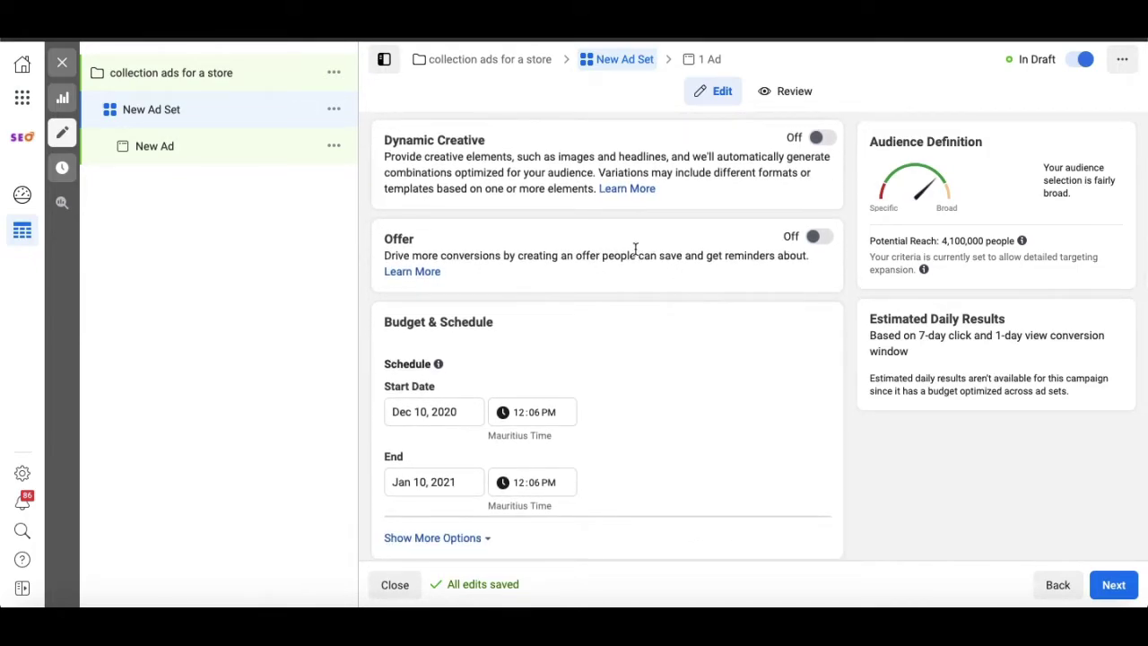
{"action": "scroll", "coordinate": [635, 250], "scroll_direction": "down", "scroll_amount": 4}
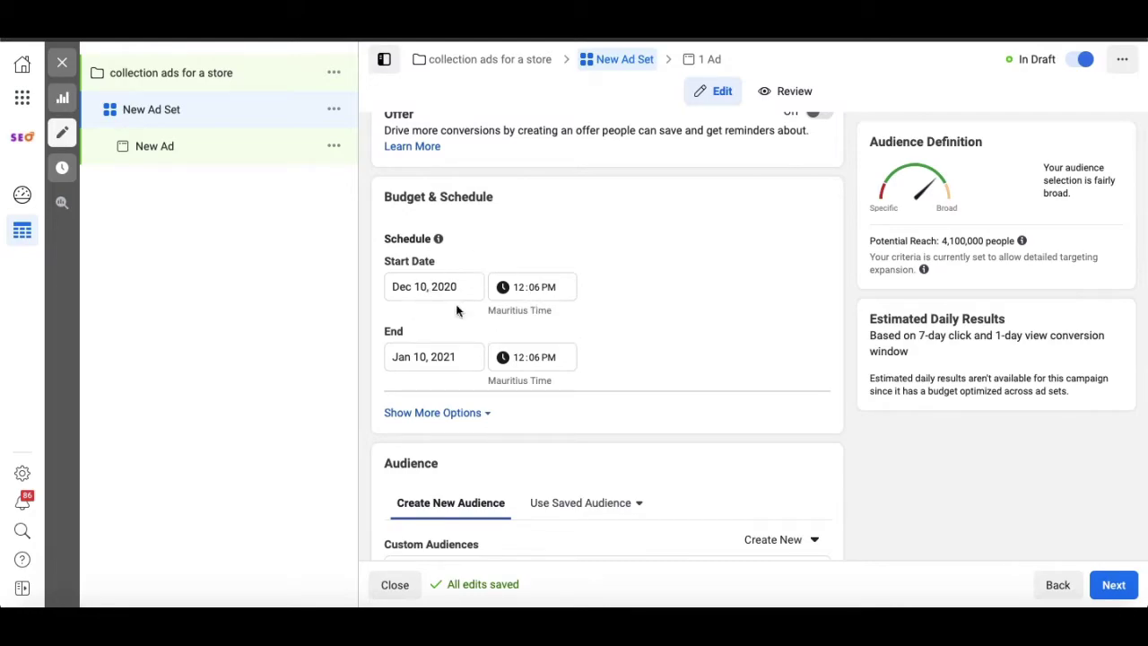
{"action": "scroll", "coordinate": [449, 382], "scroll_direction": "down", "scroll_amount": 1}
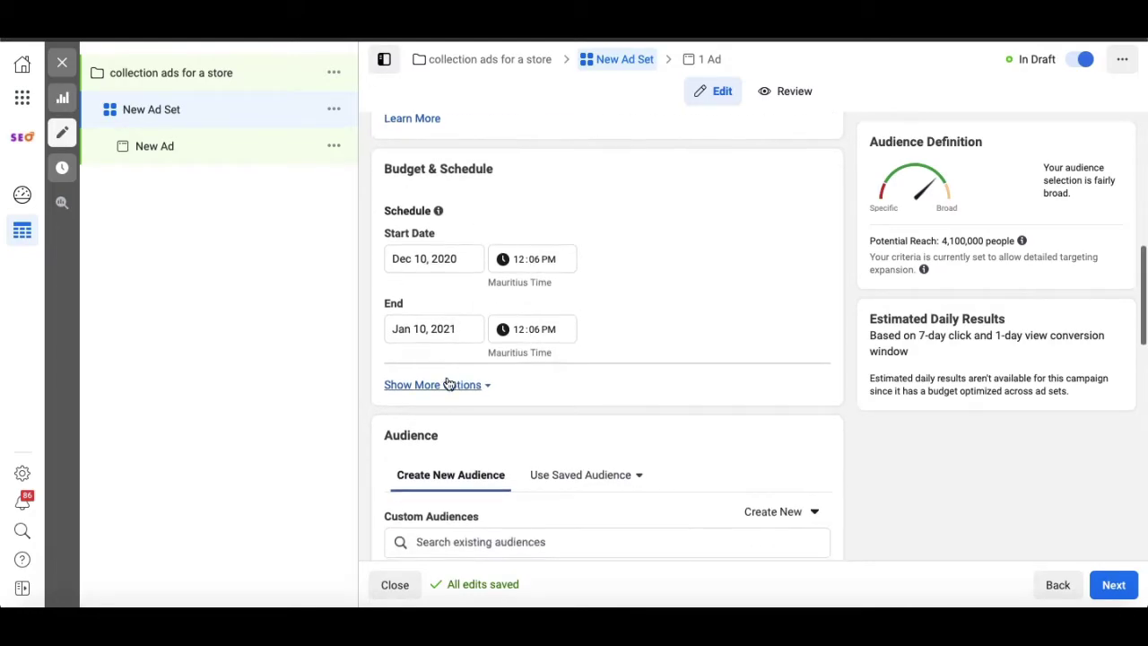
{"action": "left_click", "coordinate": [423, 330]}
{"action": "left_click", "coordinate": [401, 364]}
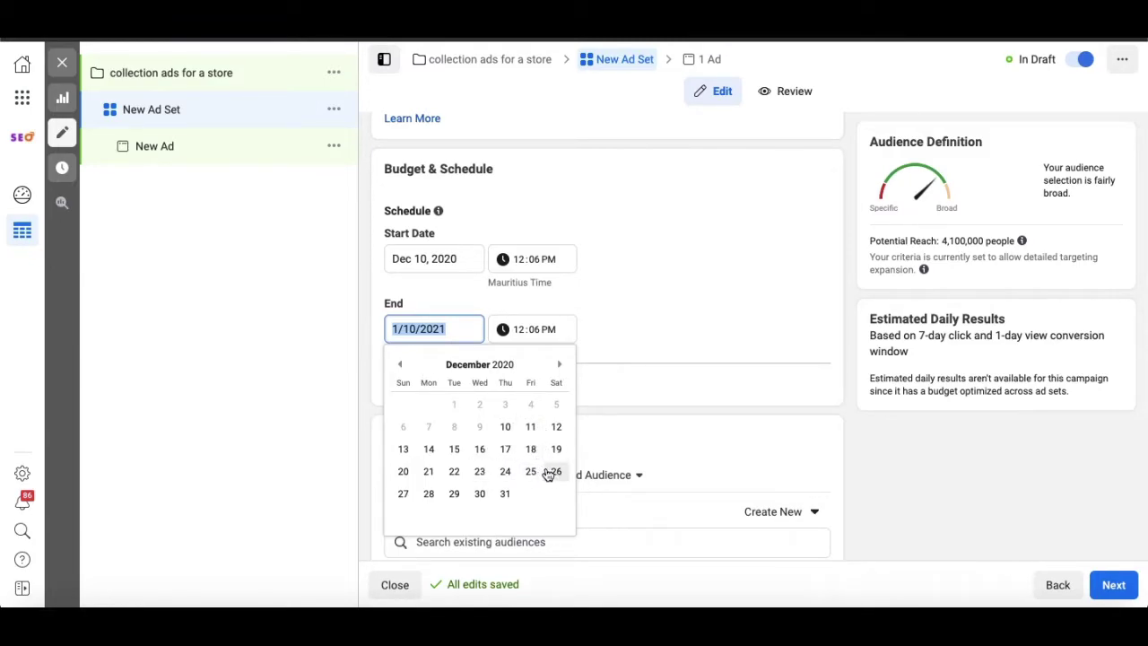
{"action": "left_click", "coordinate": [403, 472]}
{"action": "left_click", "coordinate": [666, 328]}
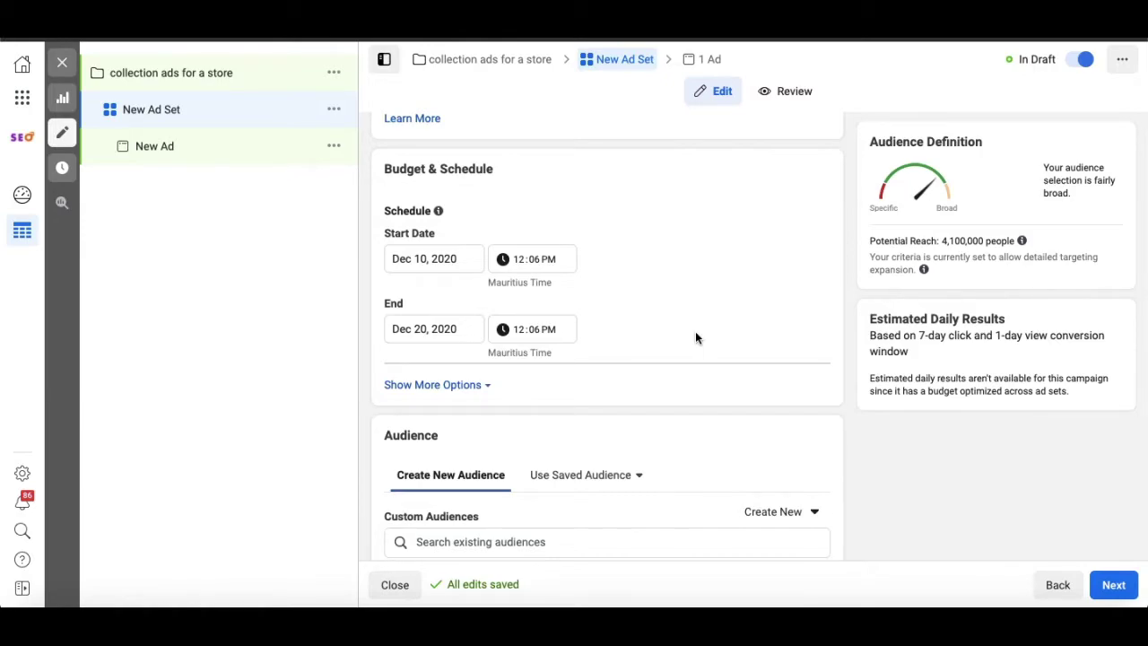
- Check which existing custom audiences are available for the ad set's new audience
{"action": "scroll", "coordinate": [695, 337], "scroll_direction": "down", "scroll_amount": 5}
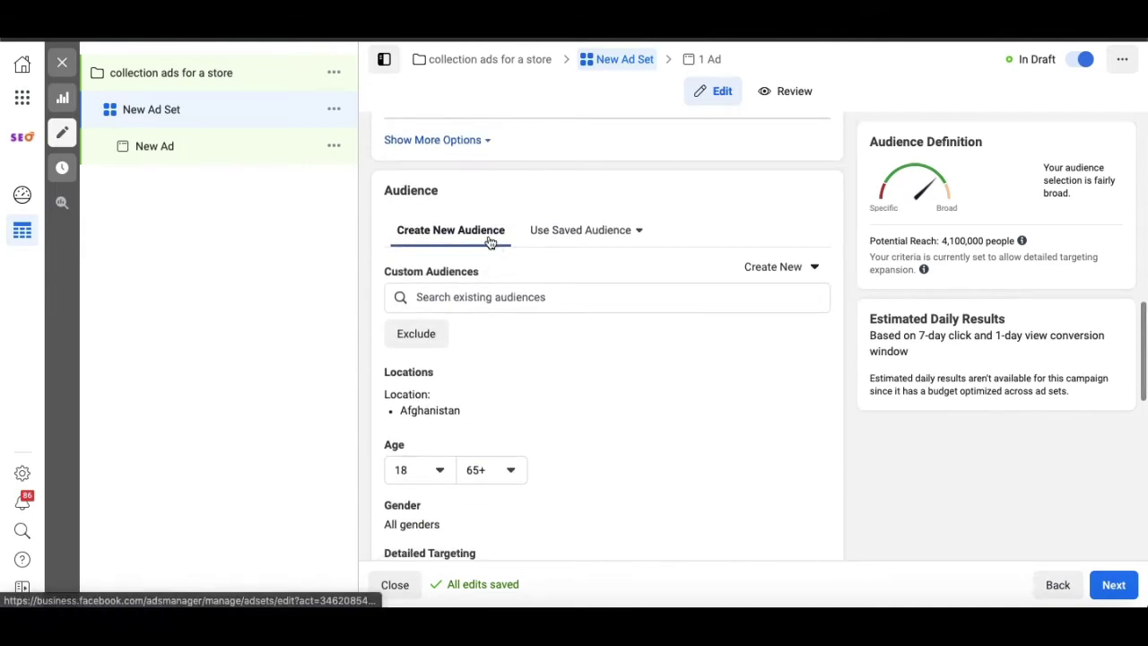
{"action": "scroll", "coordinate": [487, 239], "scroll_direction": "down", "scroll_amount": 1}
{"action": "scroll", "coordinate": [492, 239], "scroll_direction": "up", "scroll_amount": 1}
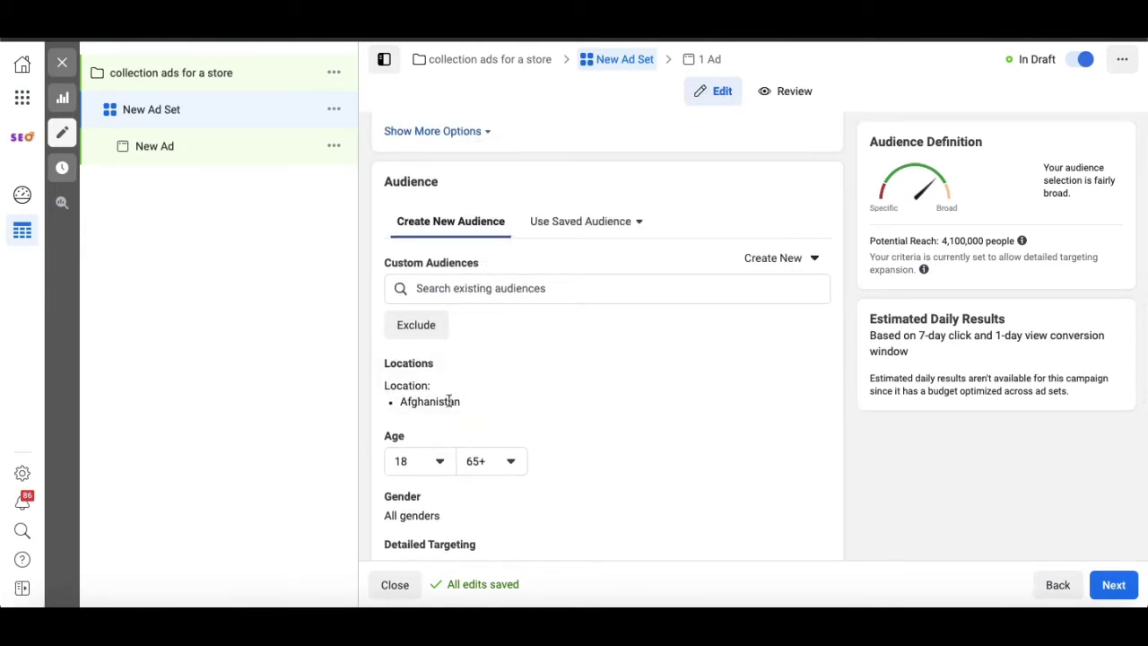
{"action": "scroll", "coordinate": [581, 346], "scroll_direction": "down", "scroll_amount": 2}
{"action": "scroll", "coordinate": [581, 348], "scroll_direction": "up", "scroll_amount": 1}
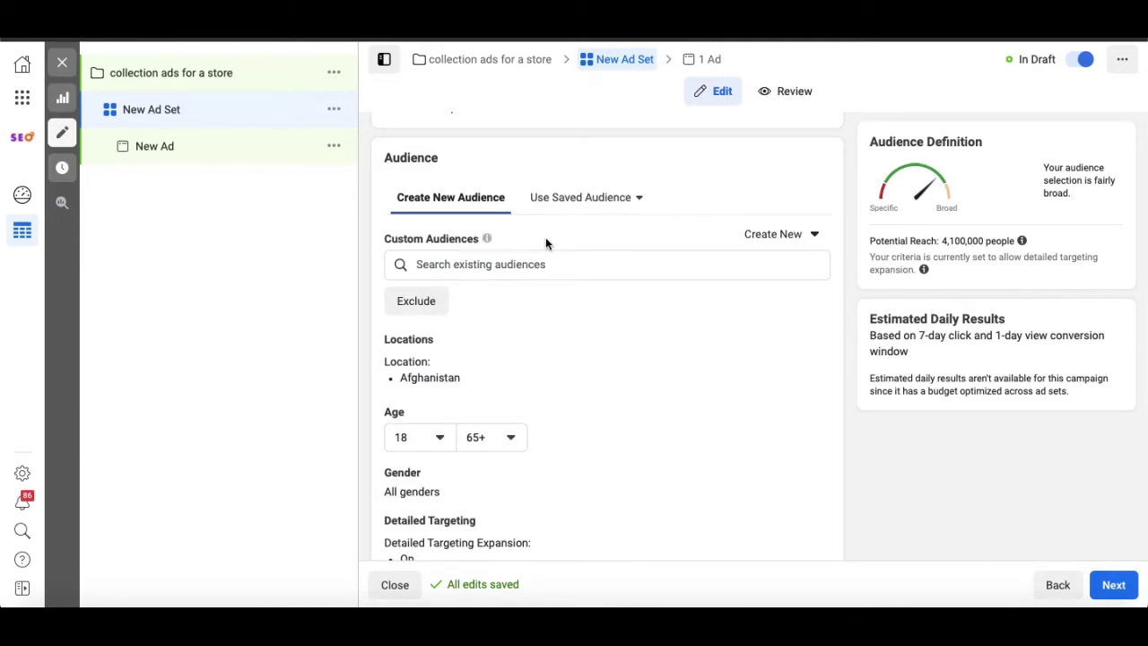
{"action": "mouse_move", "coordinate": [489, 240]}
{"action": "left_click", "coordinate": [599, 268]}
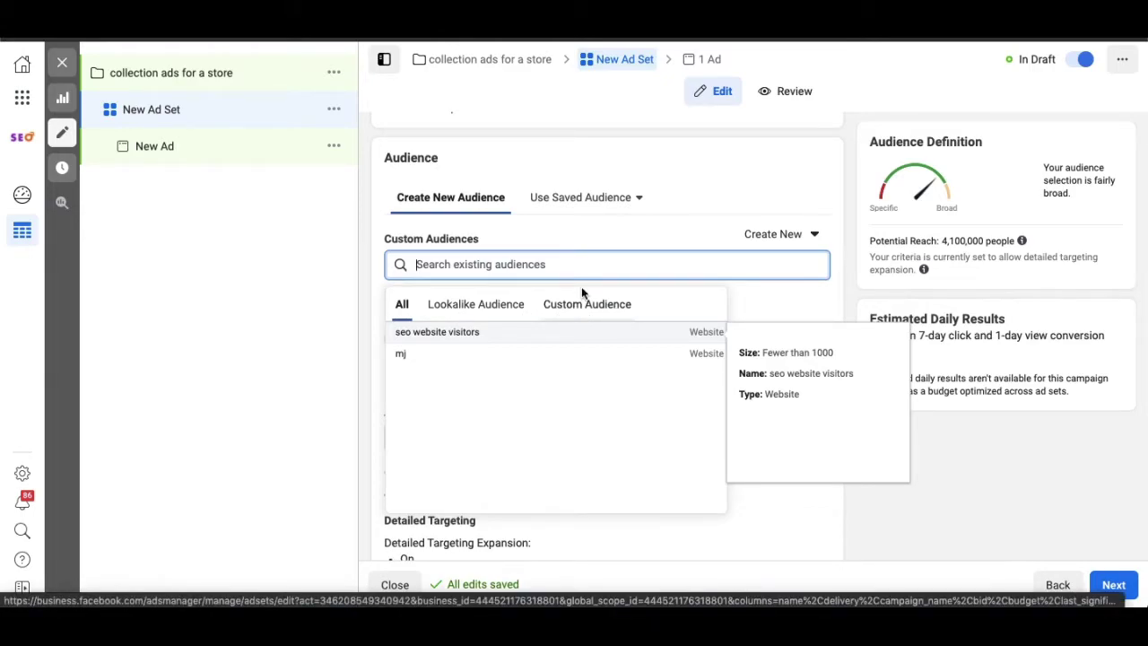
{"action": "left_click", "coordinate": [617, 239]}
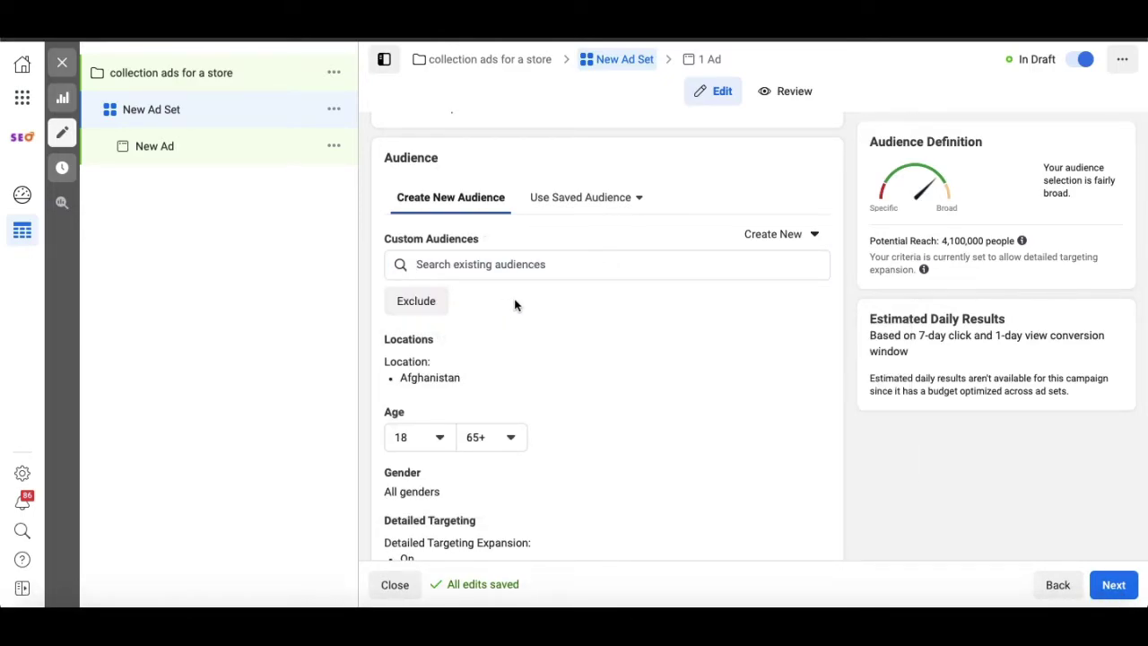
- Look over the audience's demographic and targeting settings and open its locations for editing
{"action": "scroll", "coordinate": [547, 325], "scroll_direction": "down", "scroll_amount": 1}
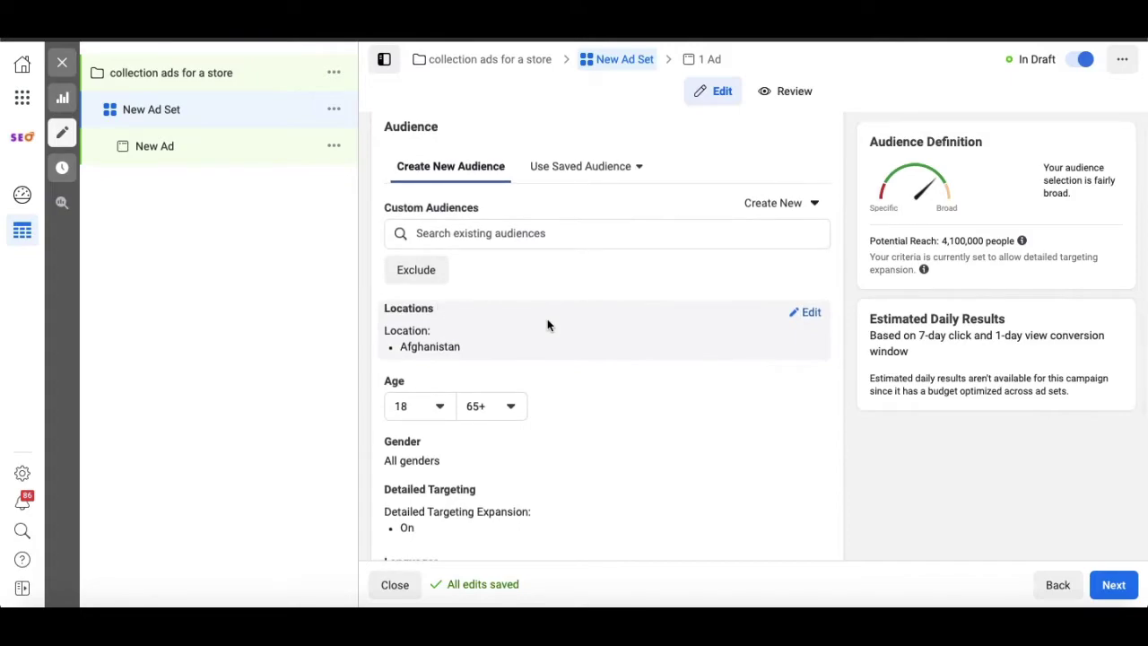
{"action": "scroll", "coordinate": [579, 287], "scroll_direction": "down", "scroll_amount": 2}
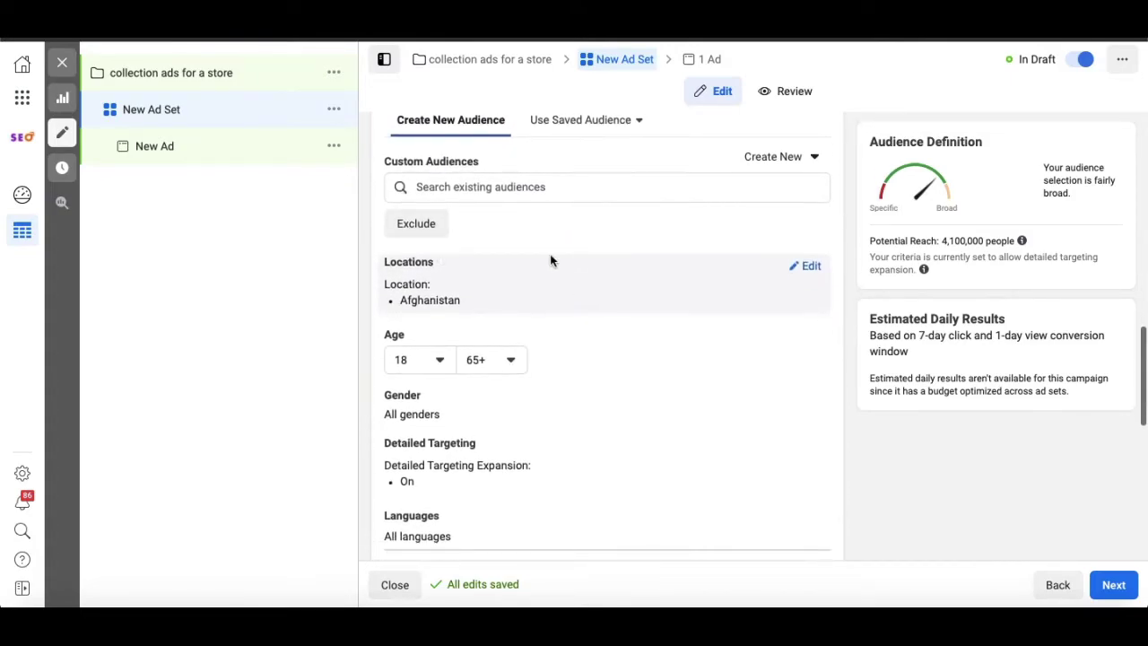
{"action": "scroll", "coordinate": [553, 243], "scroll_direction": "down", "scroll_amount": 2}
{"action": "scroll", "coordinate": [580, 285], "scroll_direction": "up", "scroll_amount": 4}
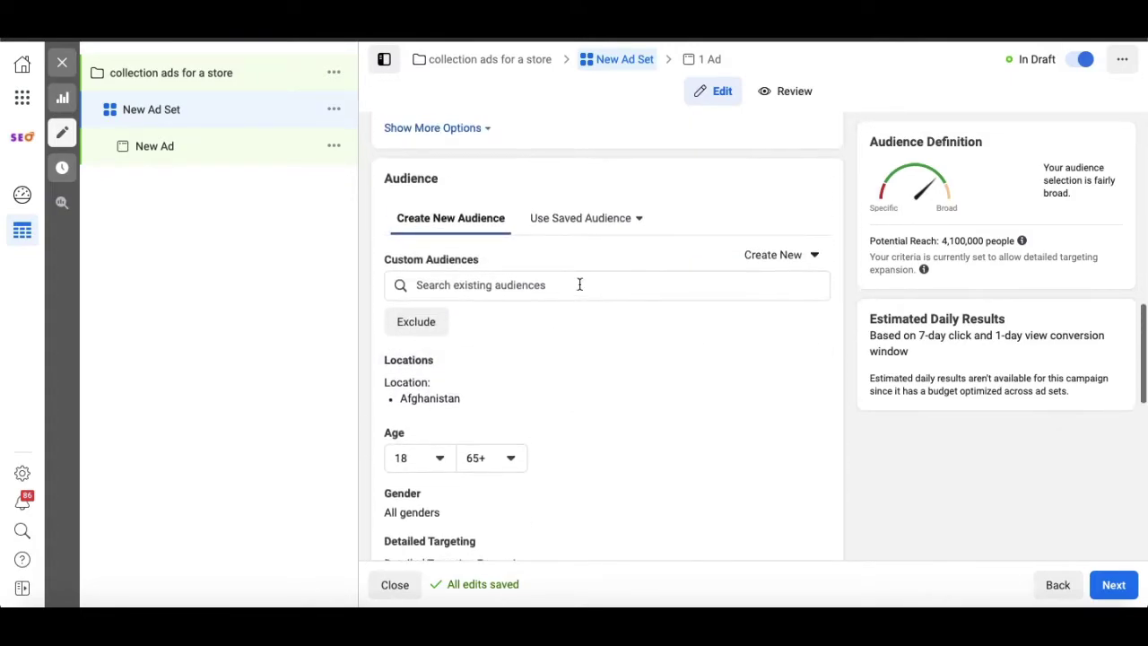
{"action": "scroll", "coordinate": [582, 274], "scroll_direction": "down", "scroll_amount": 3}
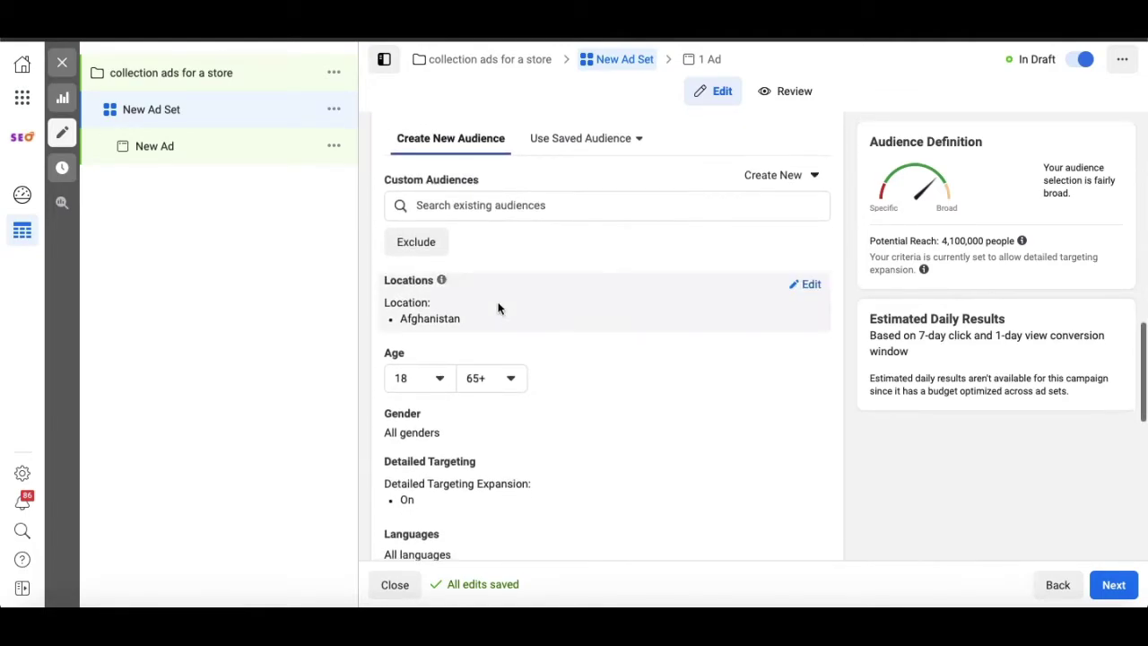
{"action": "scroll", "coordinate": [520, 338], "scroll_direction": "down", "scroll_amount": 2}
{"action": "mouse_move", "coordinate": [759, 267]}
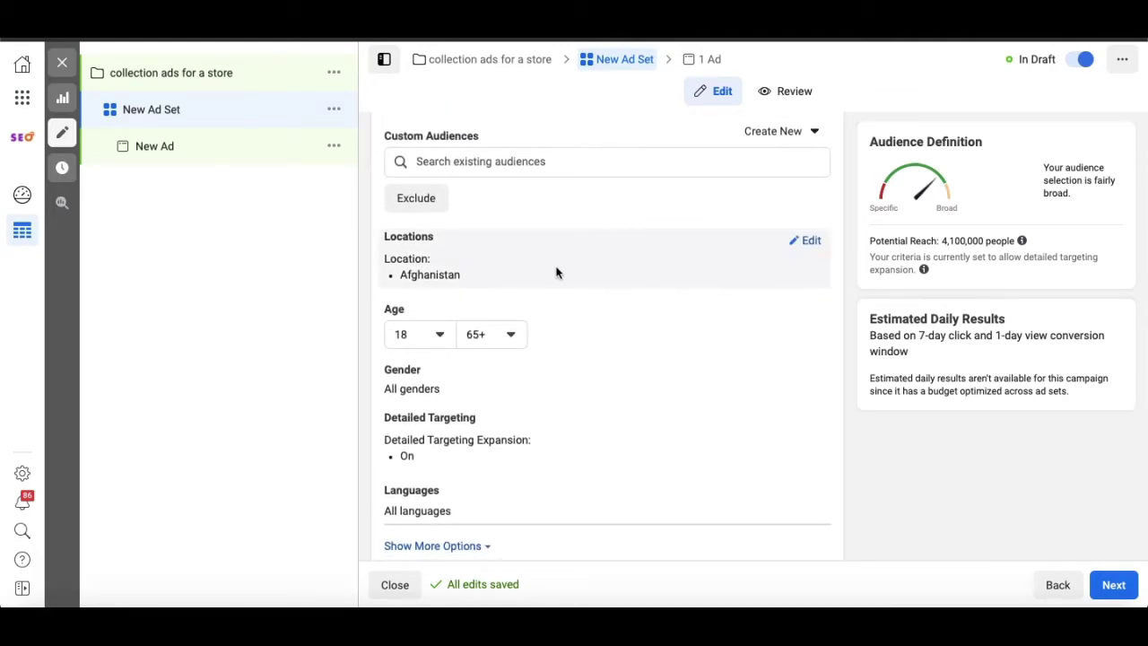
{"action": "left_click", "coordinate": [812, 241]}
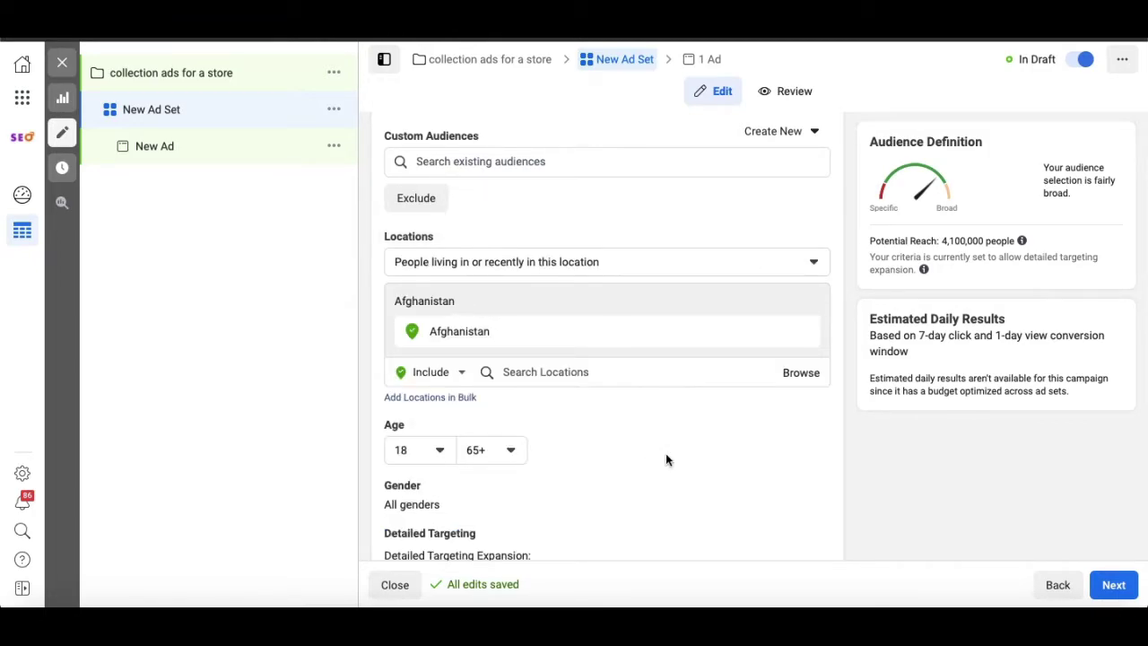
- Add the Online shopping interest to the audience's detailed targeting
{"action": "scroll", "coordinate": [665, 453], "scroll_direction": "down", "scroll_amount": 5}
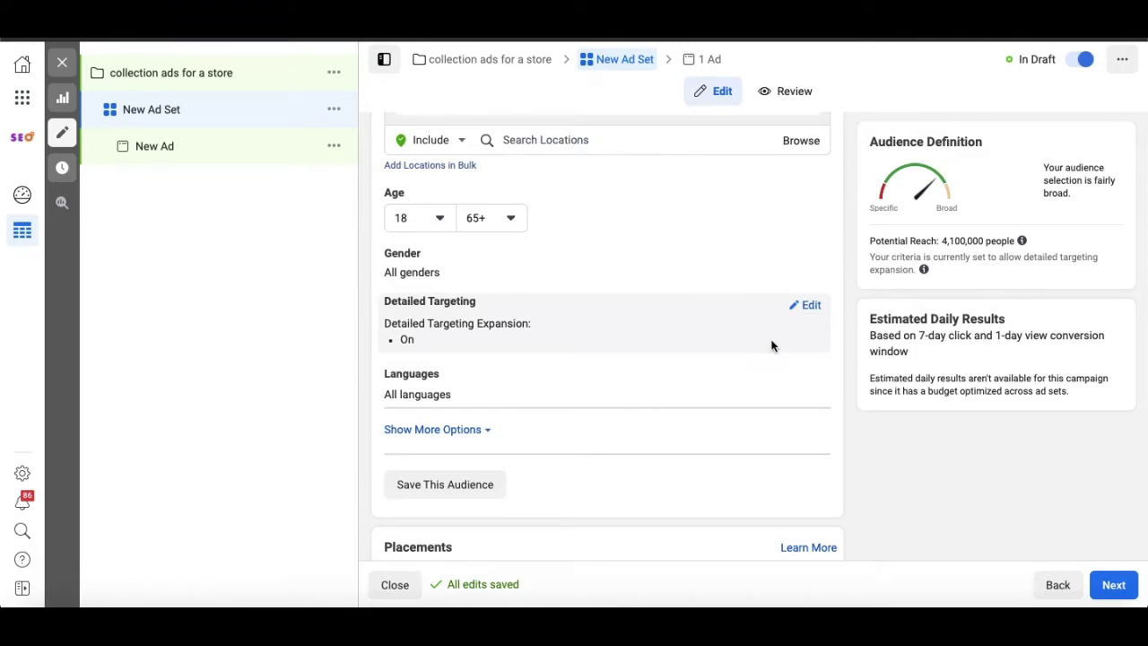
{"action": "left_click", "coordinate": [810, 309]}
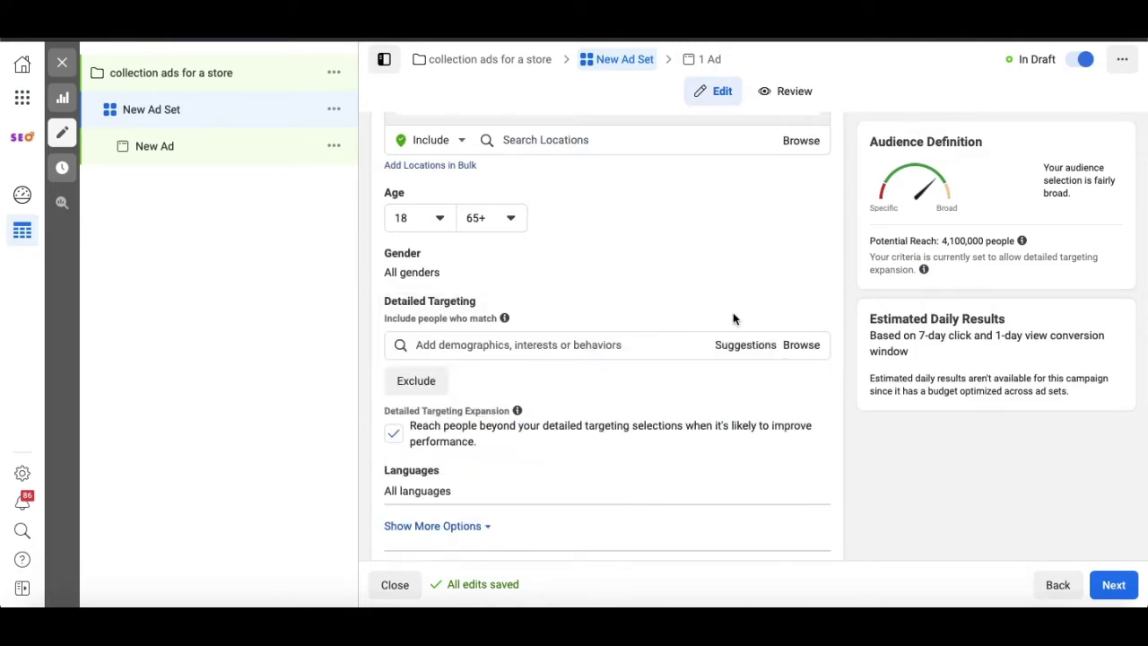
{"action": "left_click", "coordinate": [525, 355]}
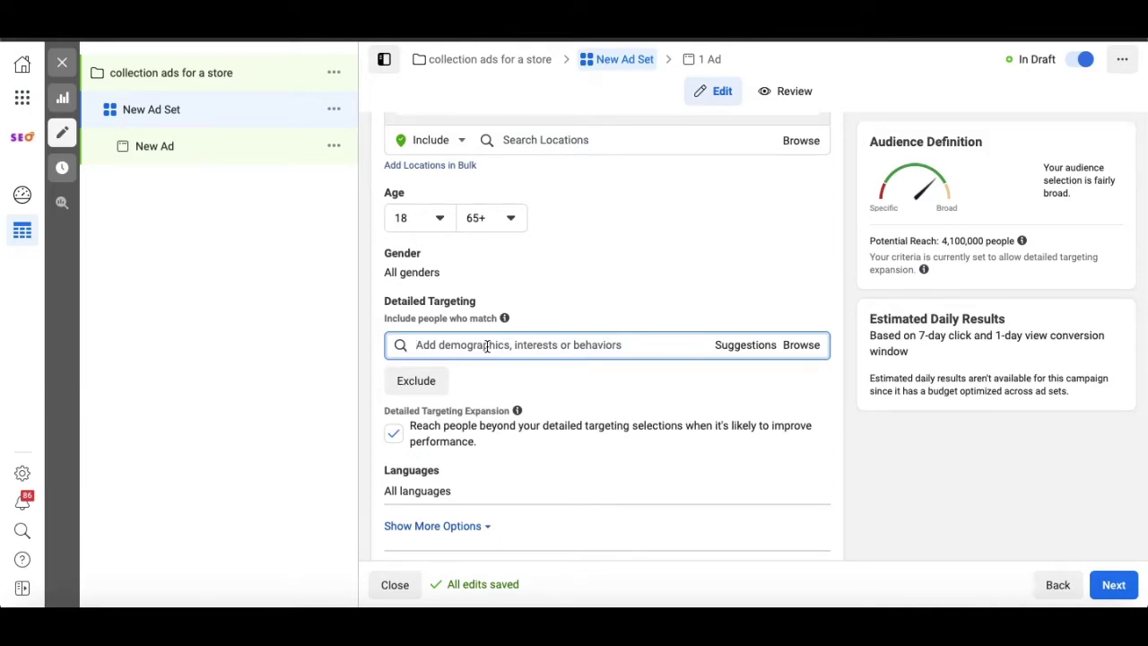
{"action": "type", "text": "online"}
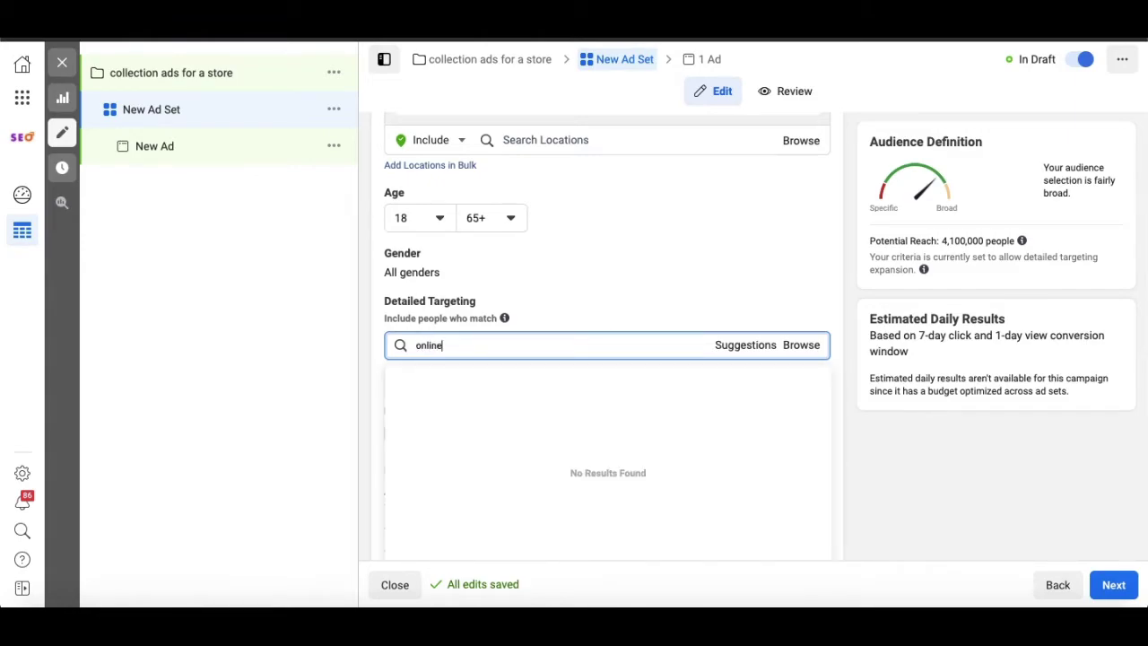
{"action": "type", "text": " shopping"}
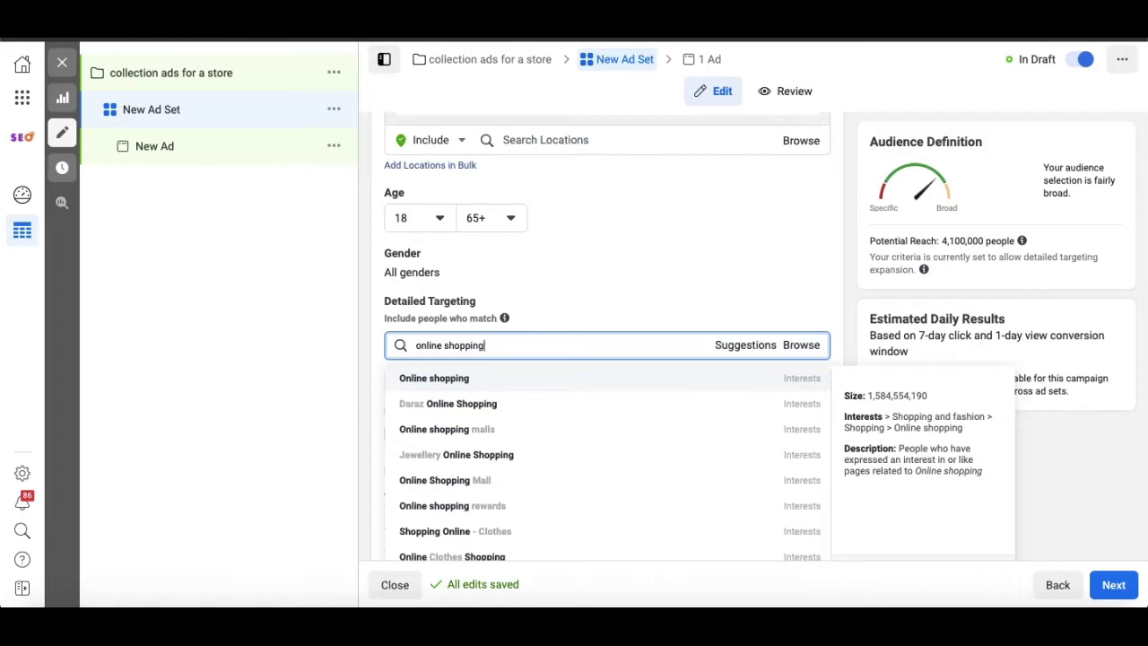
{"action": "left_click", "coordinate": [422, 381]}
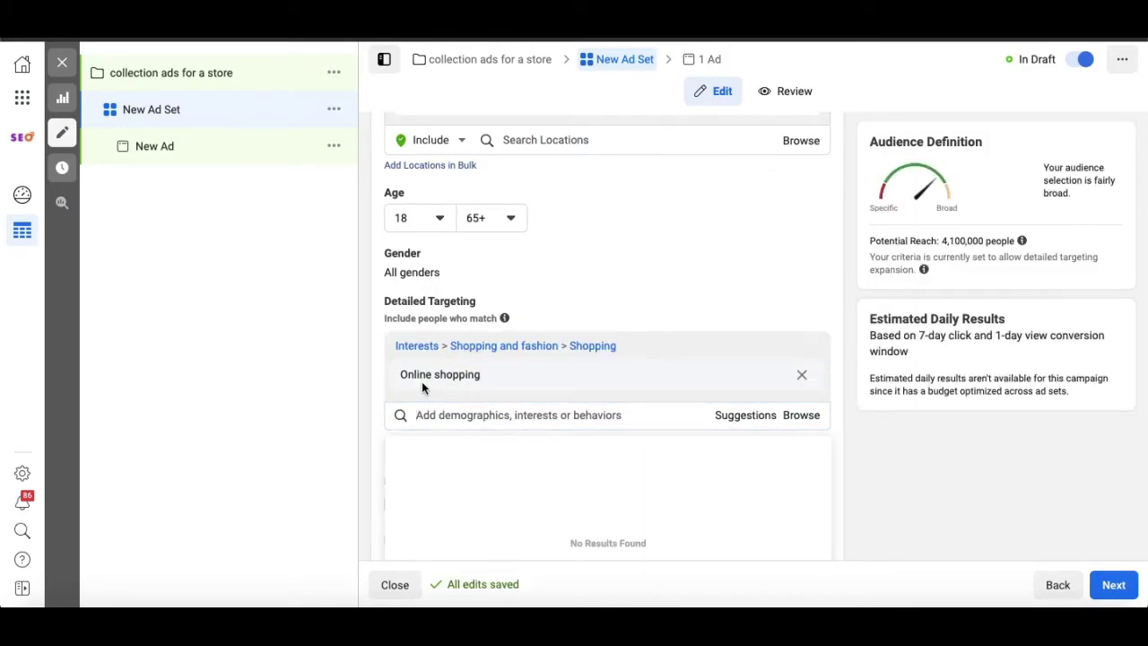
- Add the Shoes interest to the detailed targeting alongside Online shopping
{"action": "scroll", "coordinate": [421, 381], "scroll_direction": "down", "scroll_amount": 3}
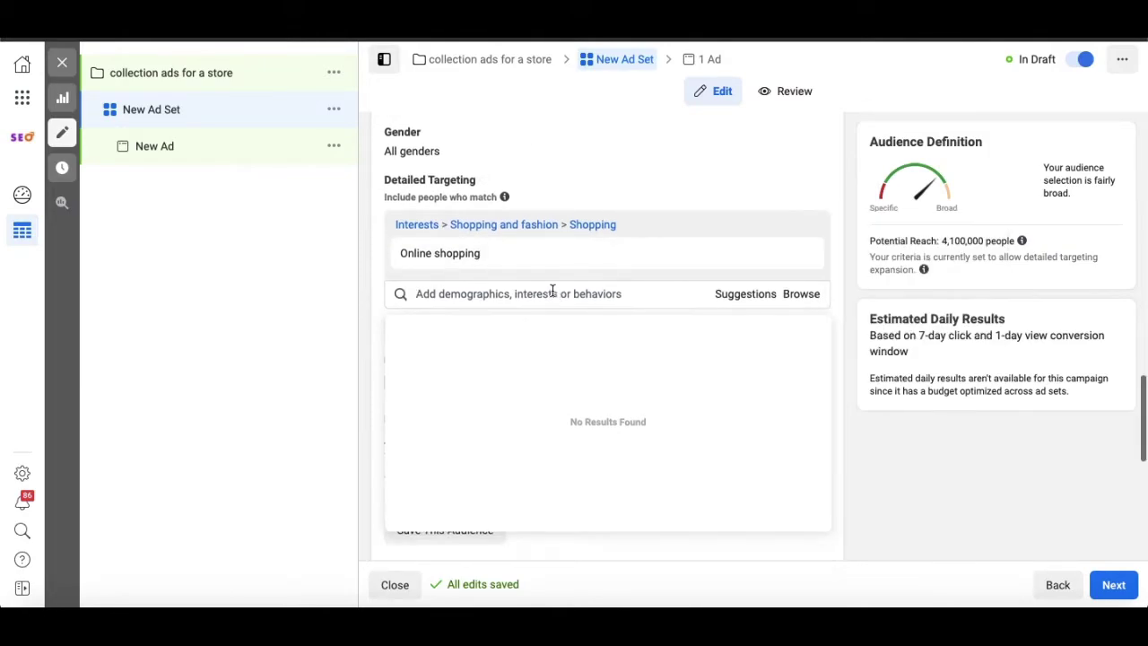
{"action": "left_click", "coordinate": [553, 291]}
{"action": "type", "text": "shoes"}
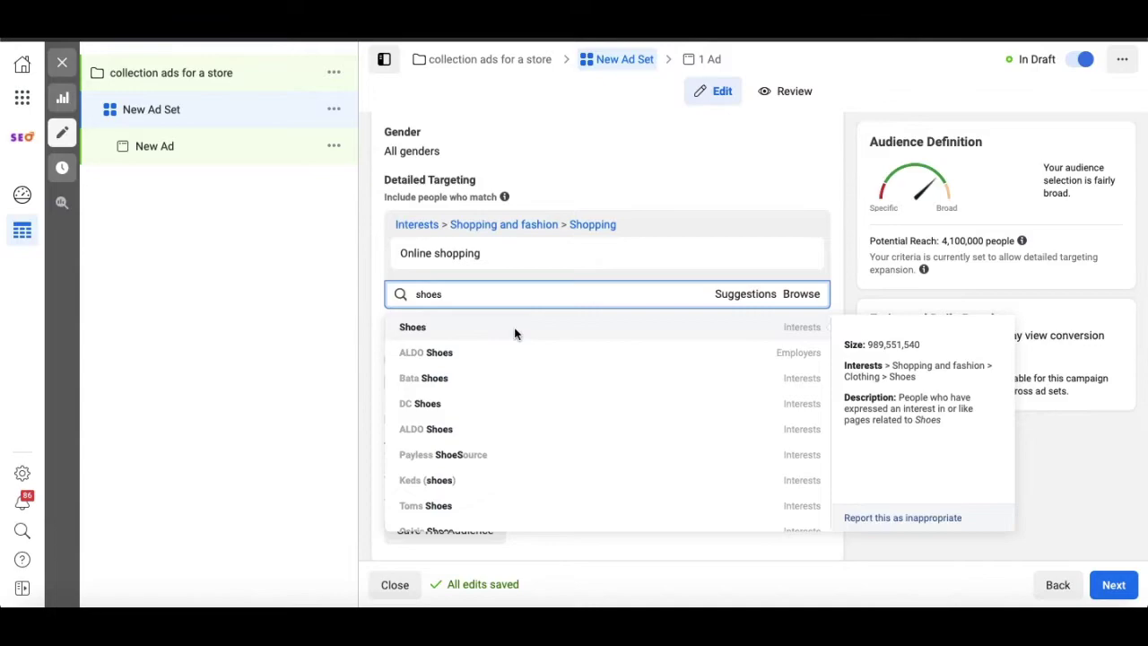
{"action": "left_click", "coordinate": [516, 333]}
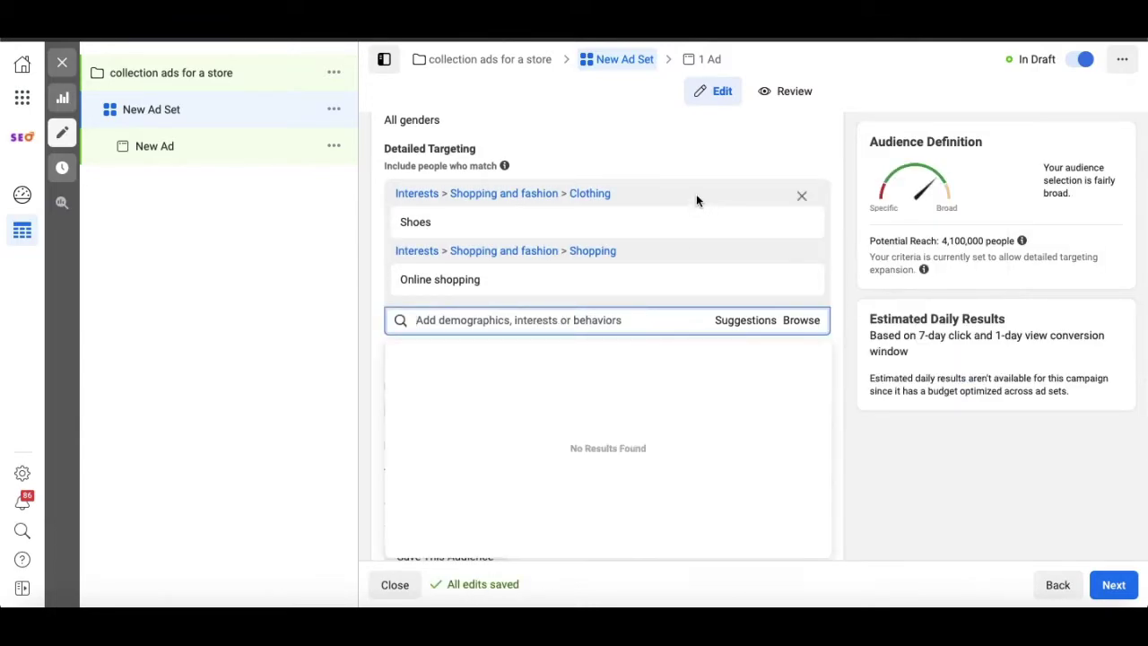
{"action": "left_click", "coordinate": [679, 169]}
{"action": "scroll", "coordinate": [679, 170], "scroll_direction": "down", "scroll_amount": 1}
{"action": "scroll", "coordinate": [679, 170], "scroll_direction": "up", "scroll_amount": 2}
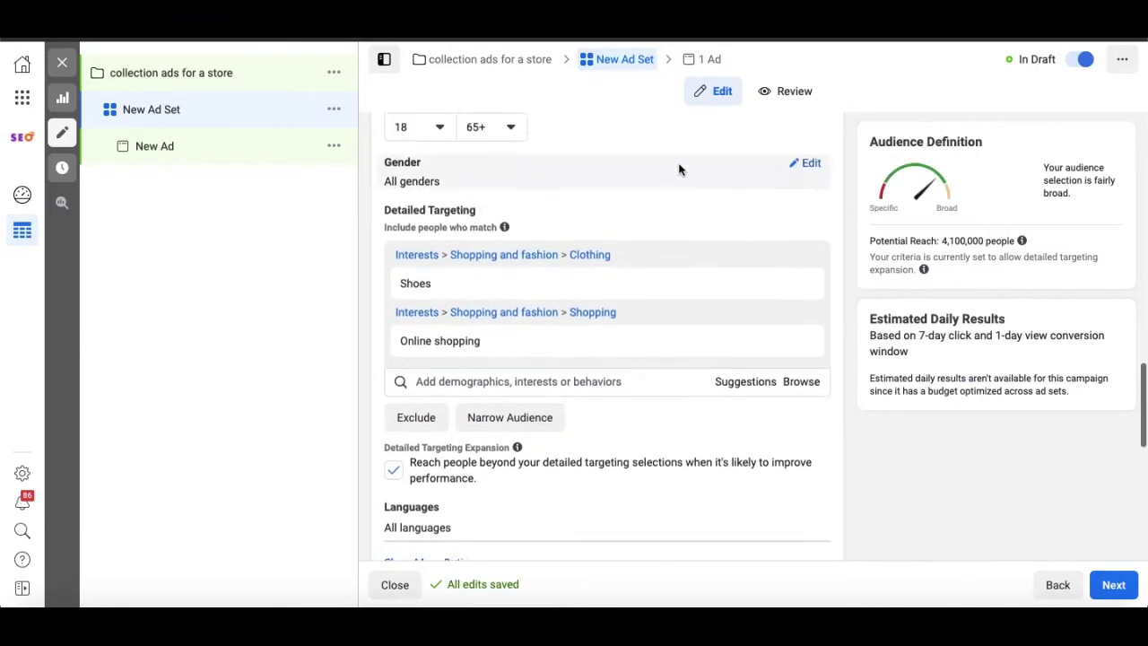
- Examine the audience definition, its potential reach and the targeted country on the location map
{"action": "scroll", "coordinate": [679, 169], "scroll_direction": "up", "scroll_amount": 5}
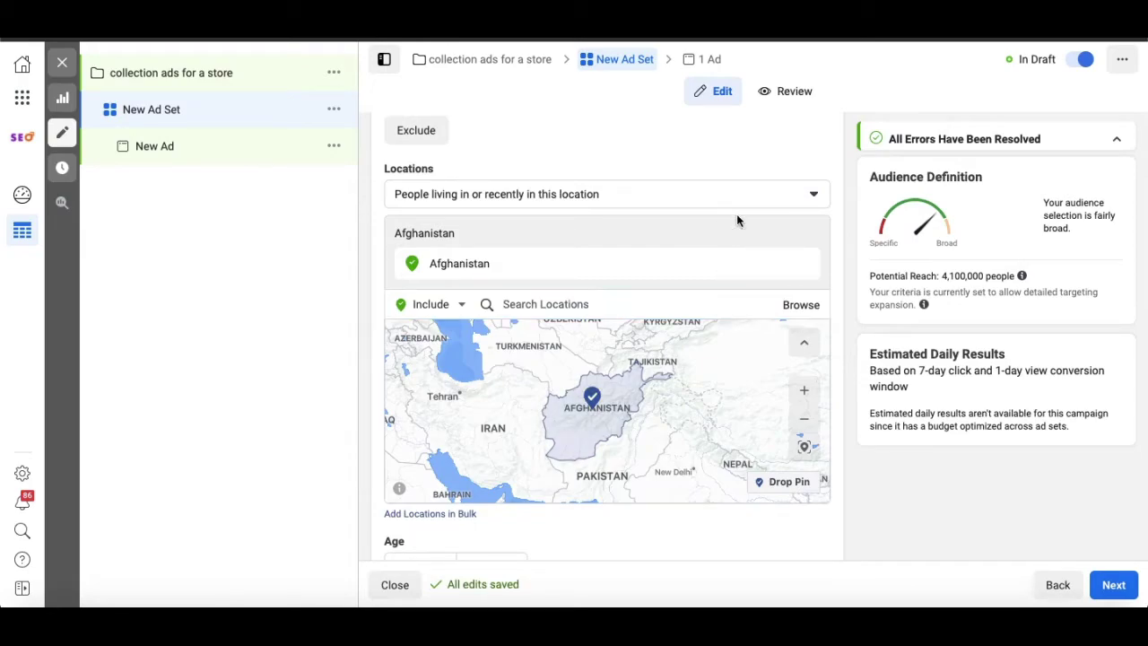
{"action": "scroll", "coordinate": [936, 226], "scroll_direction": "up", "scroll_amount": 1}
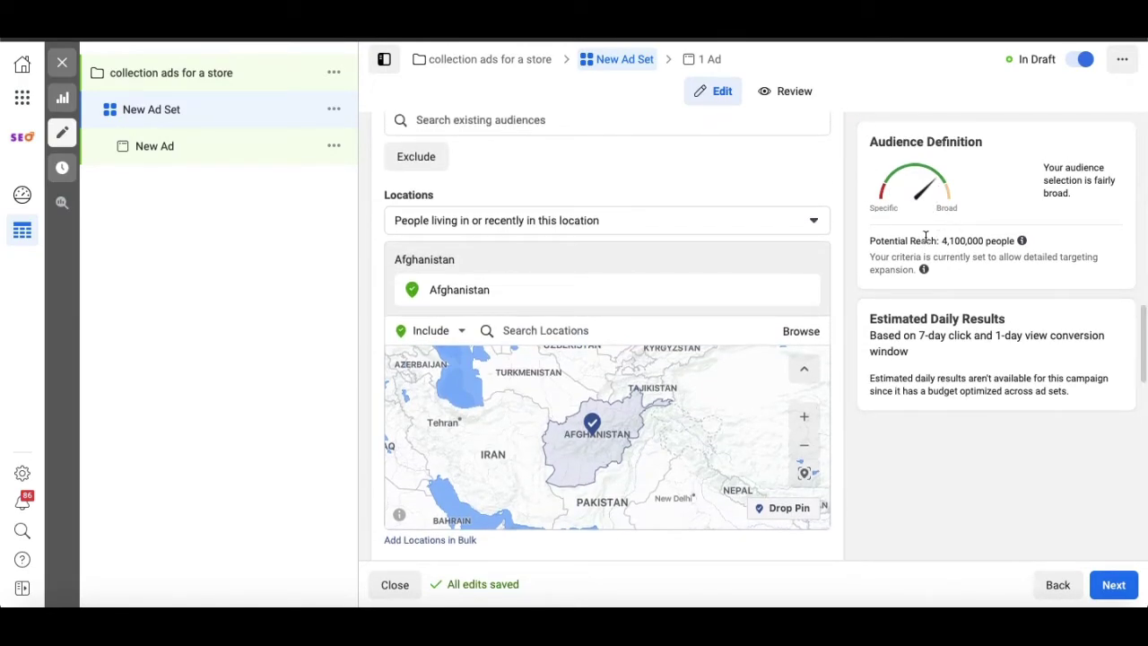
{"action": "scroll", "coordinate": [925, 237], "scroll_direction": "down", "scroll_amount": 1}
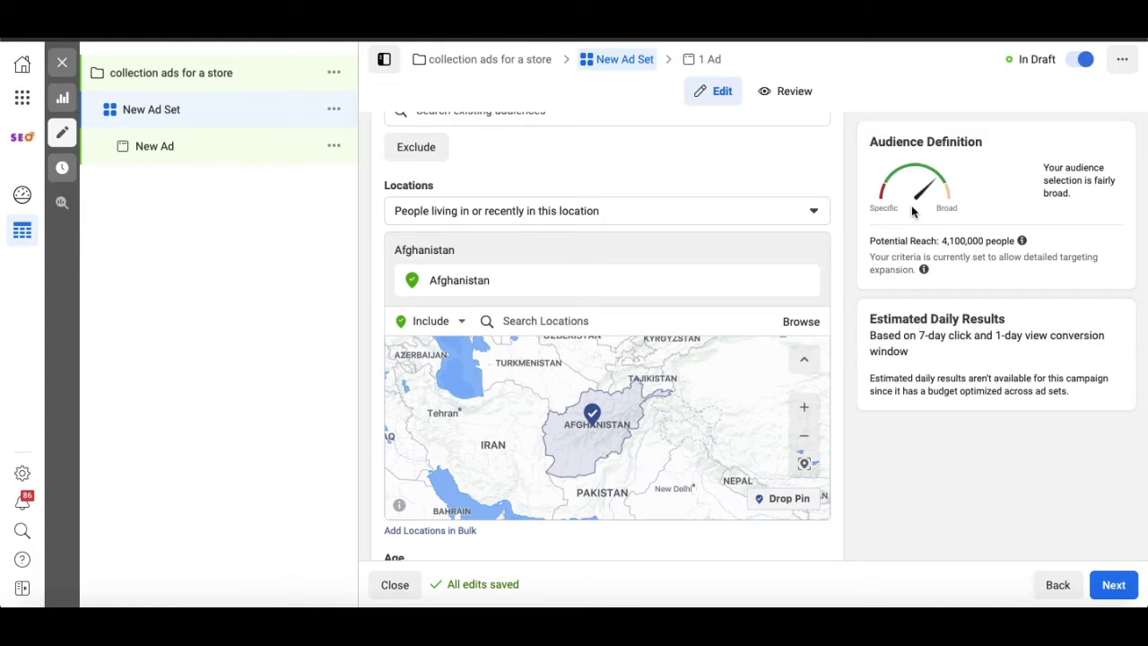
{"action": "scroll", "coordinate": [781, 254], "scroll_direction": "down", "scroll_amount": 1}
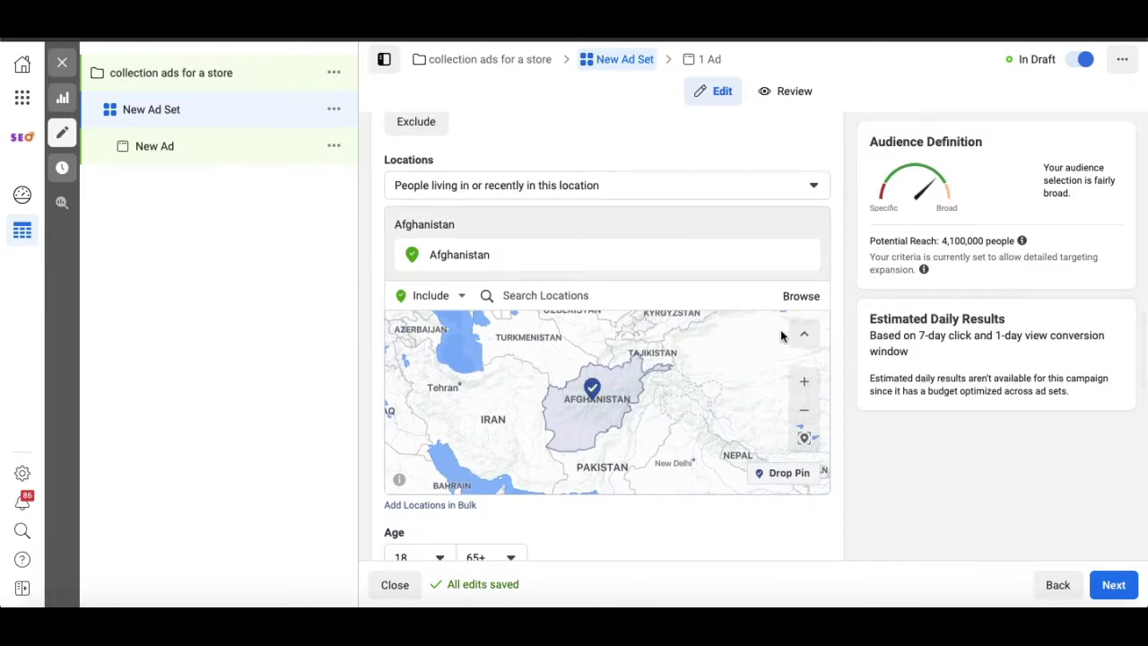
{"action": "scroll", "coordinate": [780, 333], "scroll_direction": "down", "scroll_amount": 3}
{"action": "scroll", "coordinate": [780, 336], "scroll_direction": "up", "scroll_amount": 3}
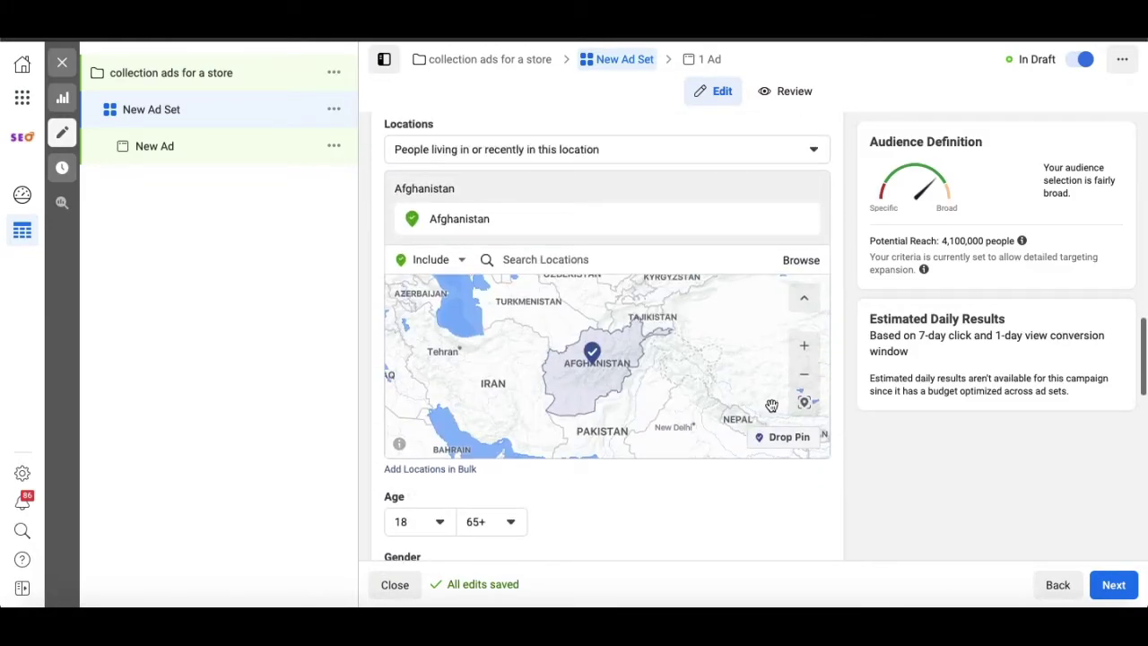
{"action": "scroll", "coordinate": [771, 405], "scroll_direction": "up", "scroll_amount": 2}
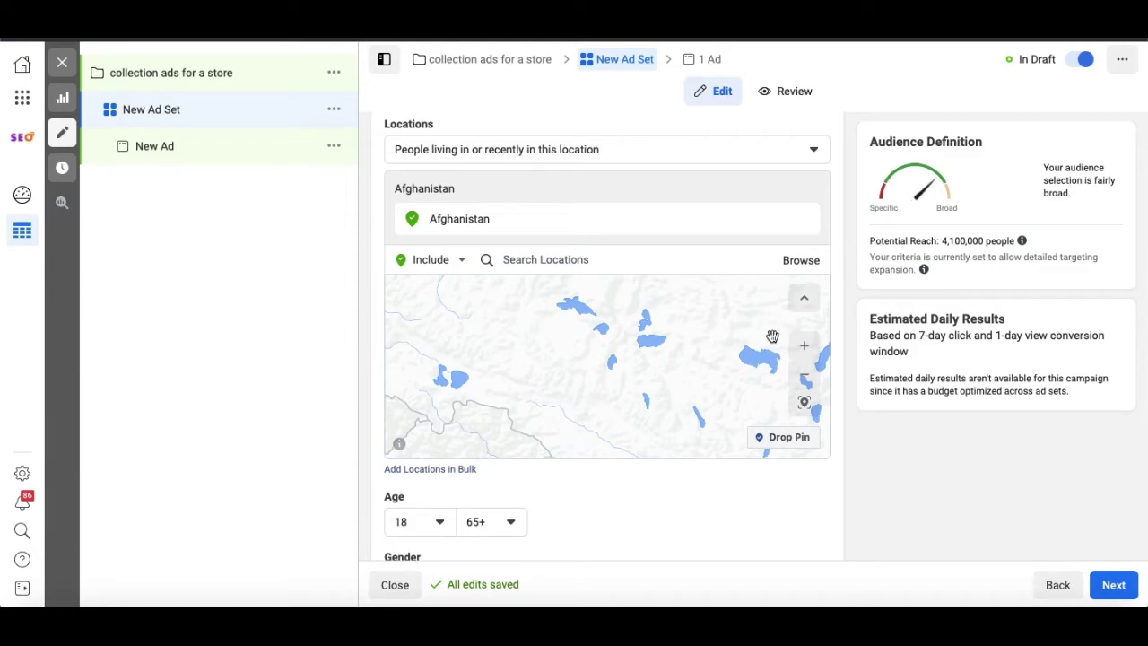
{"action": "scroll", "coordinate": [705, 364], "scroll_direction": "down", "scroll_amount": 5}
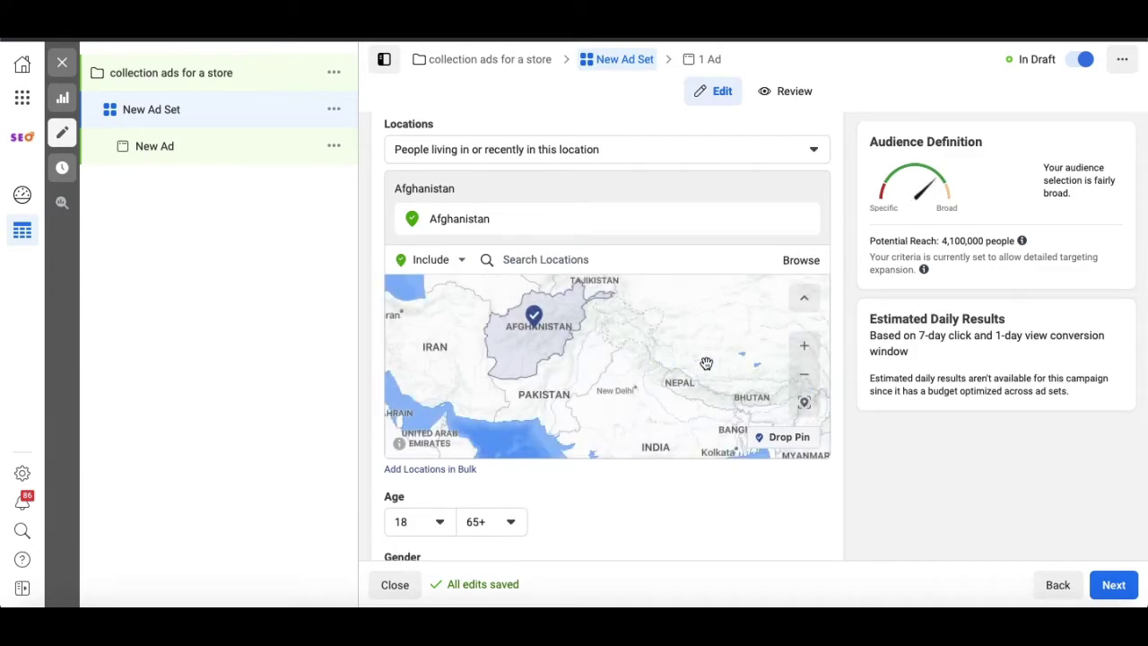
{"action": "scroll", "coordinate": [601, 356], "scroll_direction": "up", "scroll_amount": 3}
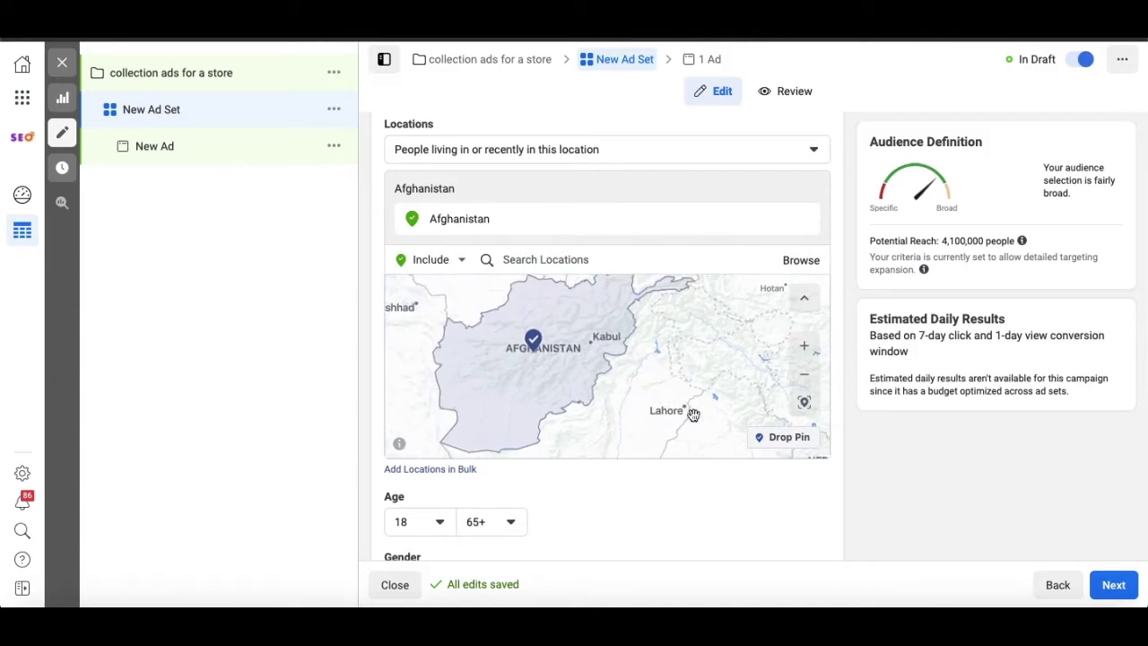
{"action": "scroll", "coordinate": [711, 455], "scroll_direction": "down", "scroll_amount": 3}
- View the device and platform options of Manual Placements and return the ad set to Automatic Placements
{"action": "scroll", "coordinate": [592, 329], "scroll_direction": "down", "scroll_amount": 10}
{"action": "scroll", "coordinate": [592, 329], "scroll_direction": "up", "scroll_amount": 2}
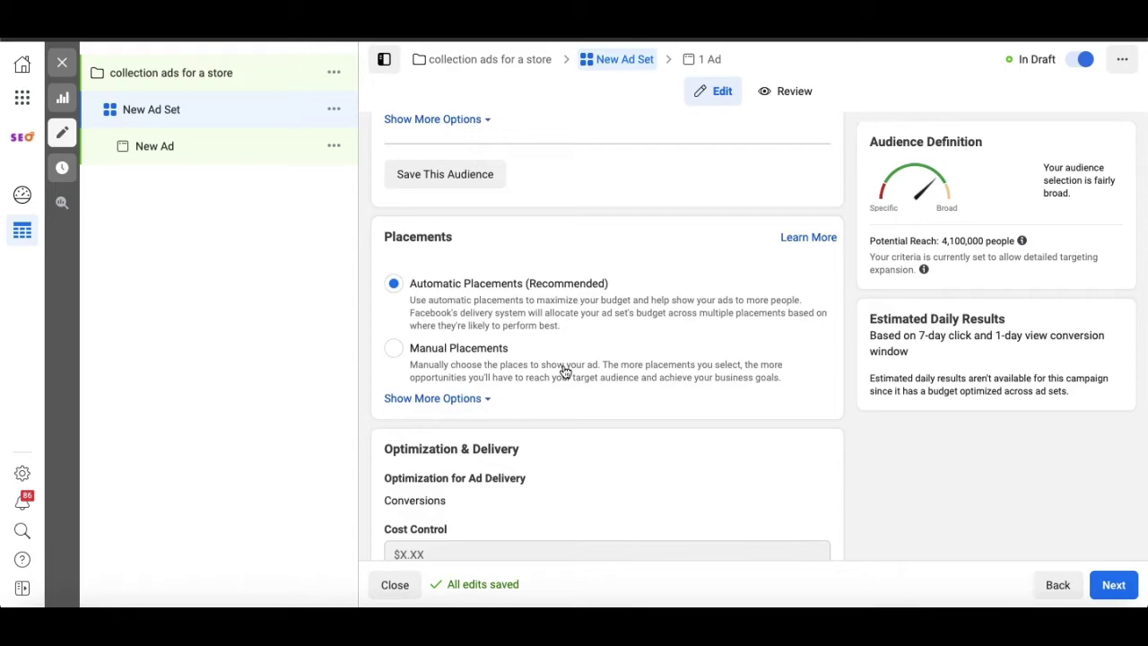
{"action": "left_click", "coordinate": [459, 351]}
{"action": "scroll", "coordinate": [522, 395], "scroll_direction": "down", "scroll_amount": 3}
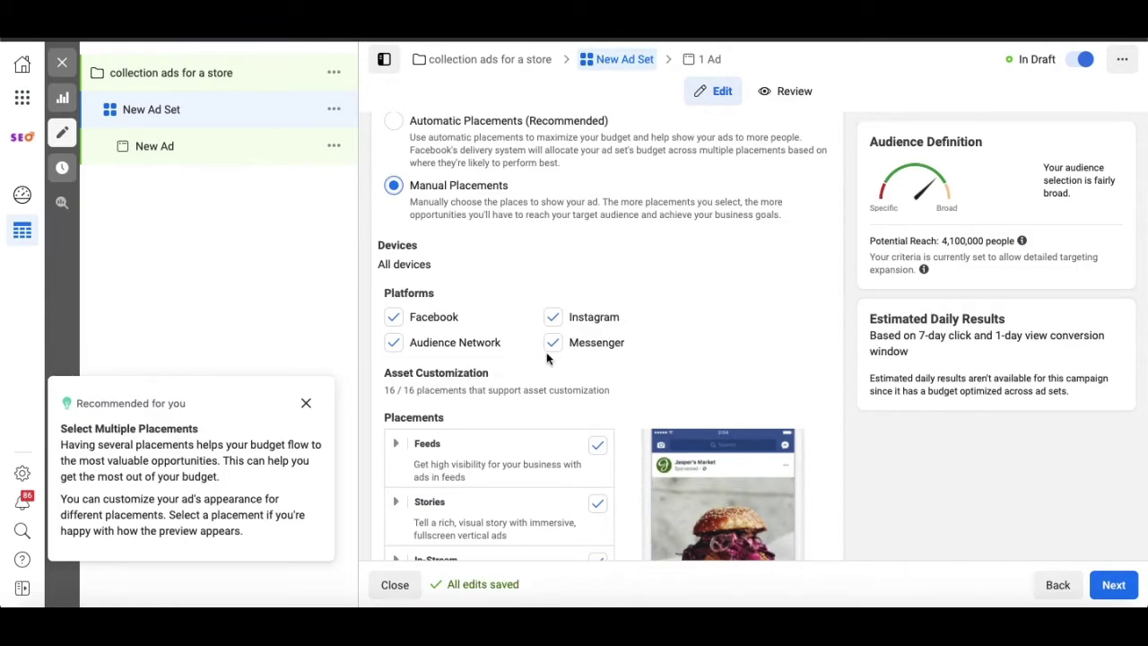
{"action": "scroll", "coordinate": [538, 351], "scroll_direction": "up", "scroll_amount": 1}
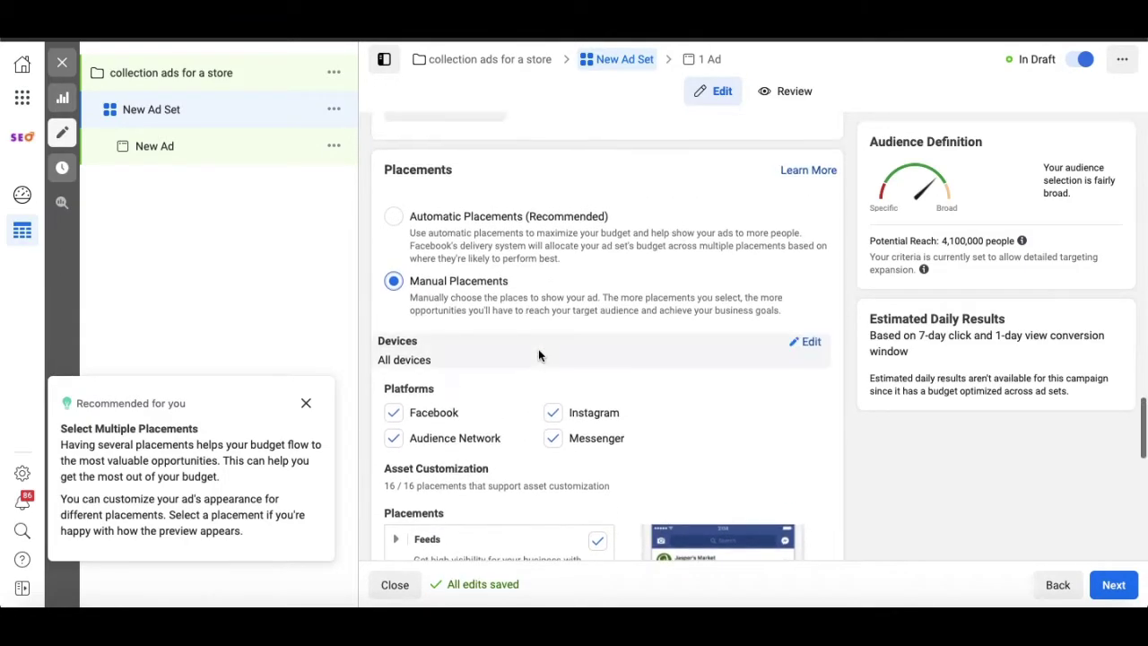
{"action": "left_click", "coordinate": [394, 217]}
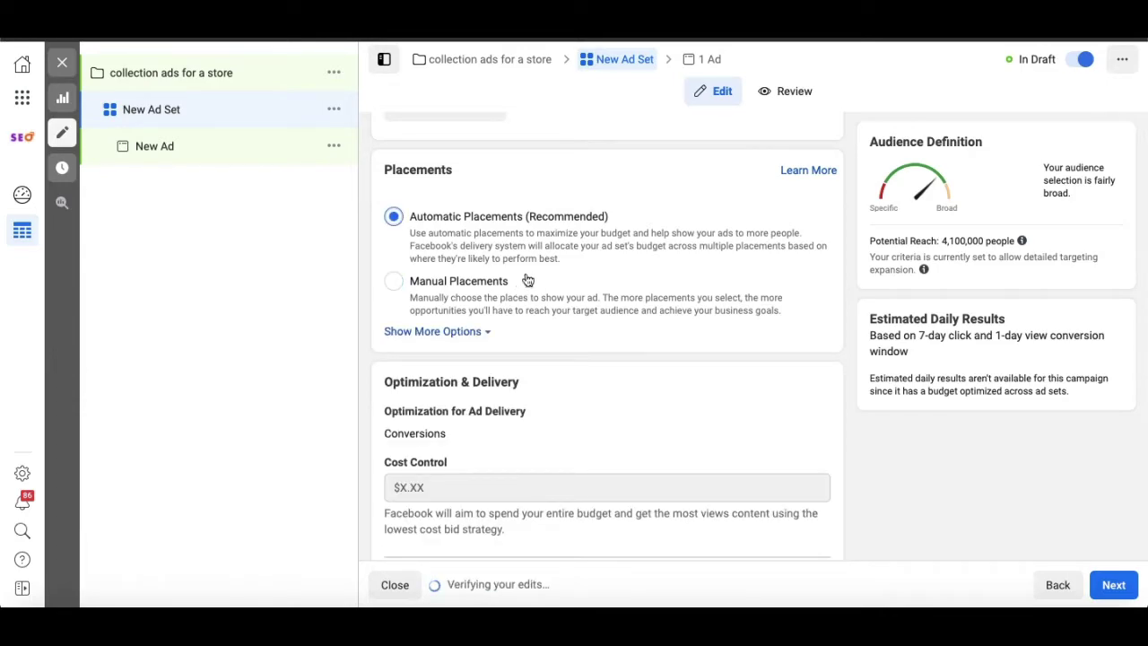
{"action": "scroll", "coordinate": [619, 272], "scroll_direction": "down", "scroll_amount": 2}
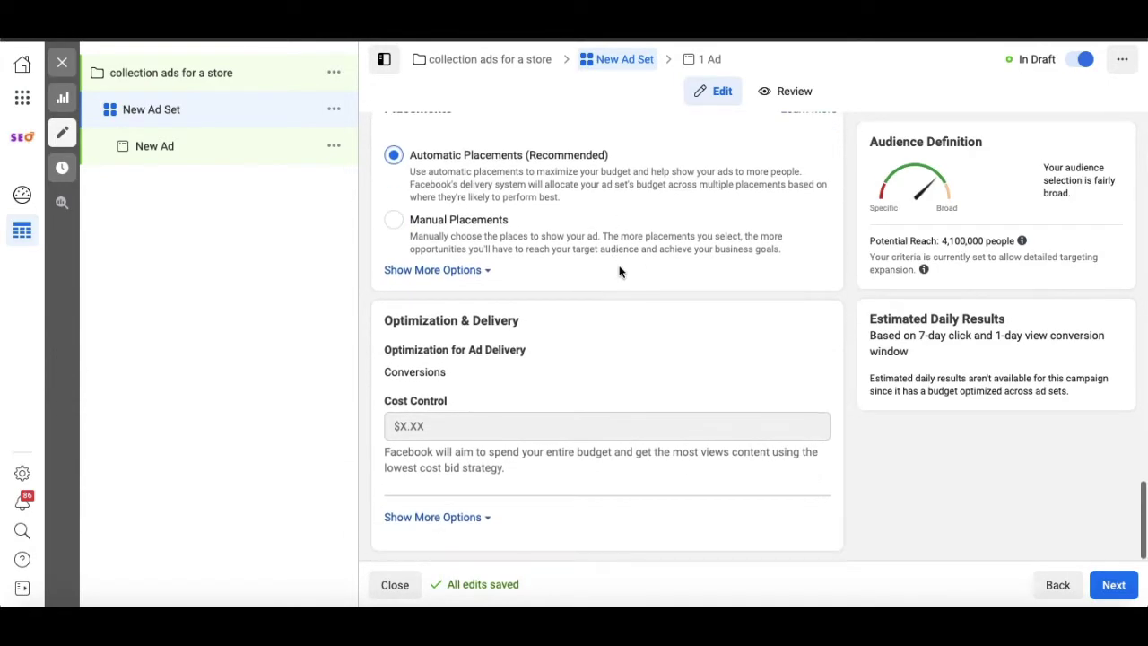
{"action": "scroll", "coordinate": [685, 366], "scroll_direction": "up", "scroll_amount": 2}
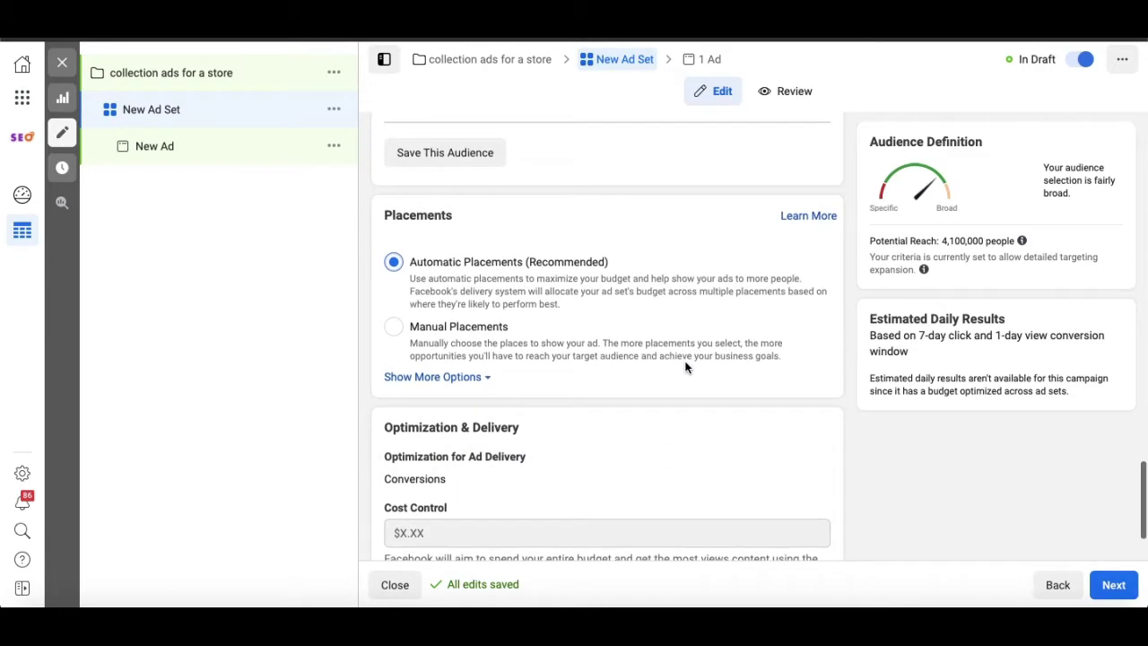
- Leave the ad set's optimization and delivery settings at their defaults and continue to the ad level
{"action": "scroll", "coordinate": [685, 366], "scroll_direction": "down", "scroll_amount": 1}
{"action": "scroll", "coordinate": [685, 367], "scroll_direction": "up", "scroll_amount": 1}
{"action": "scroll", "coordinate": [688, 391], "scroll_direction": "down", "scroll_amount": 1}
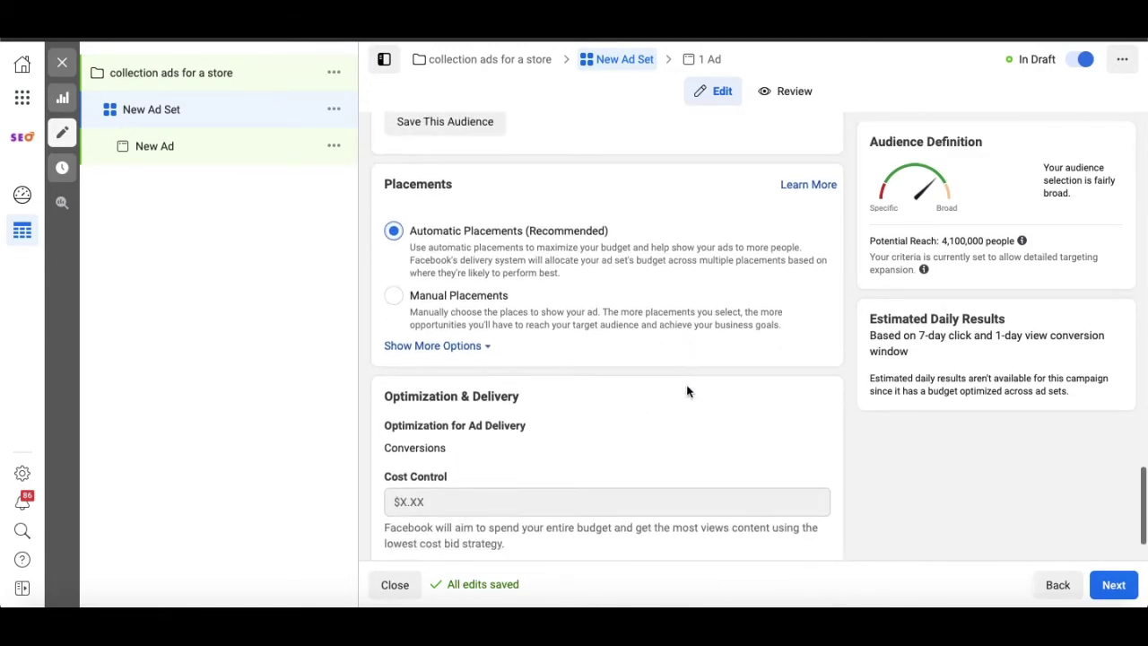
{"action": "scroll", "coordinate": [688, 391], "scroll_direction": "down", "scroll_amount": 2}
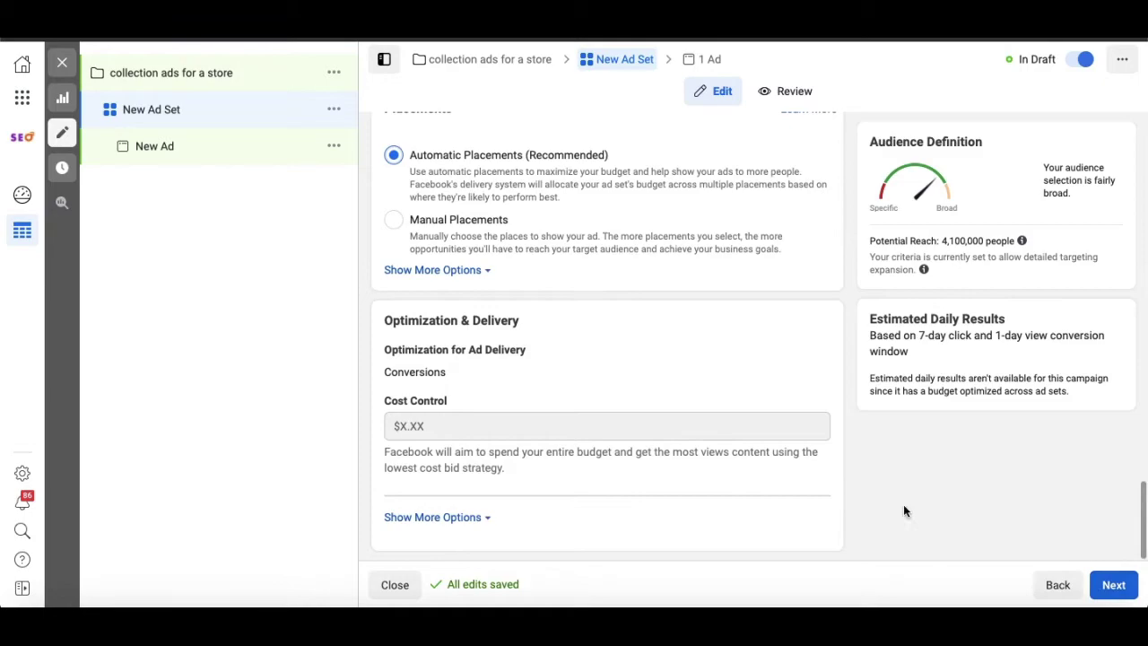
{"action": "left_click", "coordinate": [1108, 584]}
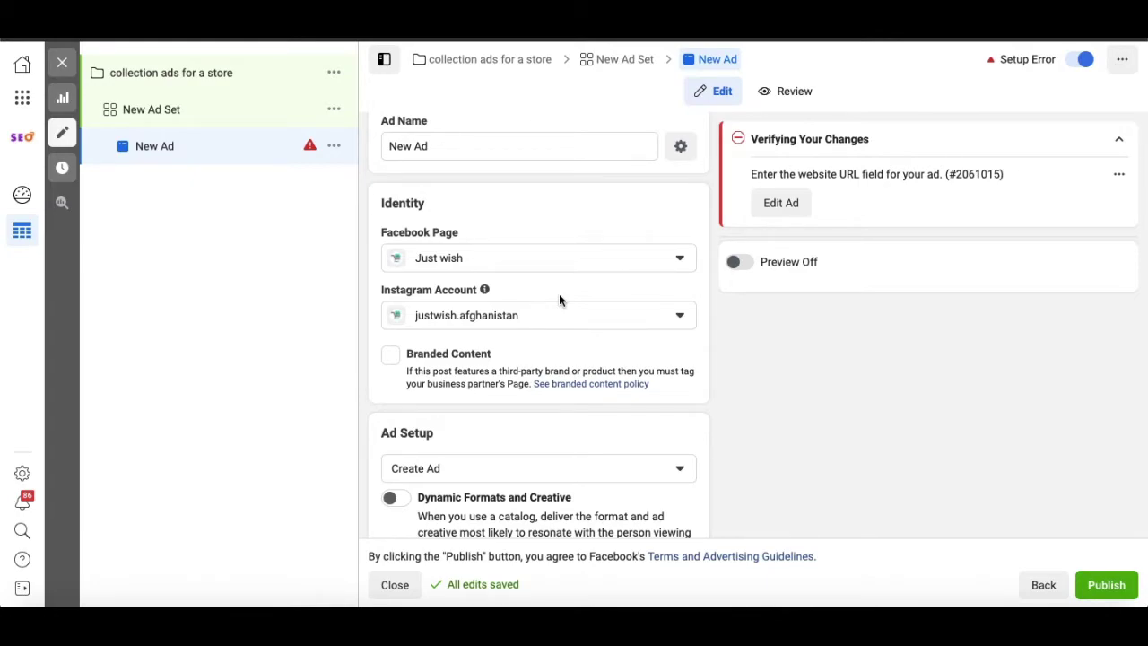
- Choose Collection as the format of the new ad
{"action": "scroll", "coordinate": [559, 298], "scroll_direction": "down", "scroll_amount": 5}
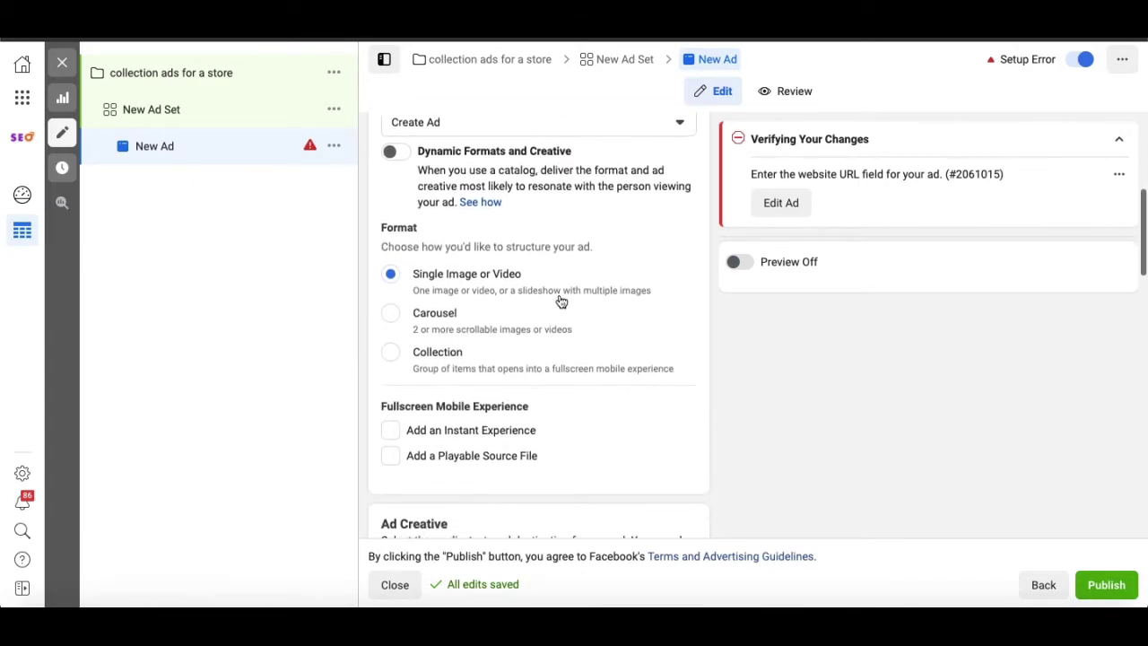
{"action": "scroll", "coordinate": [558, 299], "scroll_direction": "up", "scroll_amount": 1}
{"action": "scroll", "coordinate": [559, 300], "scroll_direction": "down", "scroll_amount": 2}
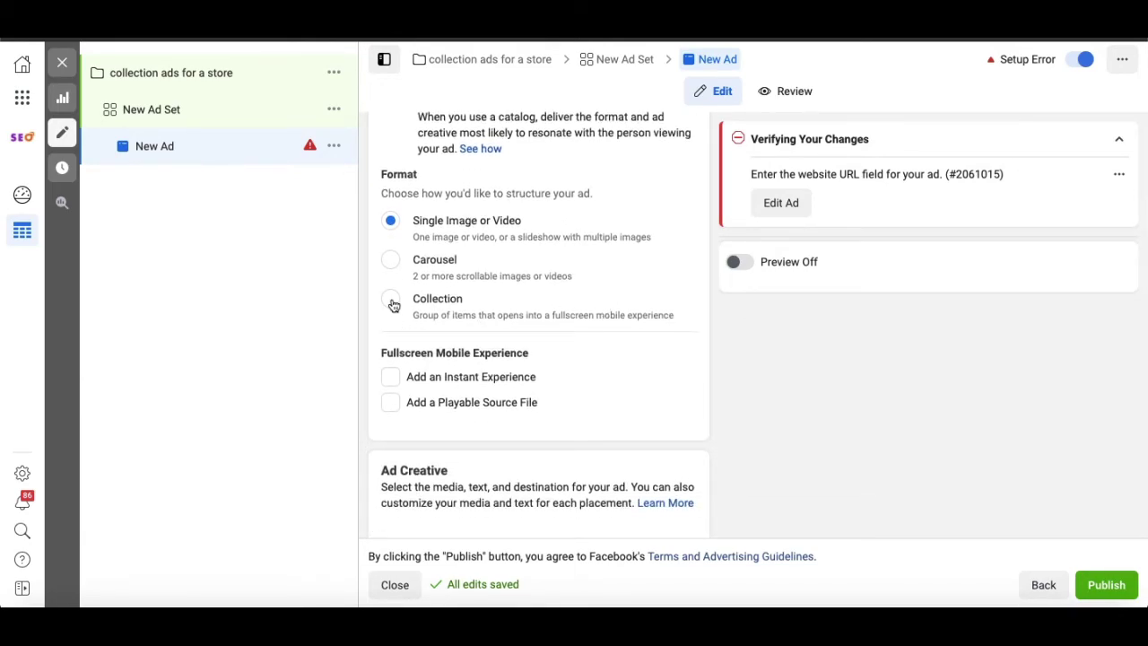
{"action": "scroll", "coordinate": [528, 230], "scroll_direction": "down", "scroll_amount": 1}
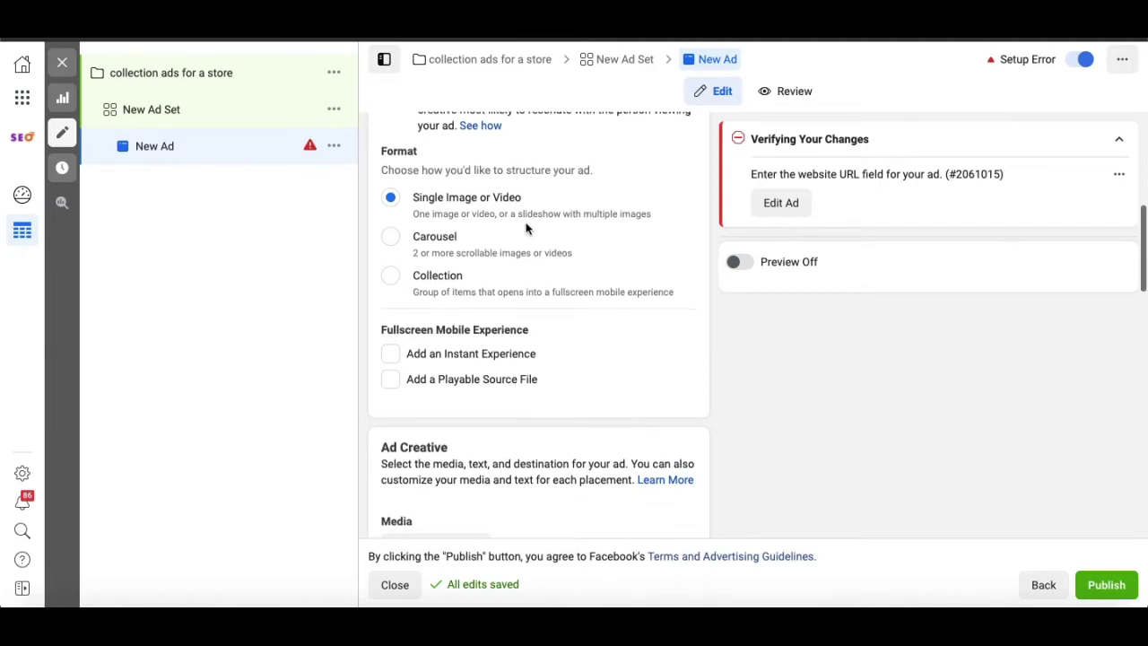
{"action": "scroll", "coordinate": [528, 227], "scroll_direction": "up", "scroll_amount": 1}
{"action": "scroll", "coordinate": [528, 228], "scroll_direction": "down", "scroll_amount": 2}
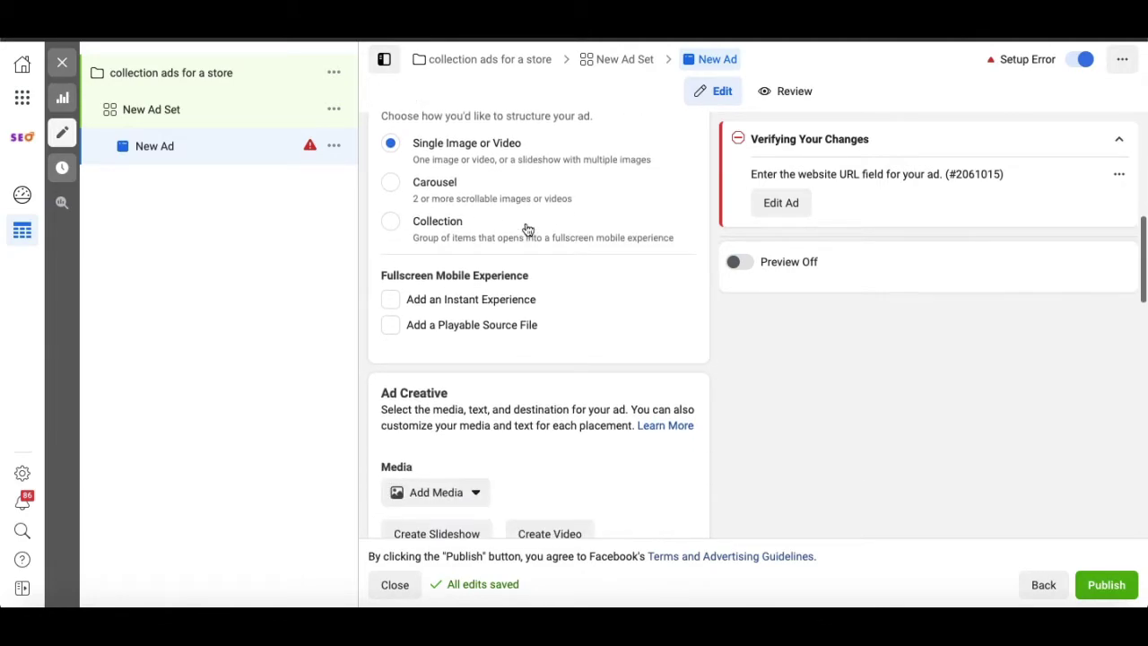
{"action": "left_click", "coordinate": [392, 227]}
- Start a new Instant Experience for the collection ad from the Storefront template
{"action": "scroll", "coordinate": [592, 254], "scroll_direction": "down", "scroll_amount": 1}
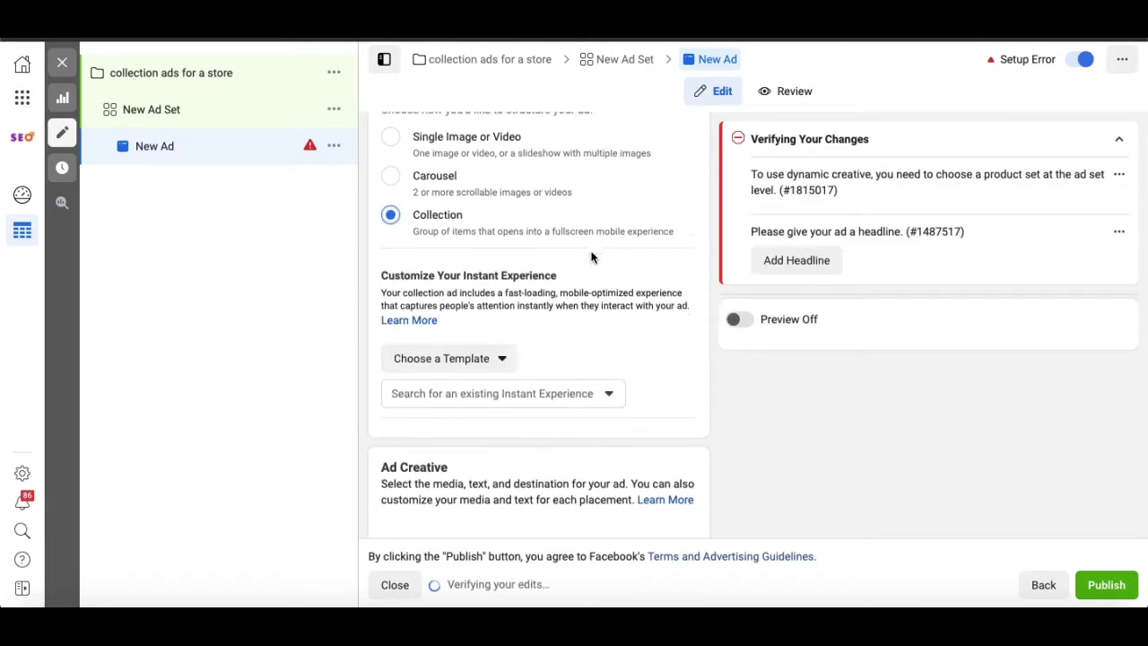
{"action": "left_click", "coordinate": [502, 299]}
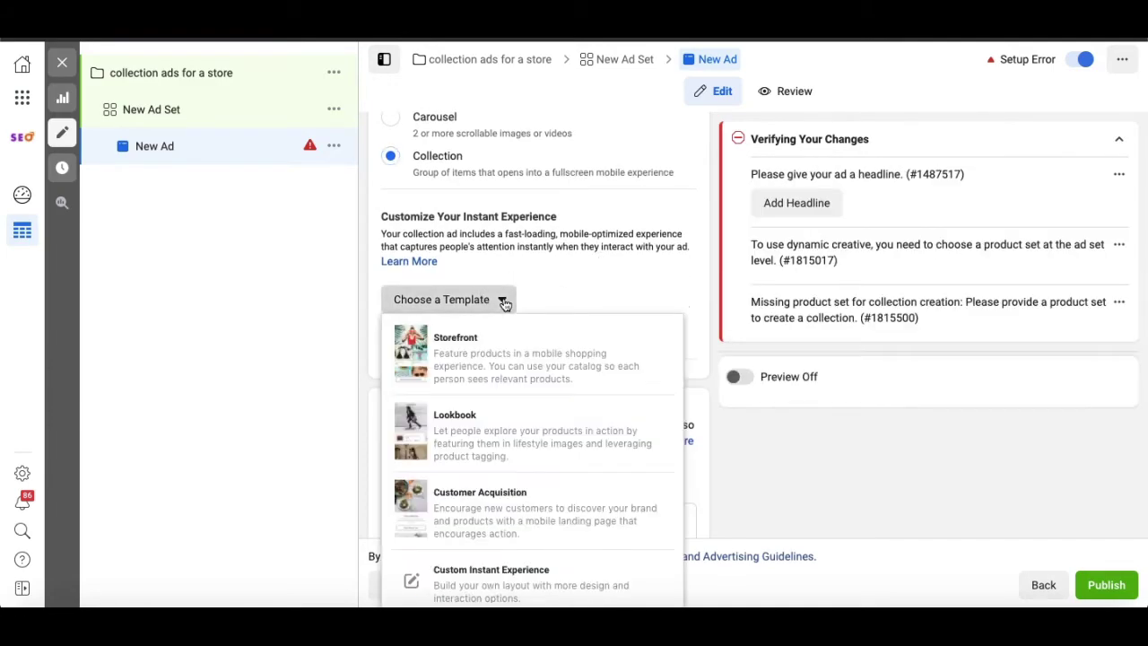
{"action": "left_click", "coordinate": [495, 368]}
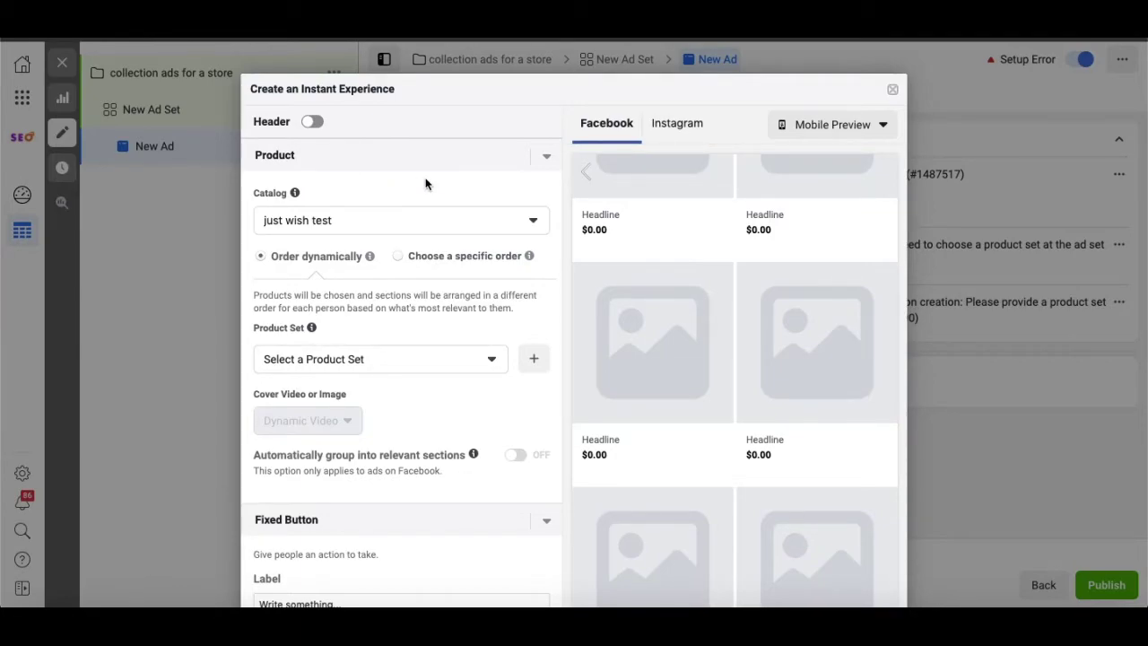
- Turn on the Instant Experience header and keep it as text with the title "Just wish"
{"action": "mouse_move", "coordinate": [295, 193]}
{"action": "left_click", "coordinate": [313, 122]}
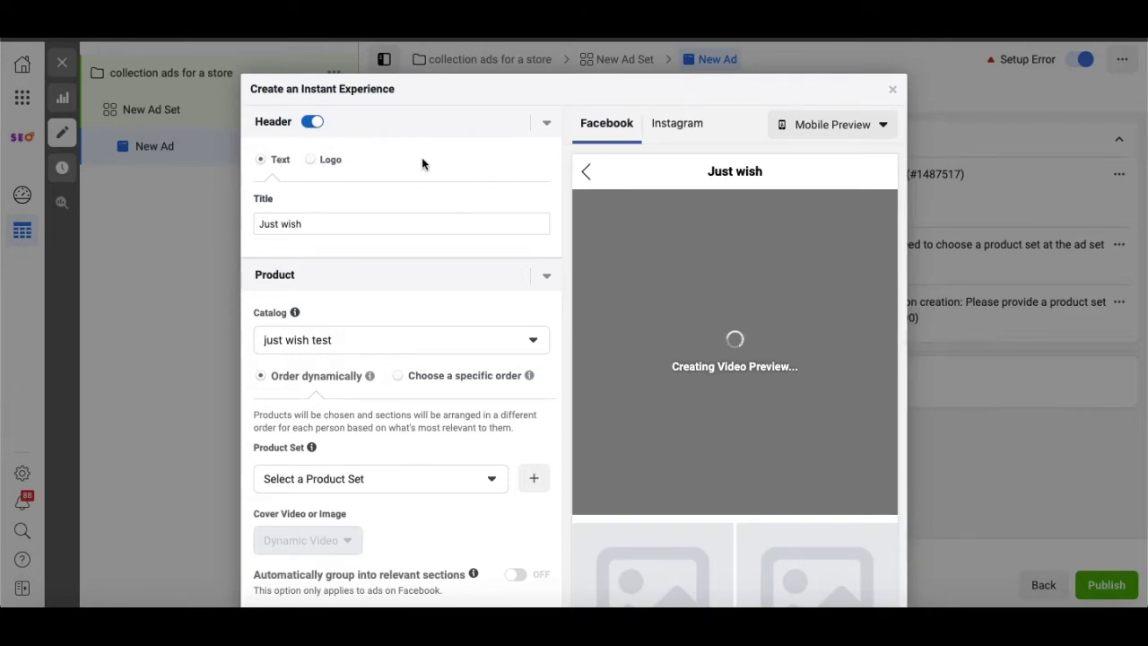
{"action": "left_click", "coordinate": [336, 223]}
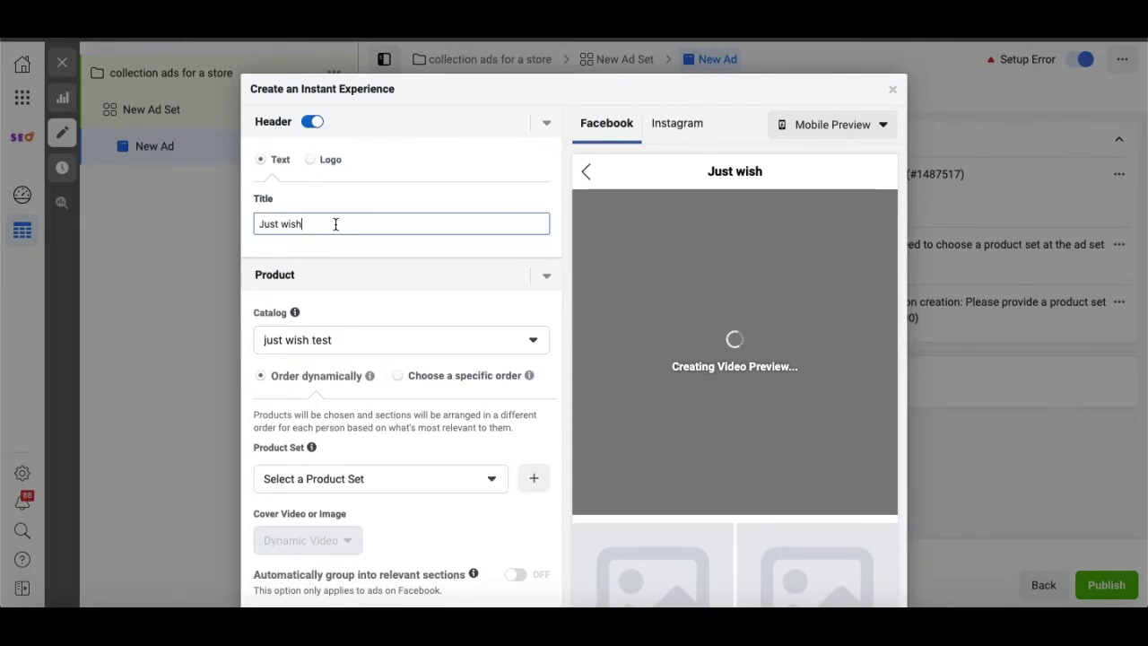
{"action": "left_click", "coordinate": [460, 193]}
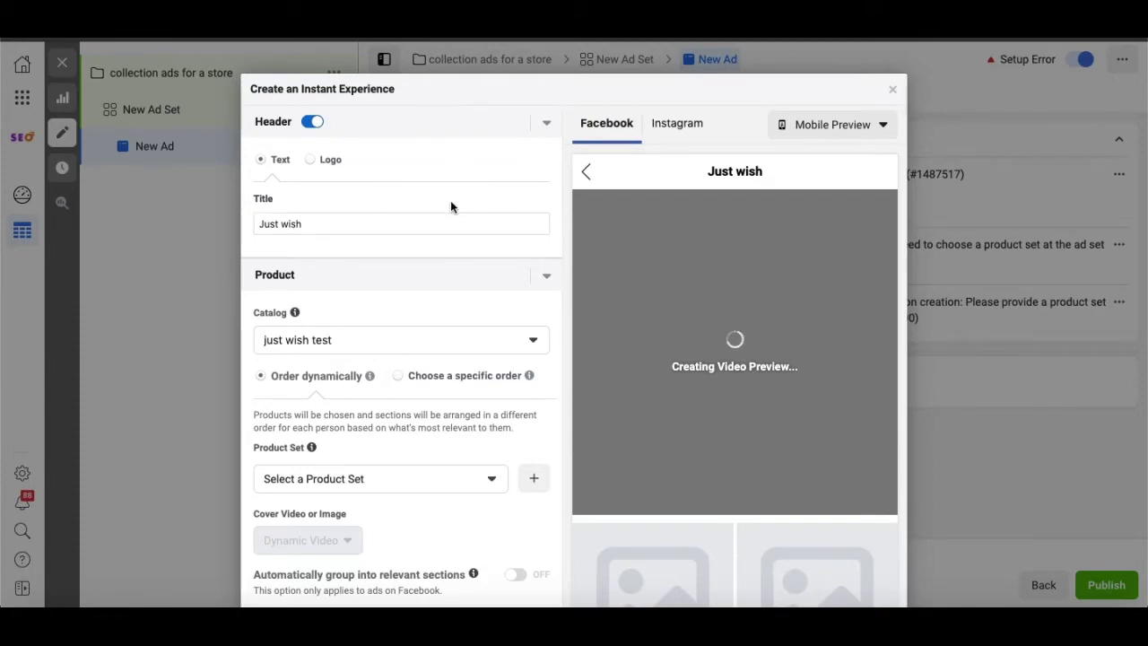
{"action": "left_click", "coordinate": [311, 160]}
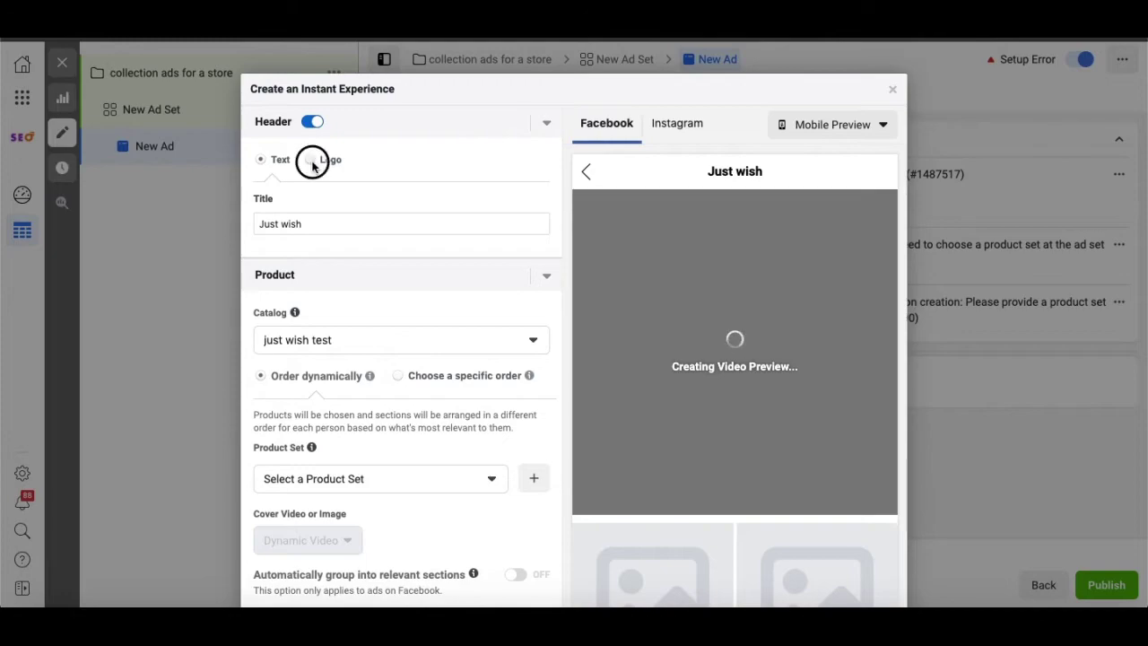
{"action": "left_click", "coordinate": [261, 160]}
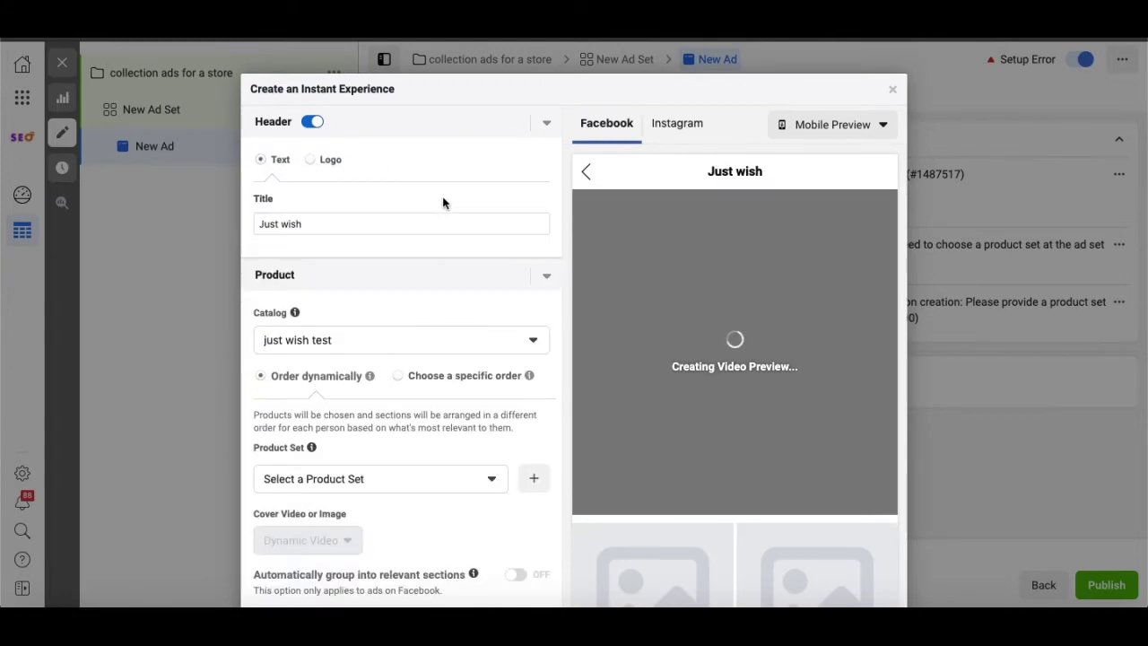
- Set the products to a specific order and the catalog source to Manually Add Products
{"action": "scroll", "coordinate": [440, 200], "scroll_direction": "down", "scroll_amount": 2}
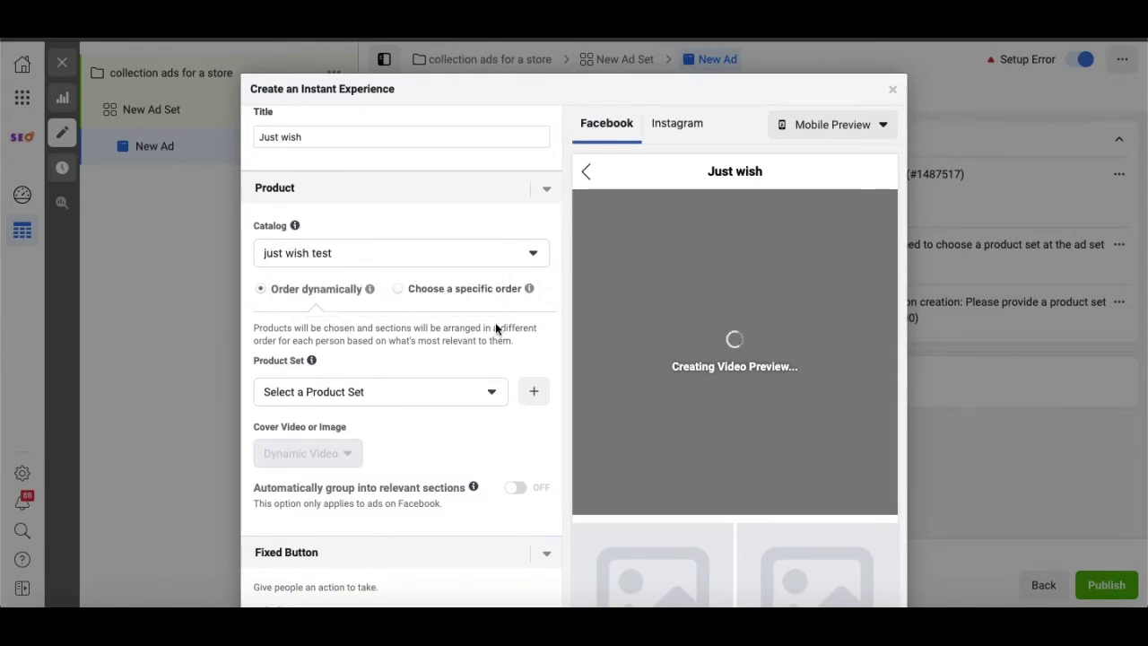
{"action": "left_click", "coordinate": [398, 292]}
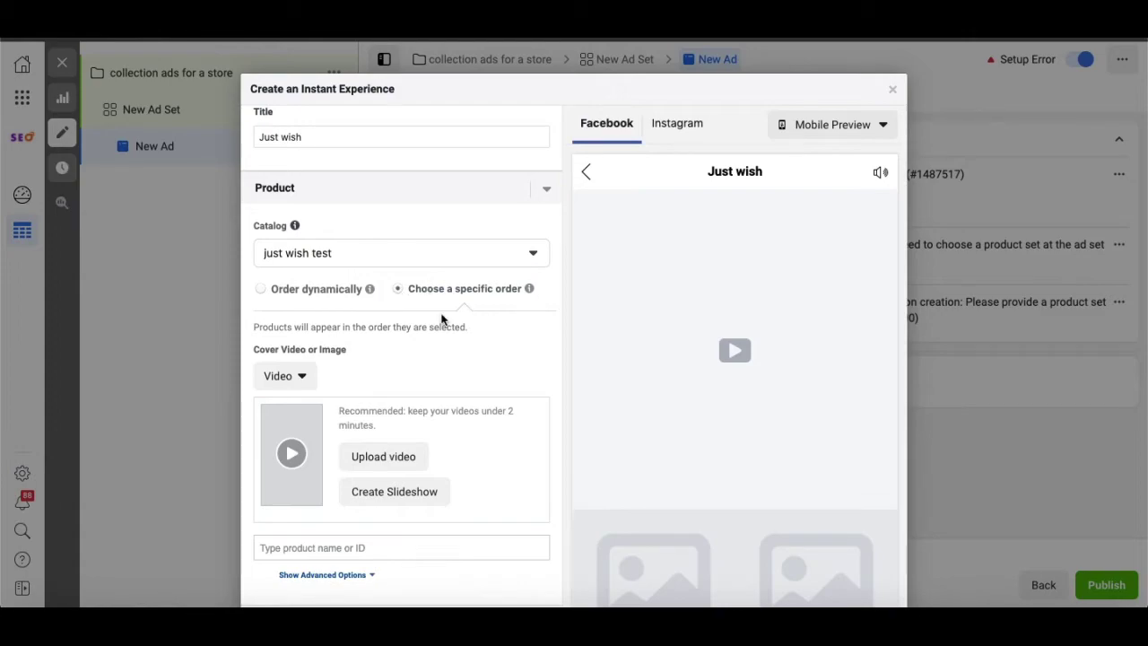
{"action": "left_click", "coordinate": [533, 254]}
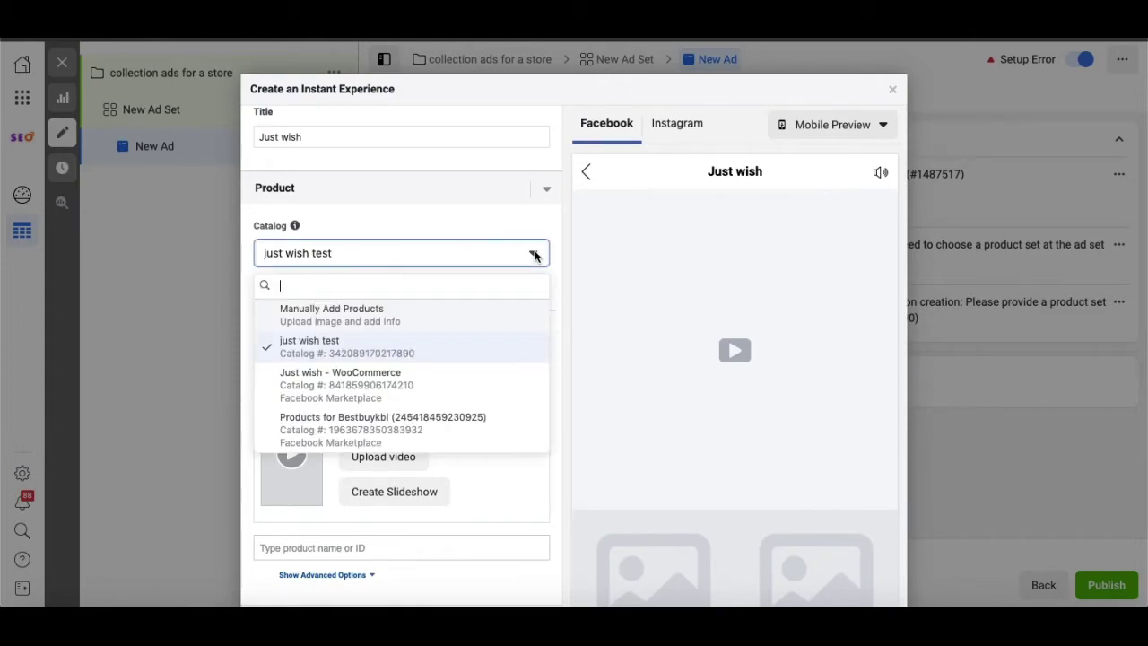
{"action": "left_click", "coordinate": [336, 314]}
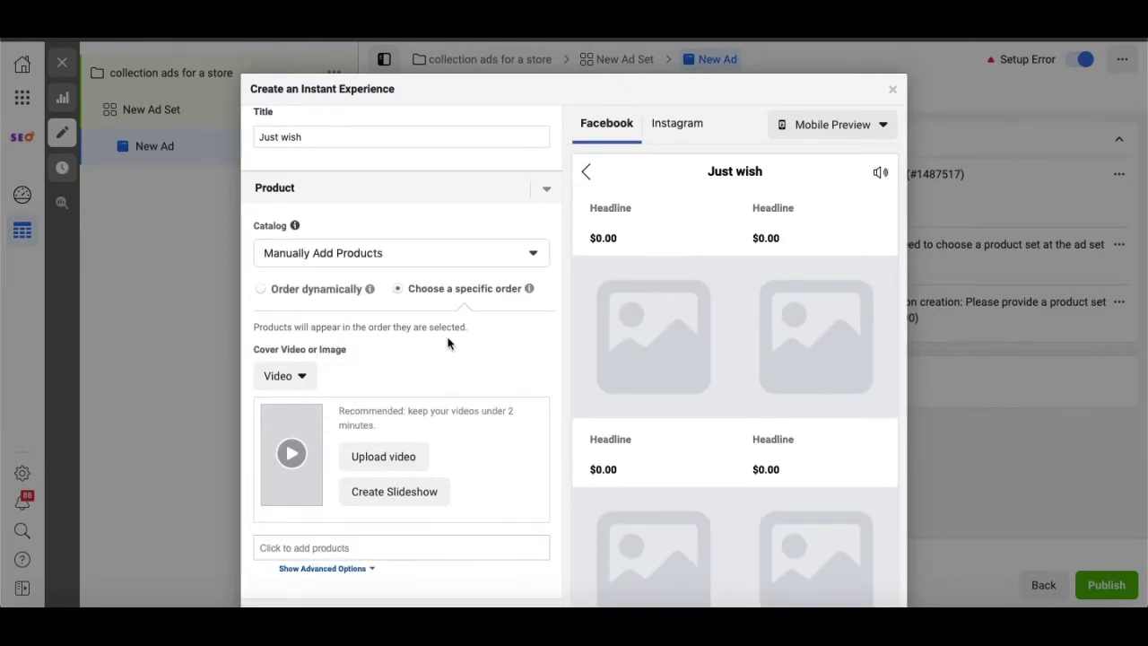
- Switch the Instant Experience cover from video to image and upload the white running shoe picture
{"action": "scroll", "coordinate": [448, 343], "scroll_direction": "down", "scroll_amount": 1}
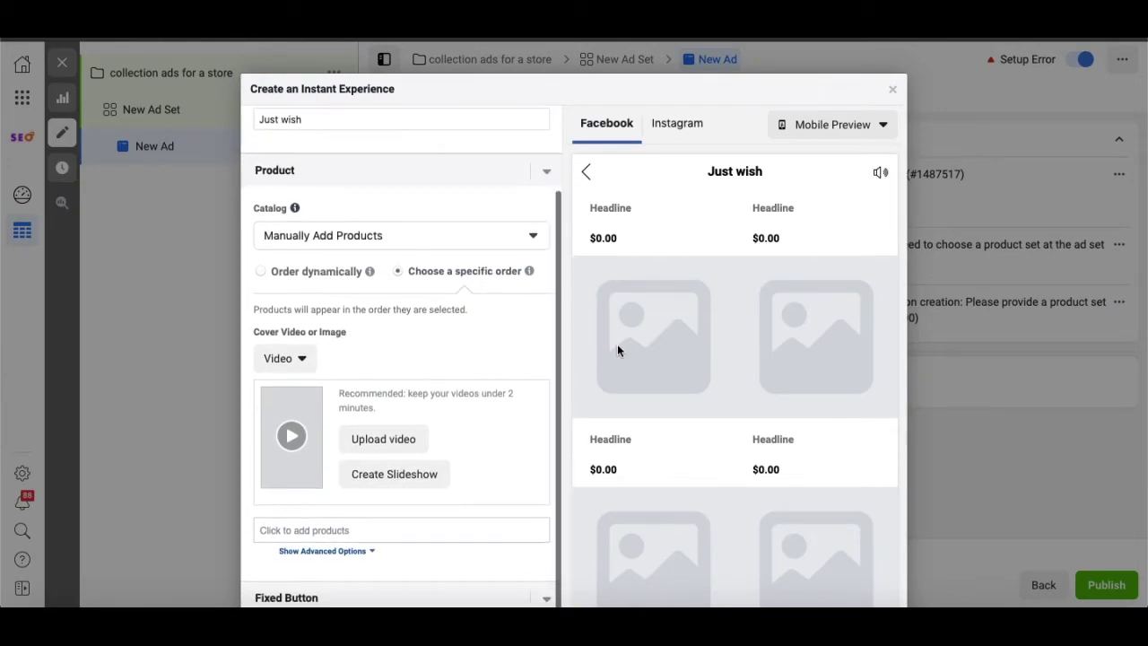
{"action": "scroll", "coordinate": [653, 348], "scroll_direction": "up", "scroll_amount": 4}
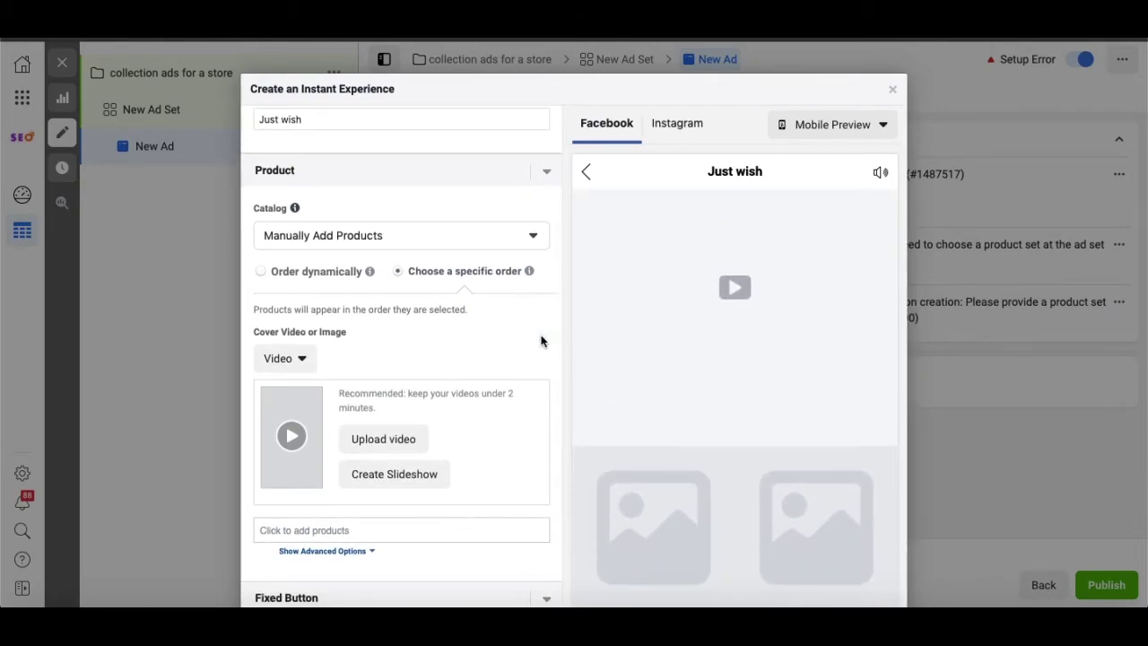
{"action": "scroll", "coordinate": [530, 337], "scroll_direction": "down", "scroll_amount": 1}
{"action": "left_click", "coordinate": [302, 313]}
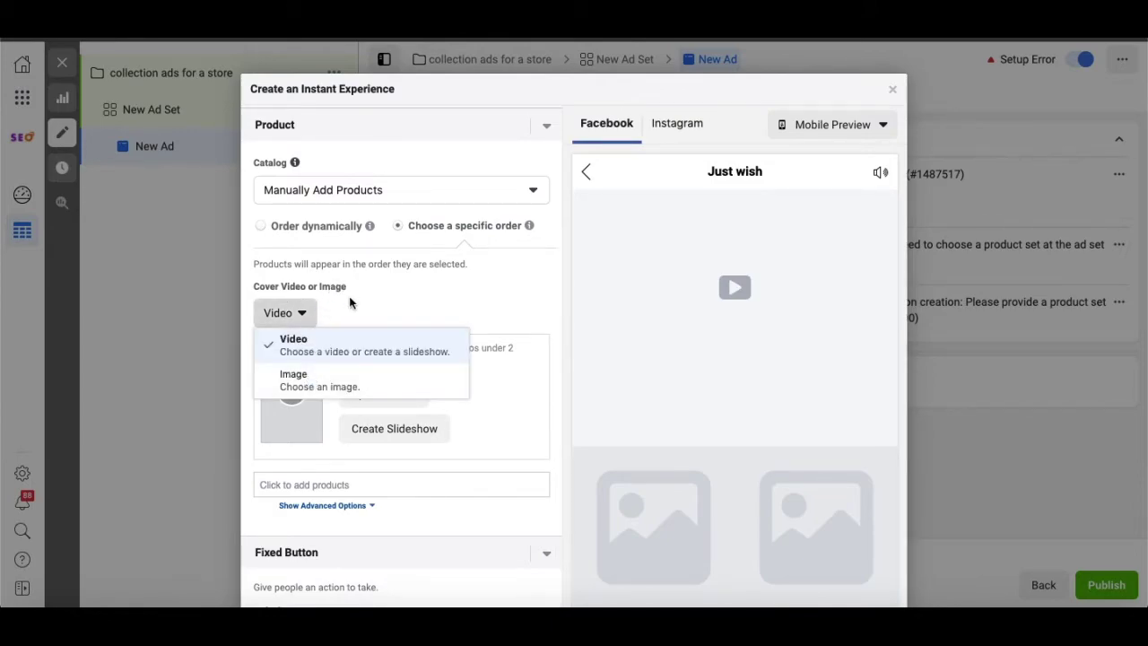
{"action": "left_click", "coordinate": [309, 380]}
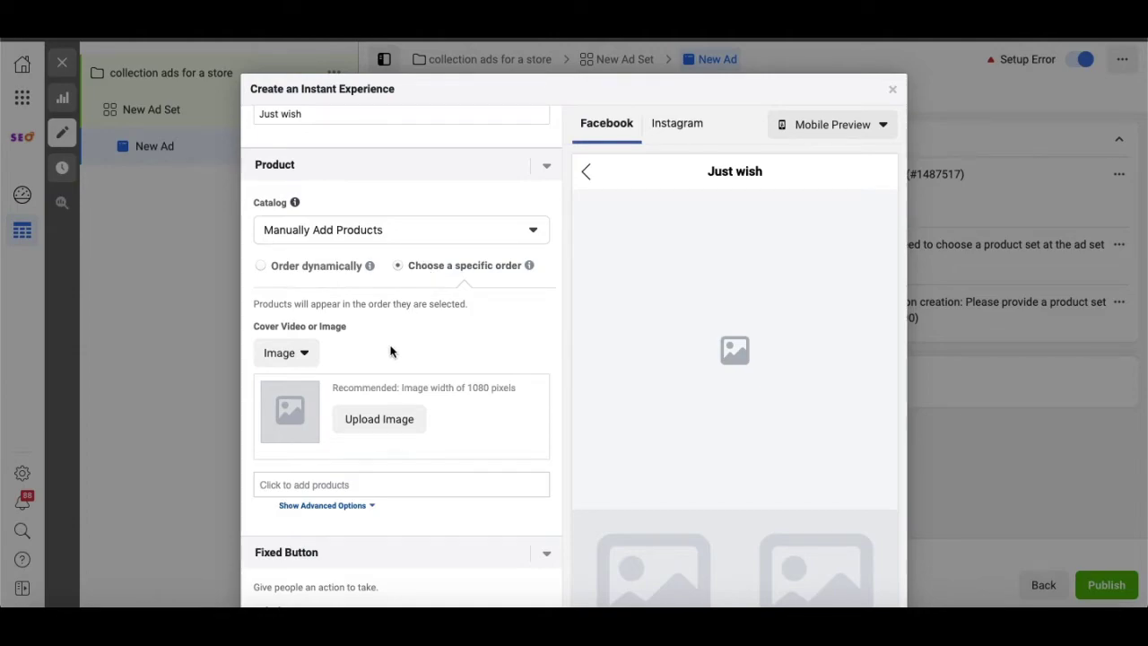
{"action": "left_click", "coordinate": [358, 434]}
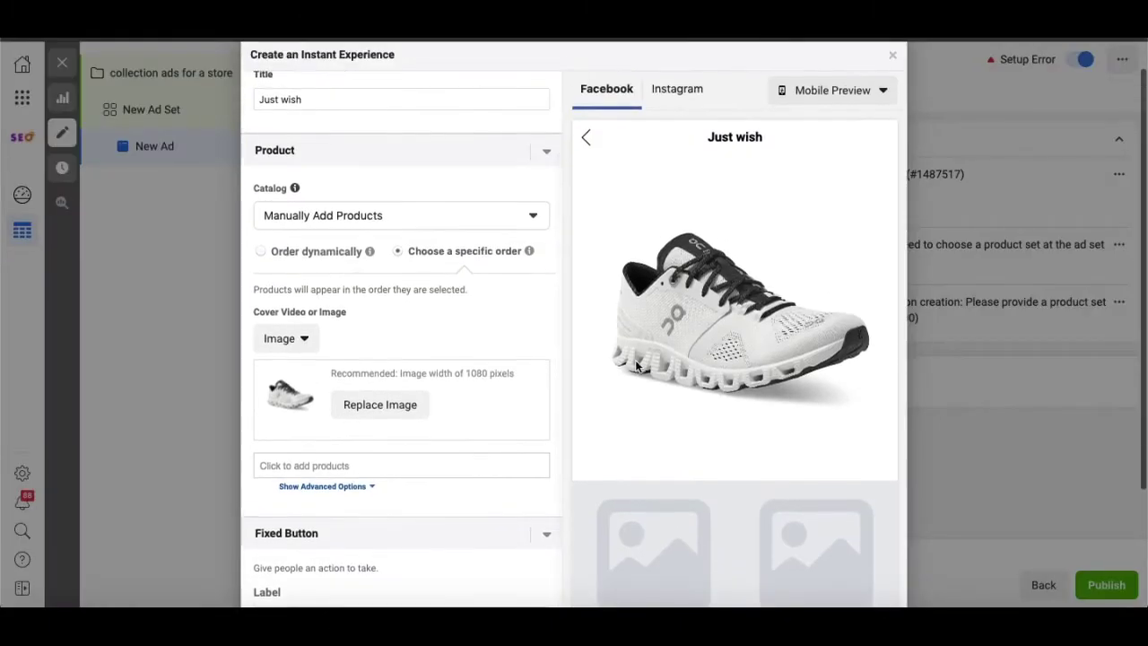
- Add a new product to the Instant Experience and upload the black sneaker picture as its image
{"action": "scroll", "coordinate": [636, 363], "scroll_direction": "down", "scroll_amount": 1}
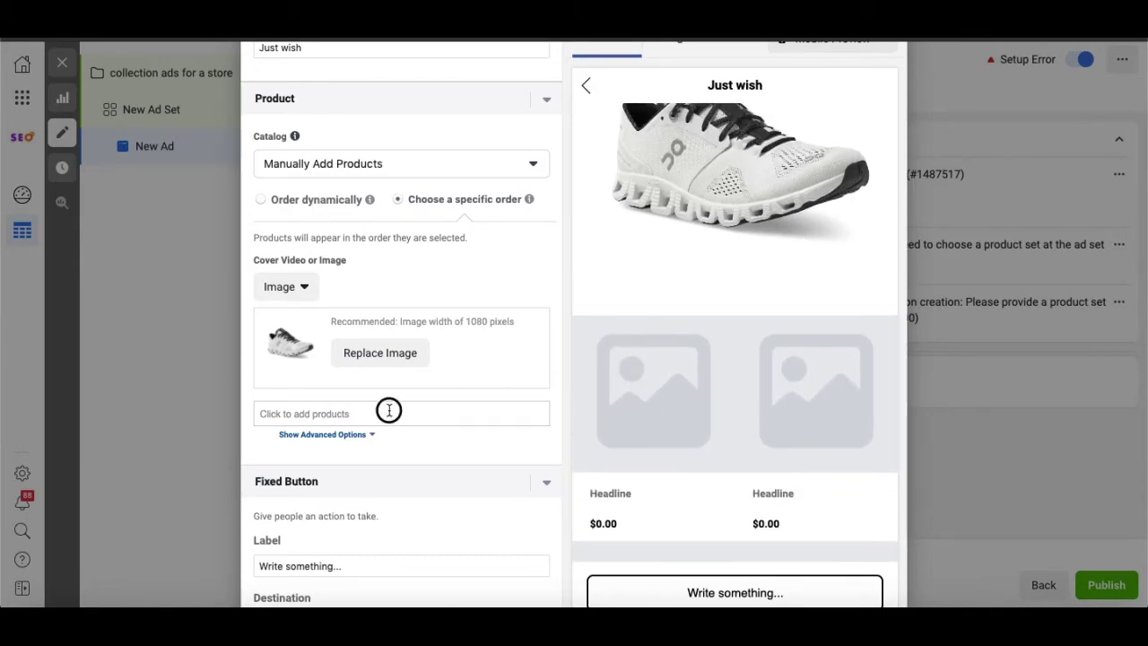
{"action": "left_click", "coordinate": [387, 412]}
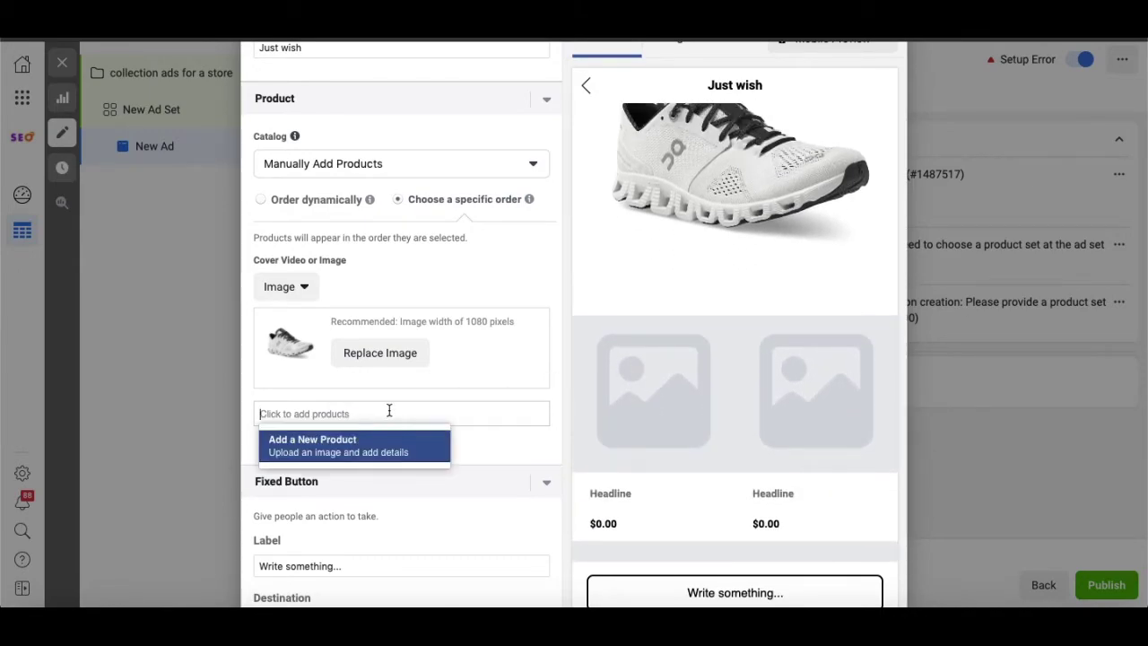
{"action": "left_click", "coordinate": [348, 452]}
{"action": "left_click", "coordinate": [535, 155]}
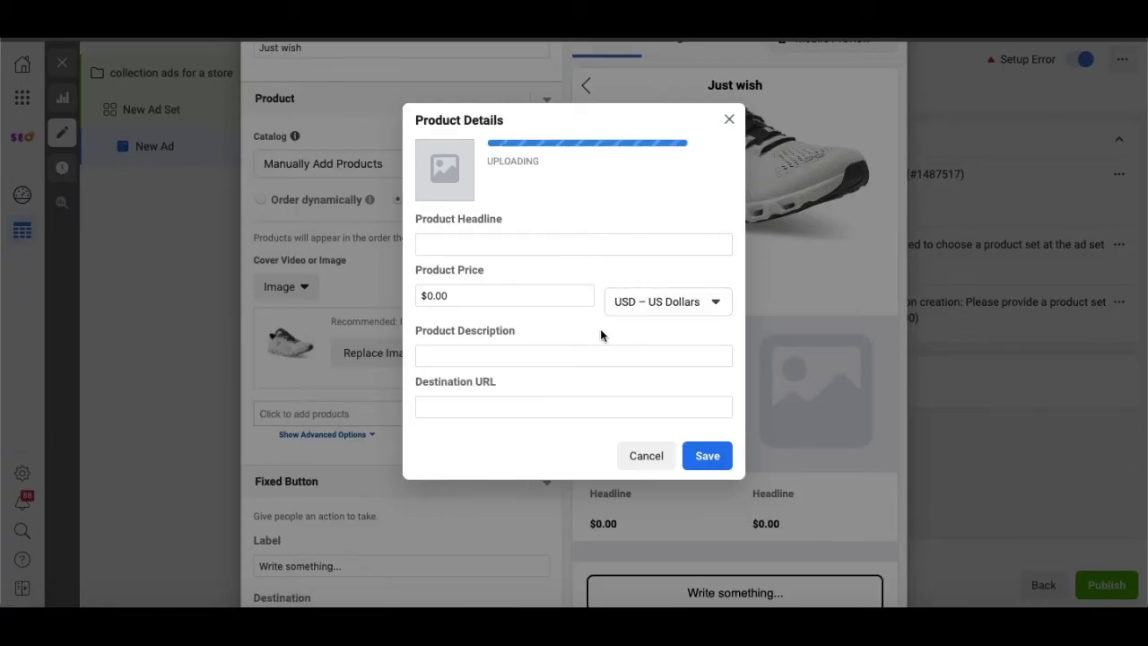
- Give the product the headline "shoes sample" and a price of $10.00
{"action": "left_click", "coordinate": [475, 244]}
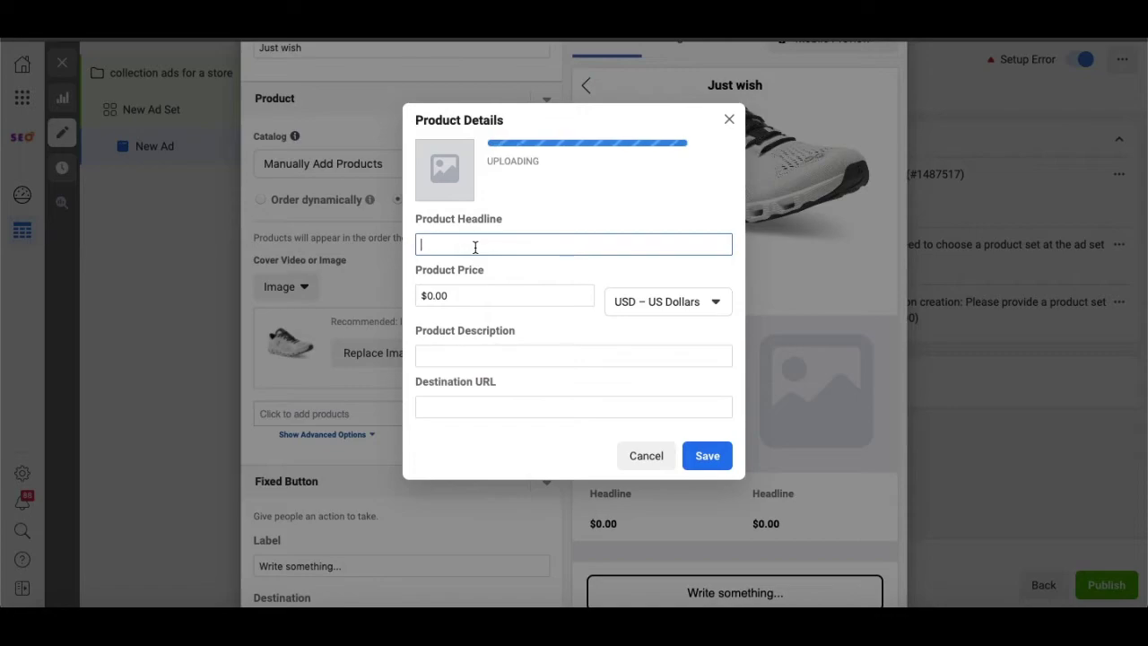
{"action": "type", "text": "shoes sa"}
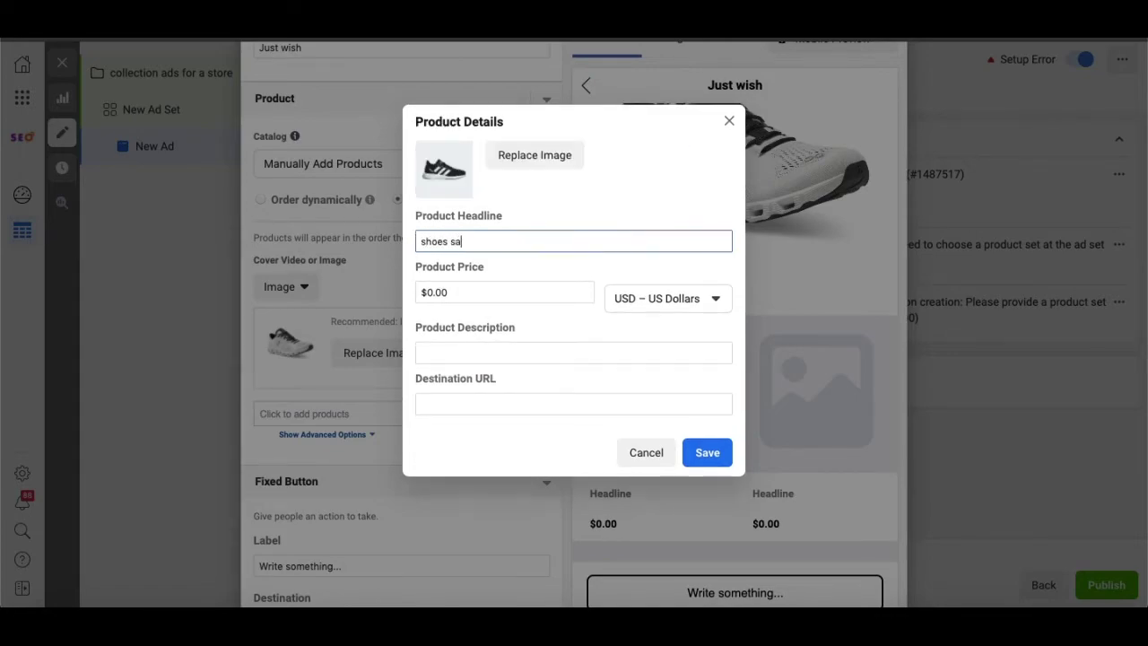
{"action": "type", "text": "mple"}
{"action": "left_click", "coordinate": [430, 296]}
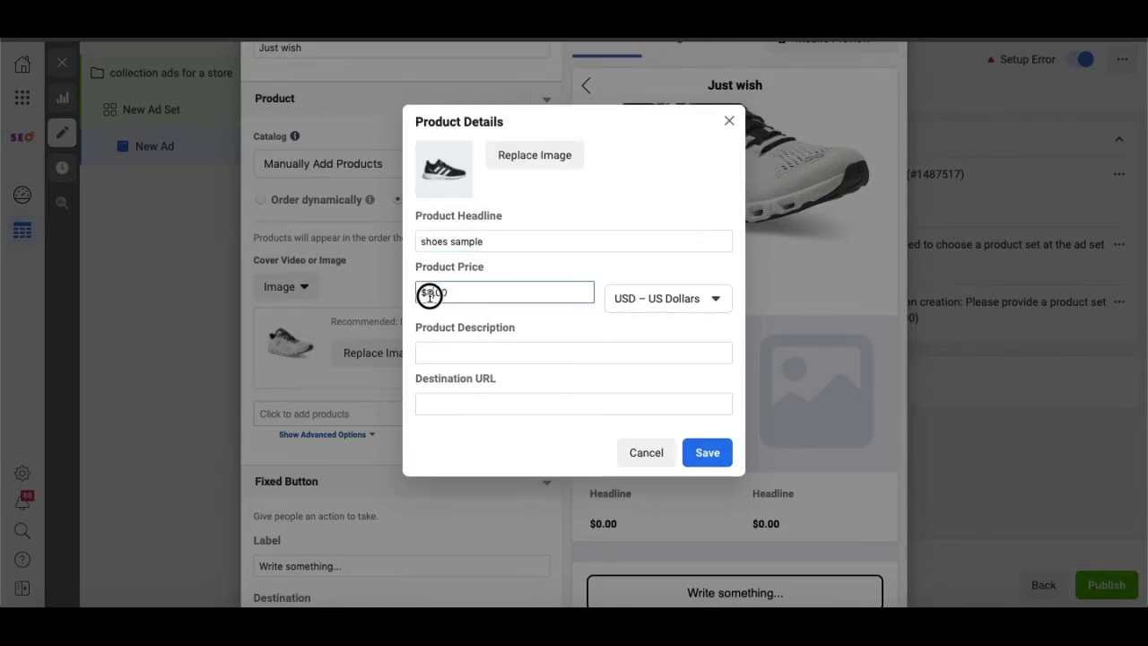
{"action": "type", "text": "10"}
{"action": "left_click", "coordinate": [571, 333]}
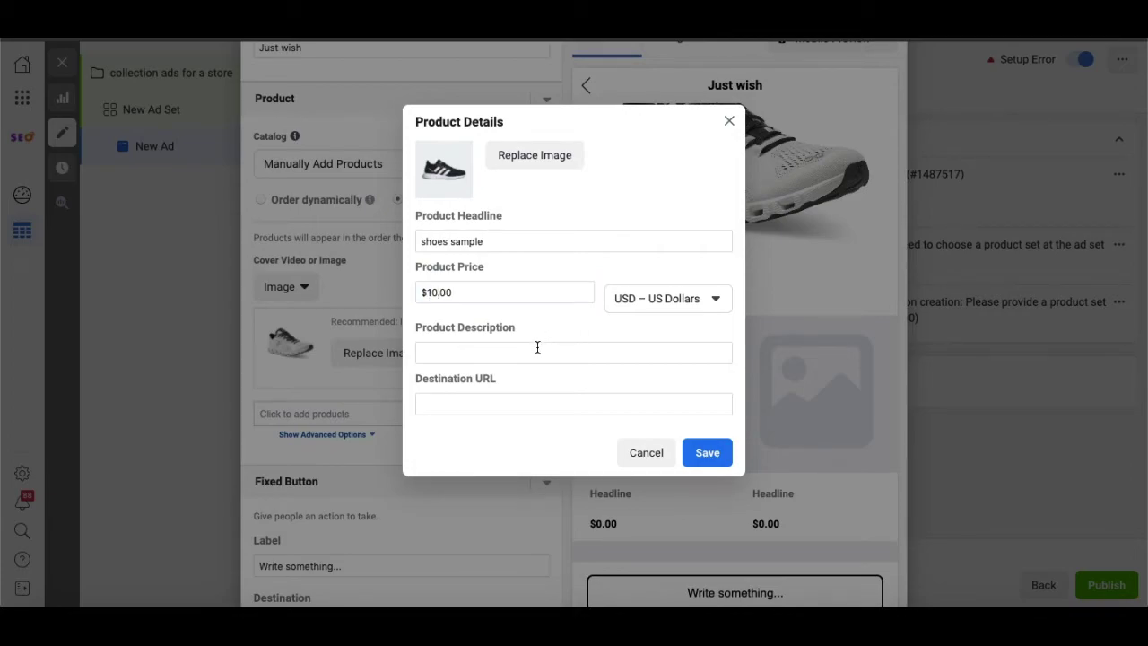
- Enter the product description "shoes" and the Just wish store's website as the destination URL, and save the product
{"action": "left_click", "coordinate": [537, 350]}
{"action": "type", "text": "shoes"}
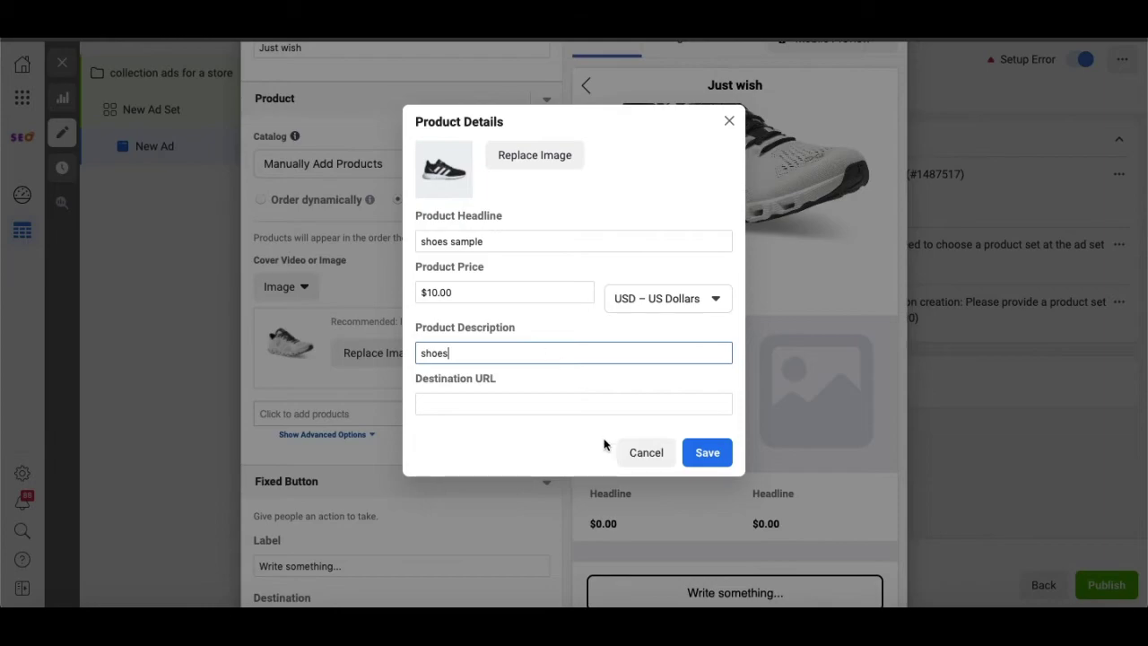
{"action": "left_click", "coordinate": [540, 404]}
{"action": "type", "text": "www"}
{"action": "type", "text": ".ju"}
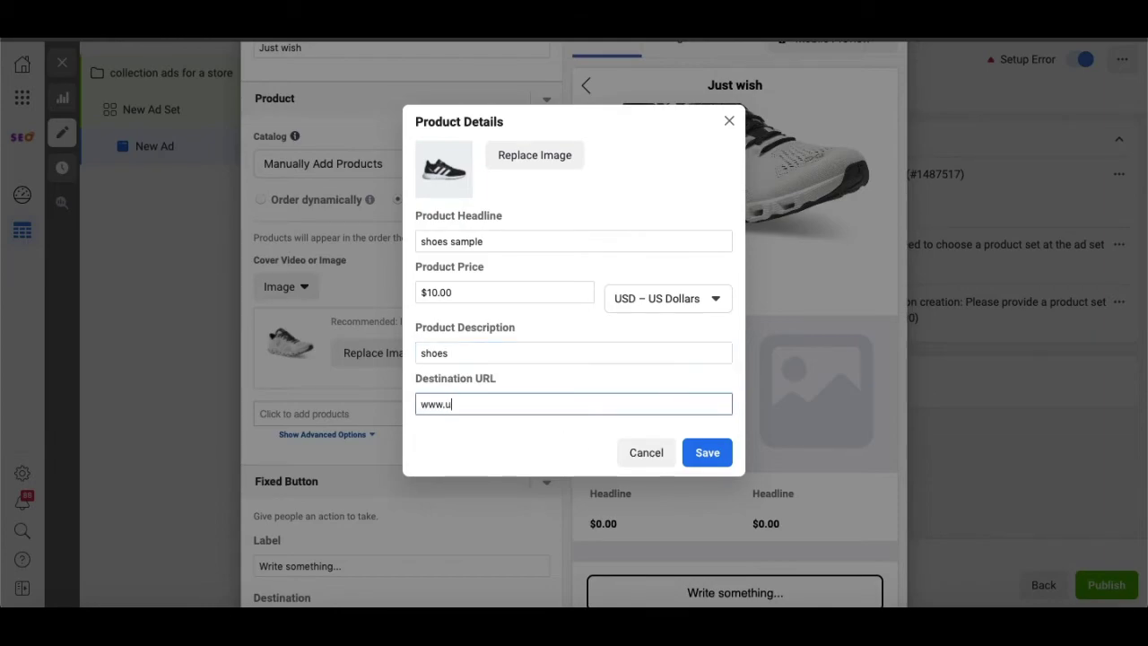
{"action": "key", "text": "BackSpace"}
{"action": "type", "text": "justwih"}
{"action": "type", "text": "h.af"}
{"action": "left_click", "coordinate": [707, 452]}
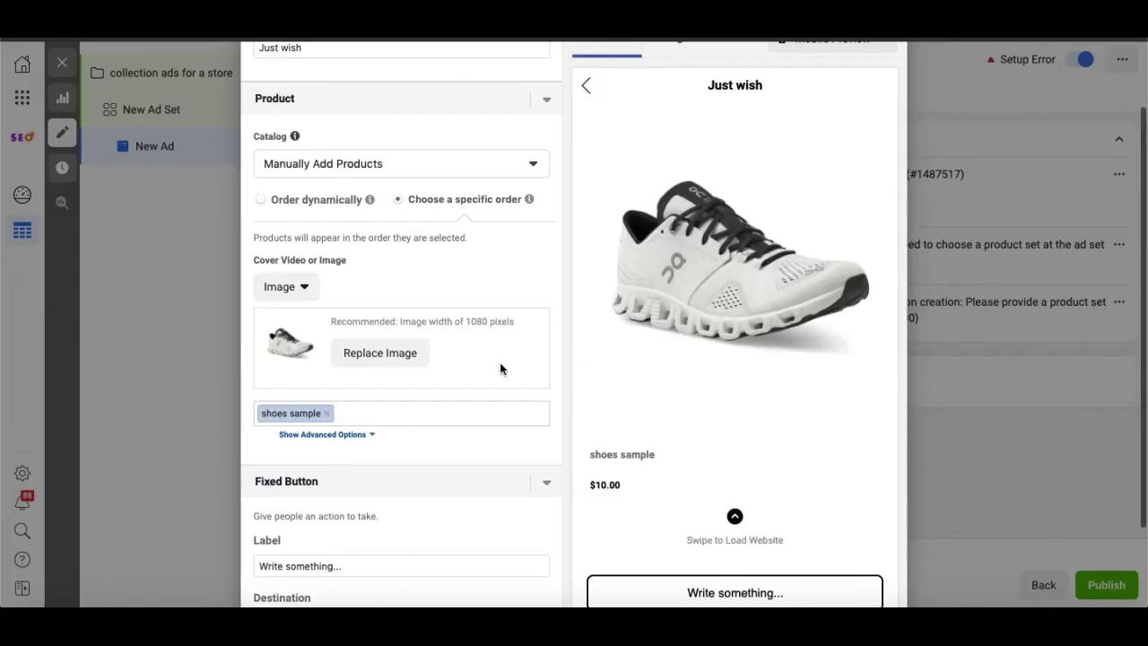
{"action": "scroll", "coordinate": [501, 368], "scroll_direction": "down", "scroll_amount": 1}
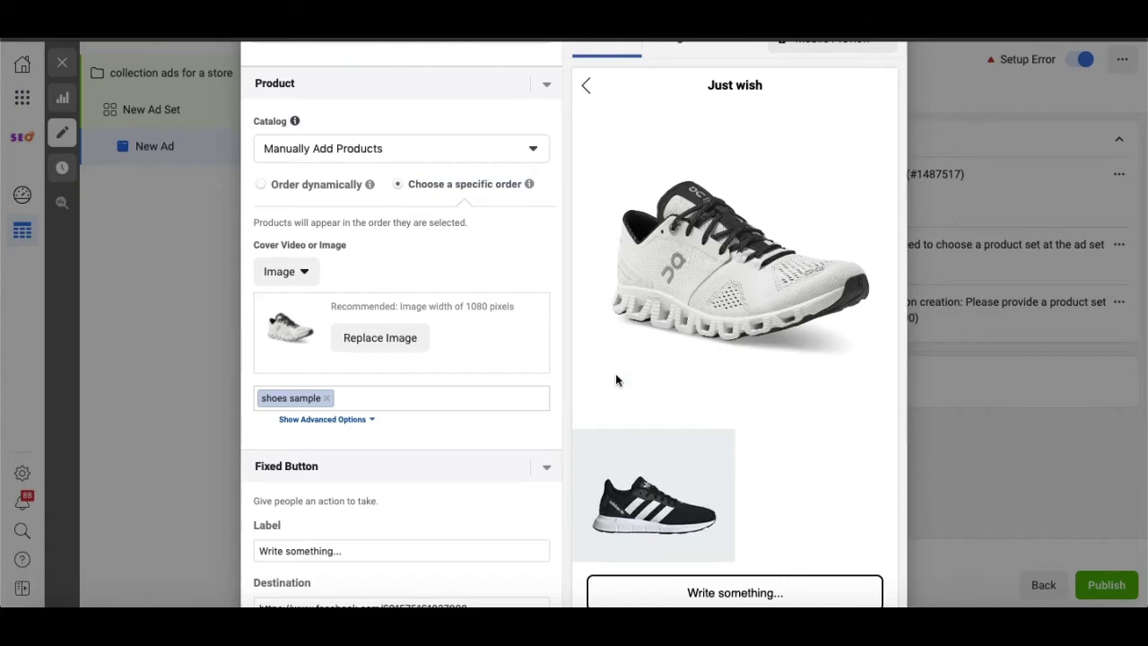
- Add another product with the all-black sneaker picture, headline "shoe sample 3", price $10.00 and description "shoe"
{"action": "scroll", "coordinate": [490, 306], "scroll_direction": "down", "scroll_amount": 2}
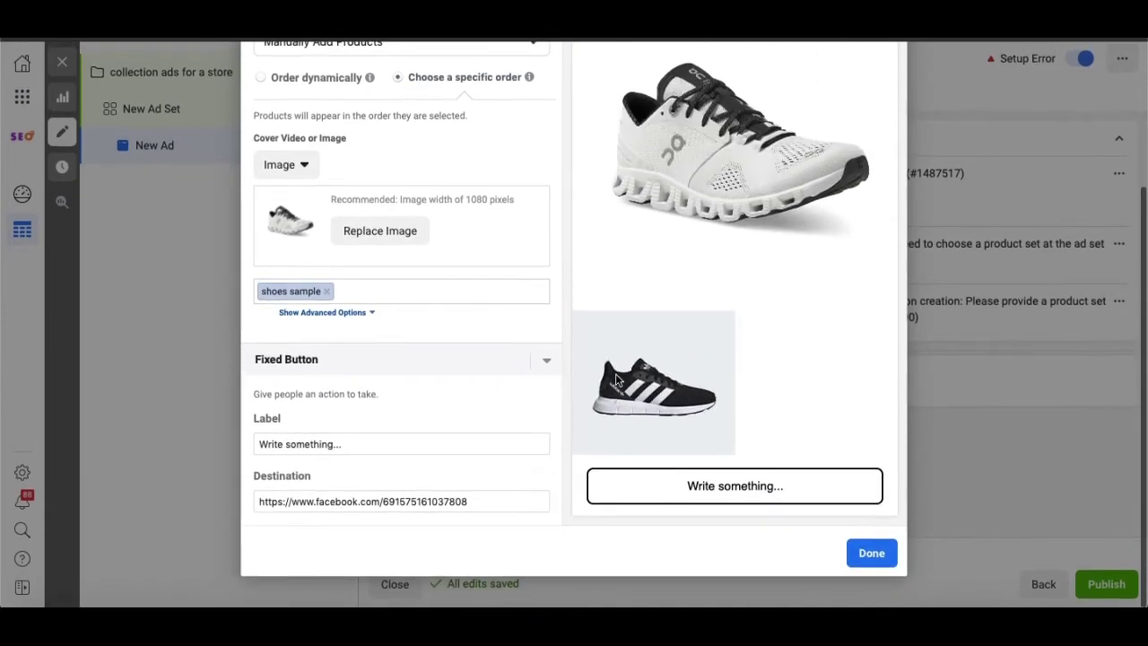
{"action": "left_click", "coordinate": [353, 289]}
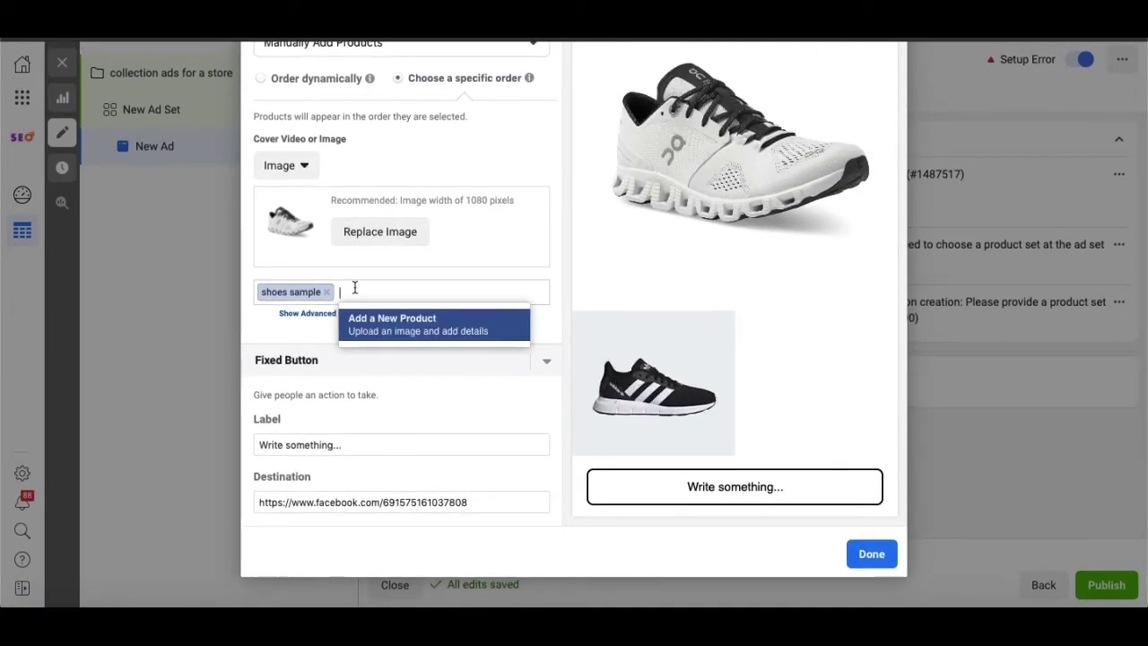
{"action": "left_click", "coordinate": [408, 332]}
{"action": "left_click", "coordinate": [471, 244]}
{"action": "type", "text": "s"}
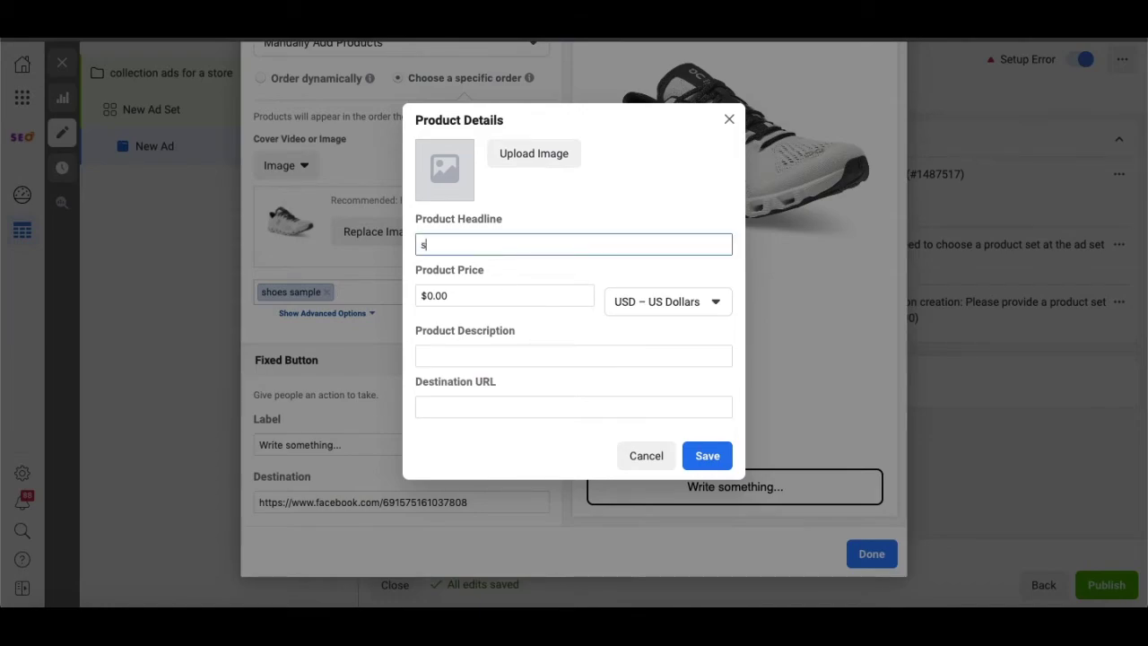
{"action": "type", "text": "hoes"}
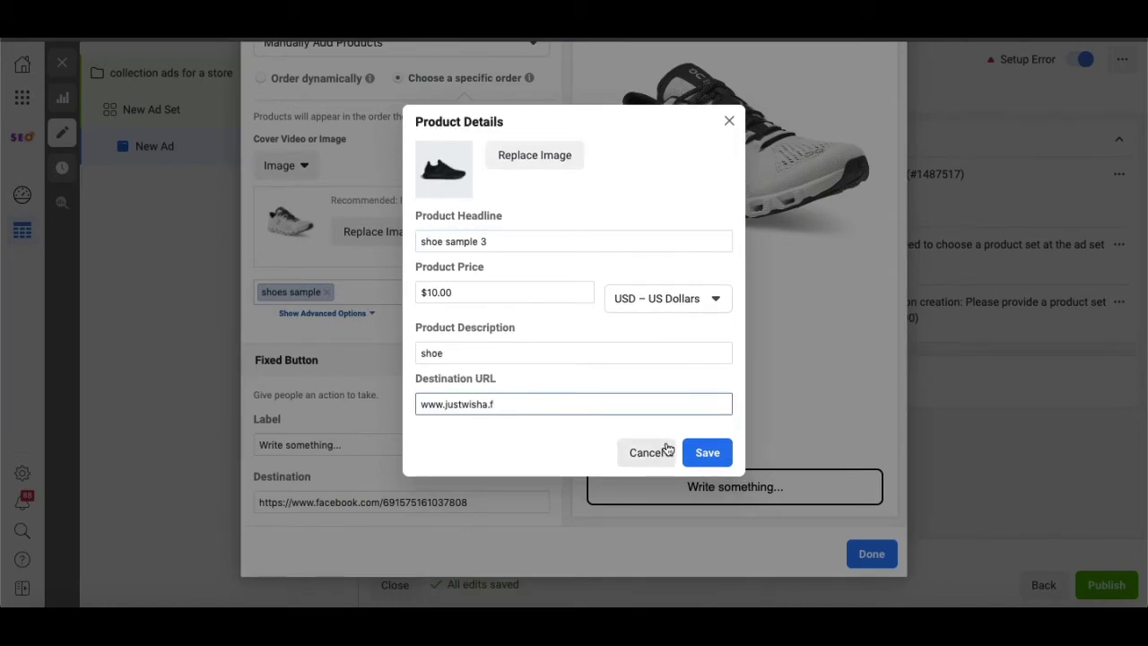
{"action": "key", "text": "BackSpace"}
{"action": "key", "text": "BackSpace"}
{"action": "type", "text": ".af"}
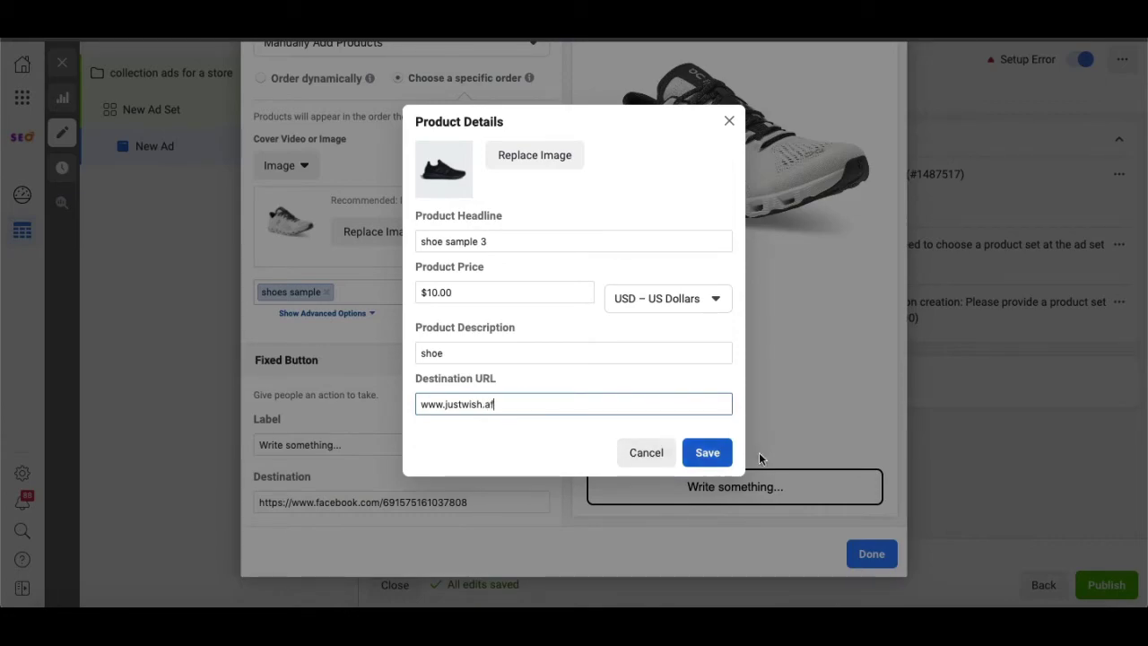
{"action": "left_click", "coordinate": [707, 452]}
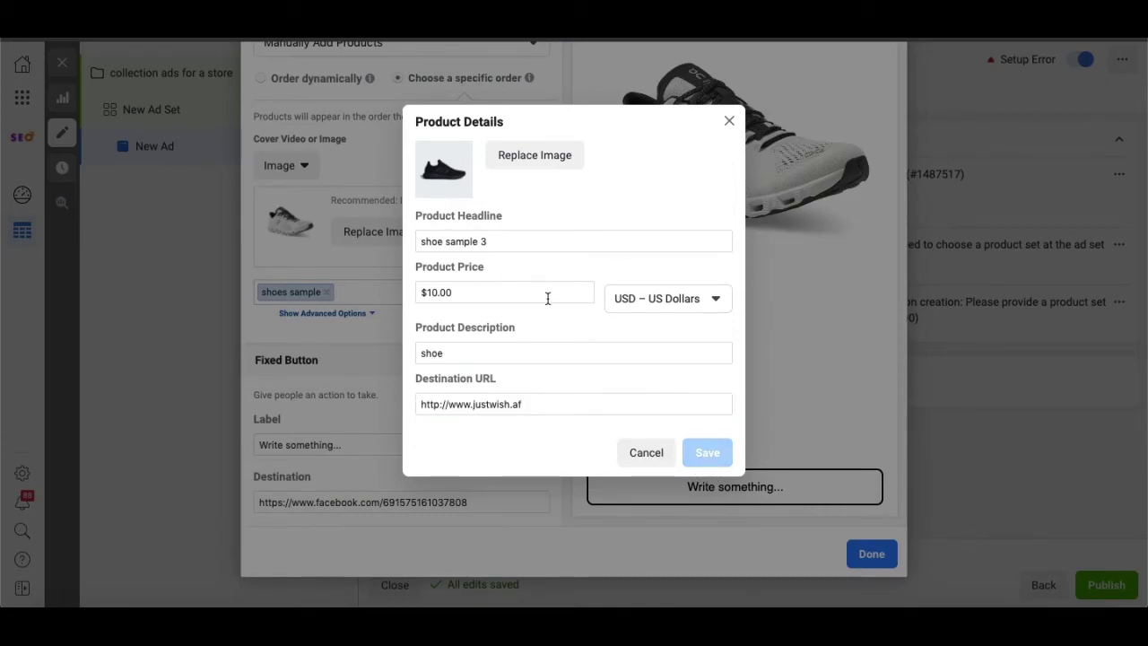
- Add two more products with images: "shoe sample 3" priced at $10.00 and "shoe sample 4" priced at $20.00
{"action": "scroll", "coordinate": [482, 336], "scroll_direction": "up", "scroll_amount": 1}
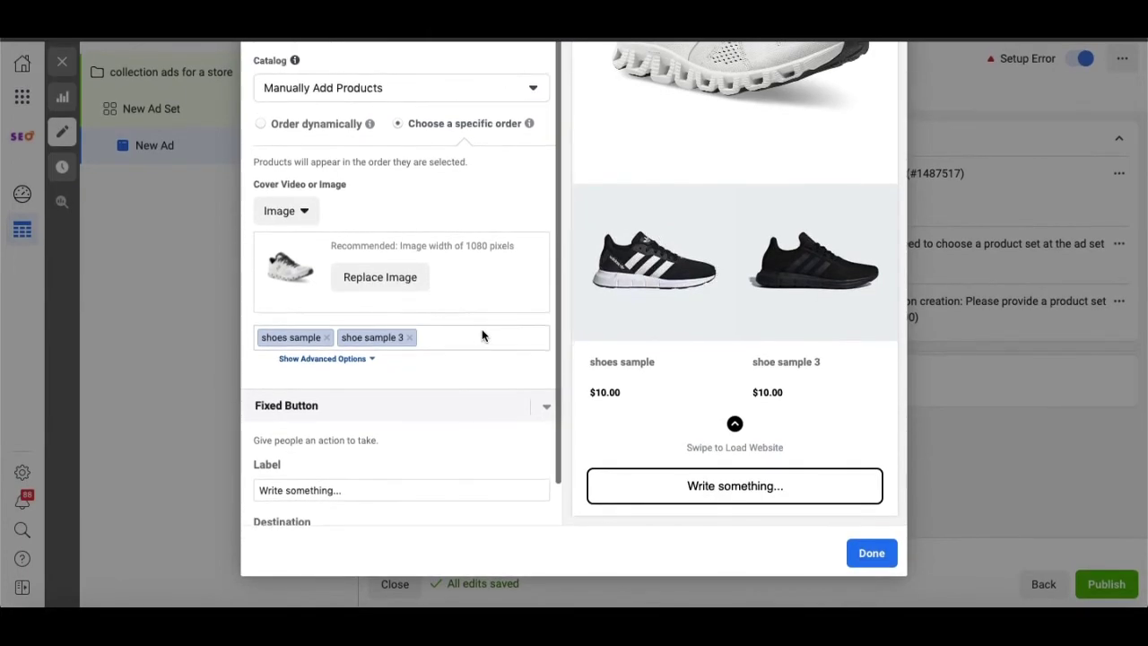
{"action": "scroll", "coordinate": [601, 363], "scroll_direction": "up", "scroll_amount": 1}
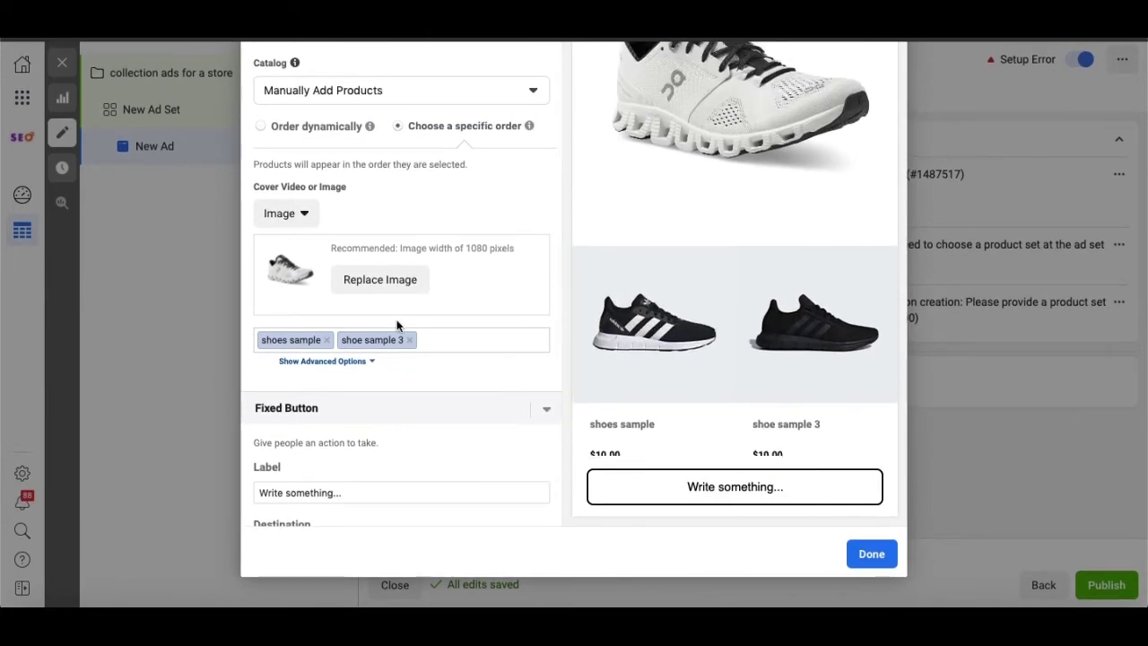
{"action": "left_click", "coordinate": [454, 338]}
{"action": "left_click", "coordinate": [477, 375]}
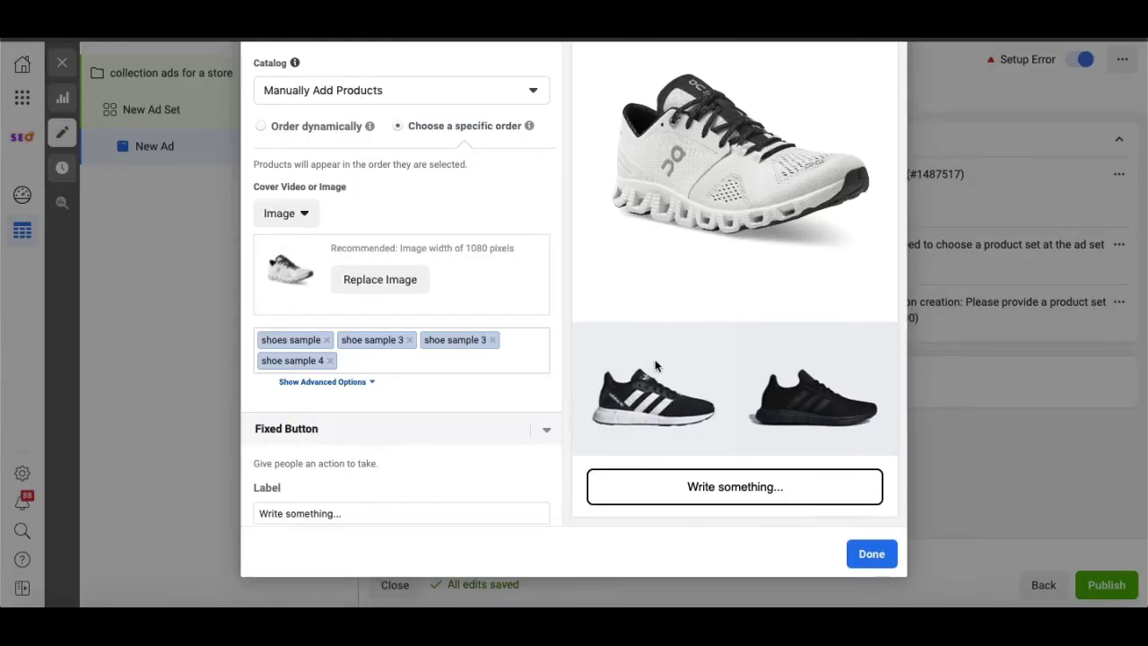
- Examine the cover image and product grid in the Instant Experience preview, including the product names and prices
{"action": "scroll", "coordinate": [479, 310], "scroll_direction": "up", "scroll_amount": 1}
{"action": "scroll", "coordinate": [479, 309], "scroll_direction": "down", "scroll_amount": 2}
{"action": "scroll", "coordinate": [479, 309], "scroll_direction": "up", "scroll_amount": 2}
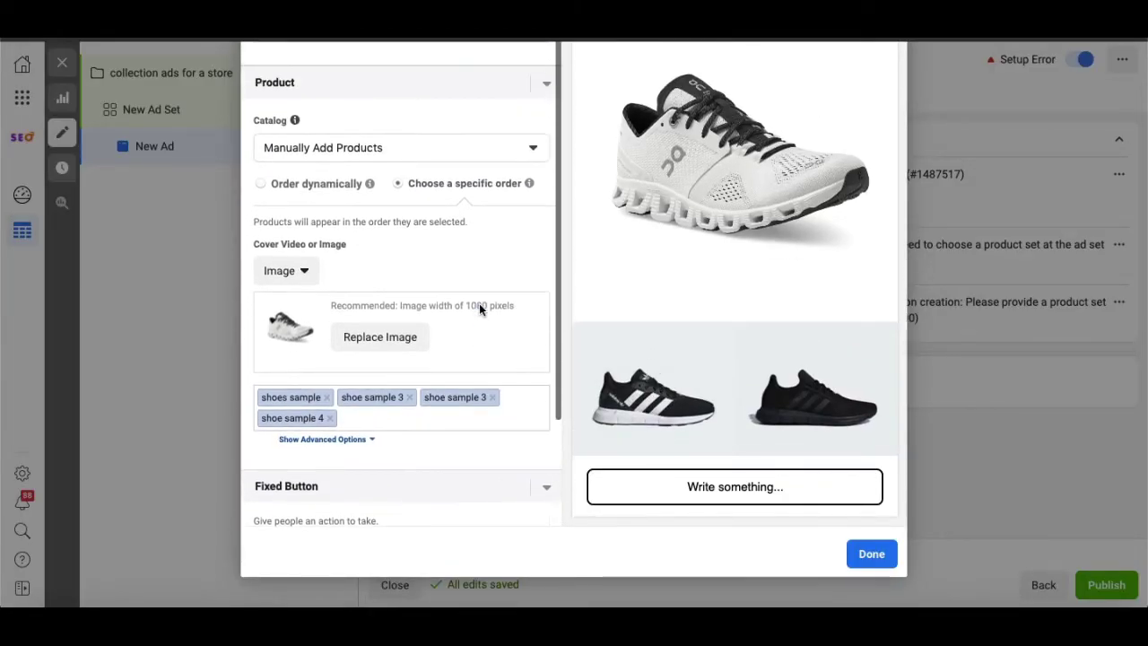
{"action": "scroll", "coordinate": [665, 263], "scroll_direction": "down", "scroll_amount": 2}
{"action": "scroll", "coordinate": [665, 263], "scroll_direction": "up", "scroll_amount": 1}
{"action": "scroll", "coordinate": [665, 262], "scroll_direction": "up", "scroll_amount": 1}
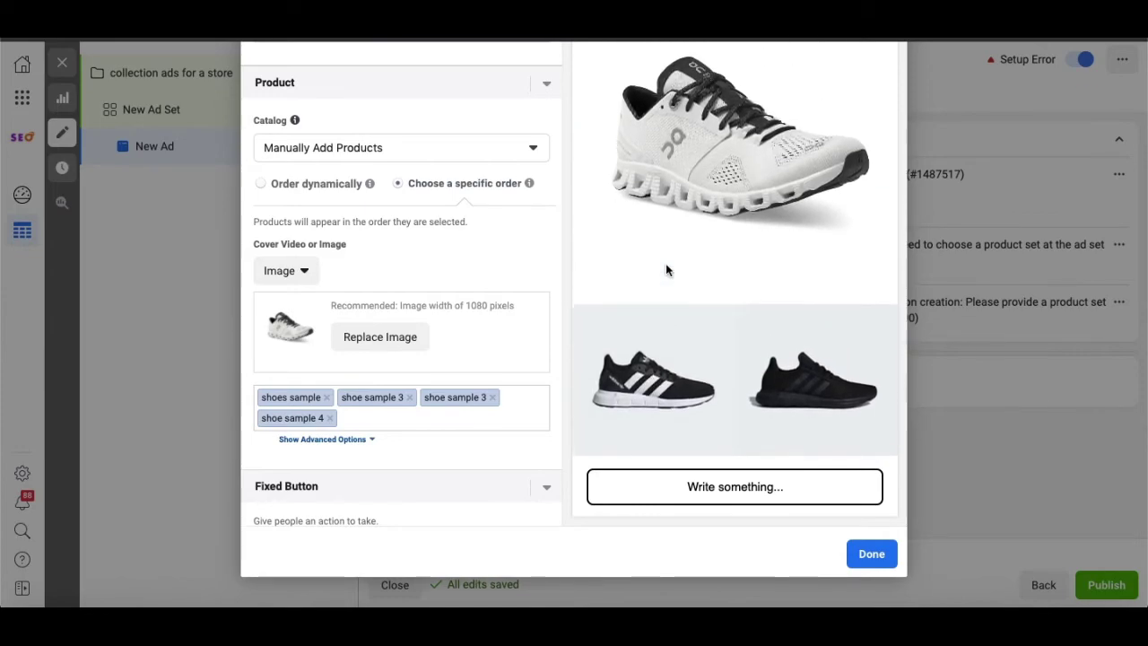
{"action": "scroll", "coordinate": [665, 263], "scroll_direction": "down", "scroll_amount": 4}
{"action": "scroll", "coordinate": [665, 296], "scroll_direction": "up", "scroll_amount": 4}
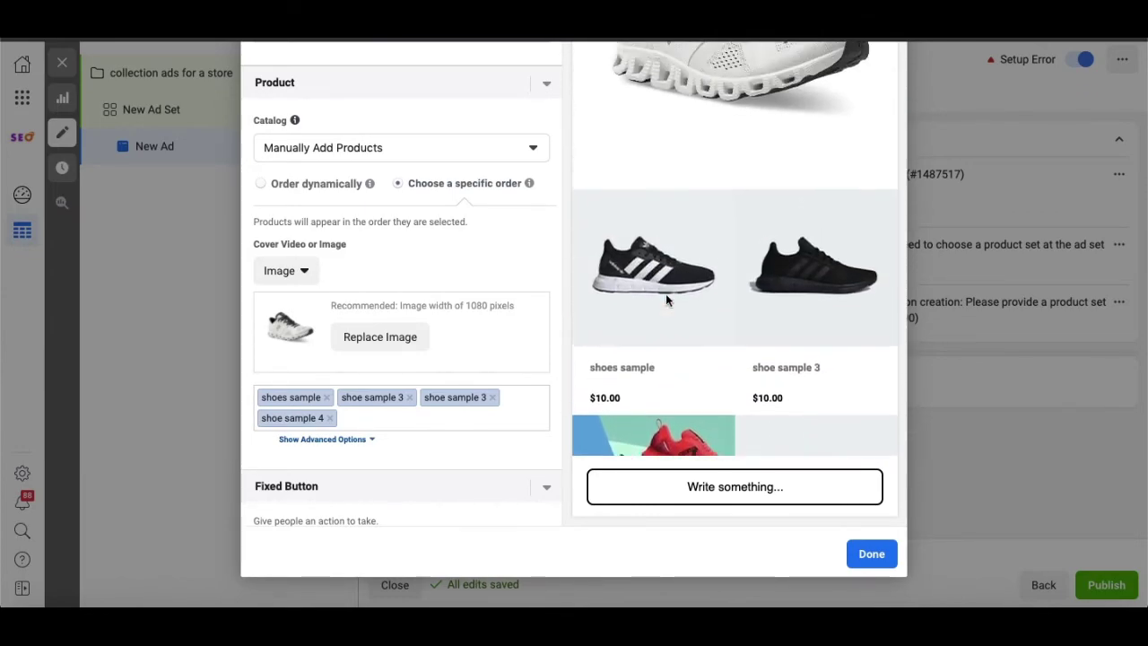
{"action": "scroll", "coordinate": [666, 296], "scroll_direction": "down", "scroll_amount": 4}
{"action": "scroll", "coordinate": [665, 296], "scroll_direction": "up", "scroll_amount": 1}
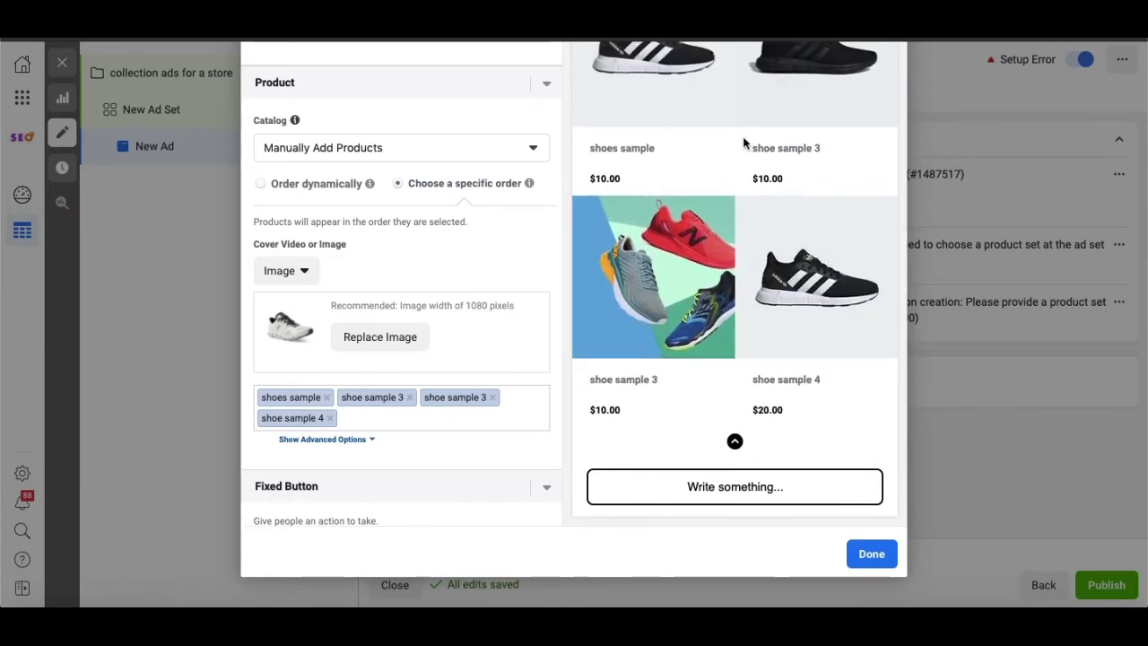
{"action": "scroll", "coordinate": [655, 160], "scroll_direction": "down", "scroll_amount": 1}
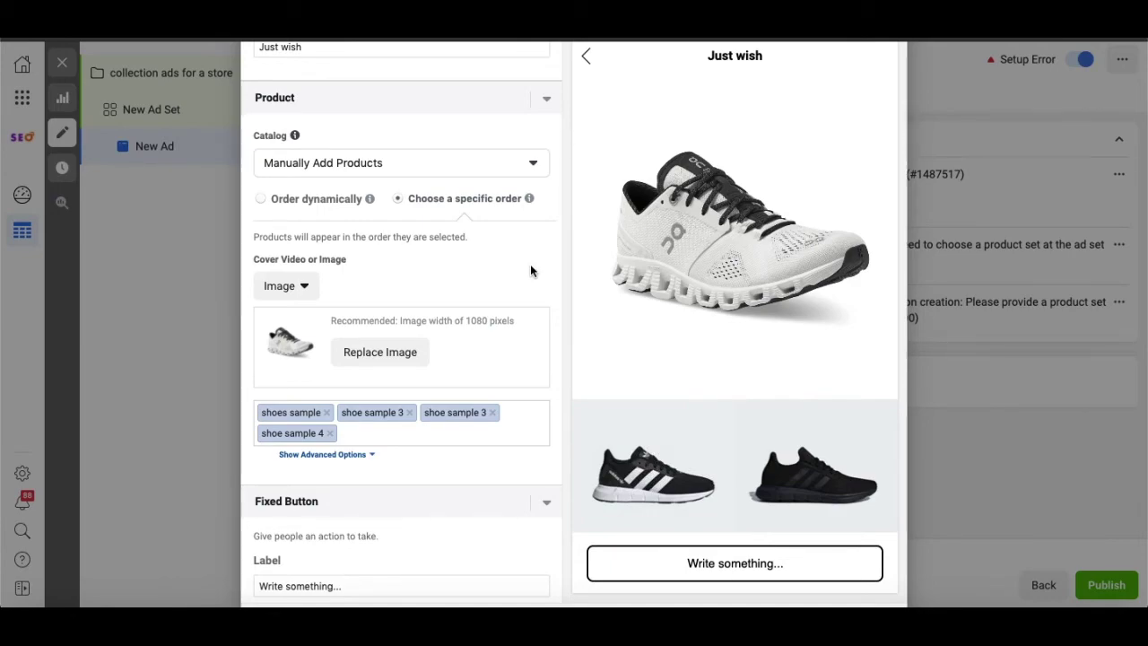
{"action": "scroll", "coordinate": [711, 224], "scroll_direction": "down", "scroll_amount": 5}
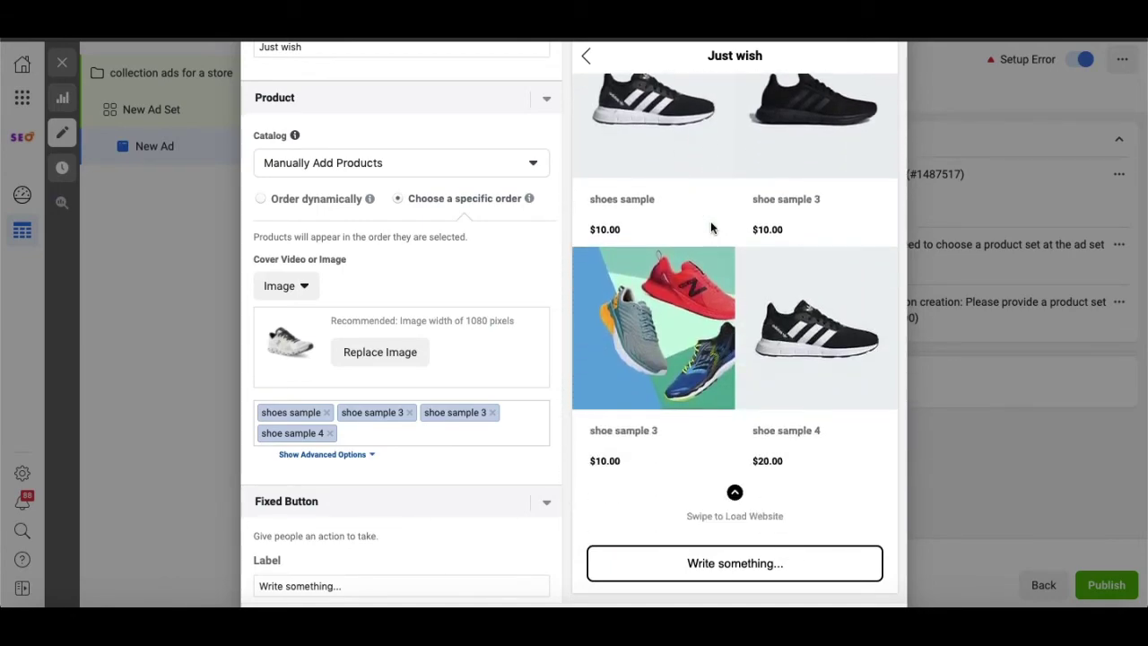
{"action": "scroll", "coordinate": [711, 226], "scroll_direction": "up", "scroll_amount": 1}
{"action": "scroll", "coordinate": [711, 226], "scroll_direction": "down", "scroll_amount": 1}
- Set the label of the Instant Experience's fixed button to "See more"
{"action": "scroll", "coordinate": [470, 326], "scroll_direction": "down", "scroll_amount": 1}
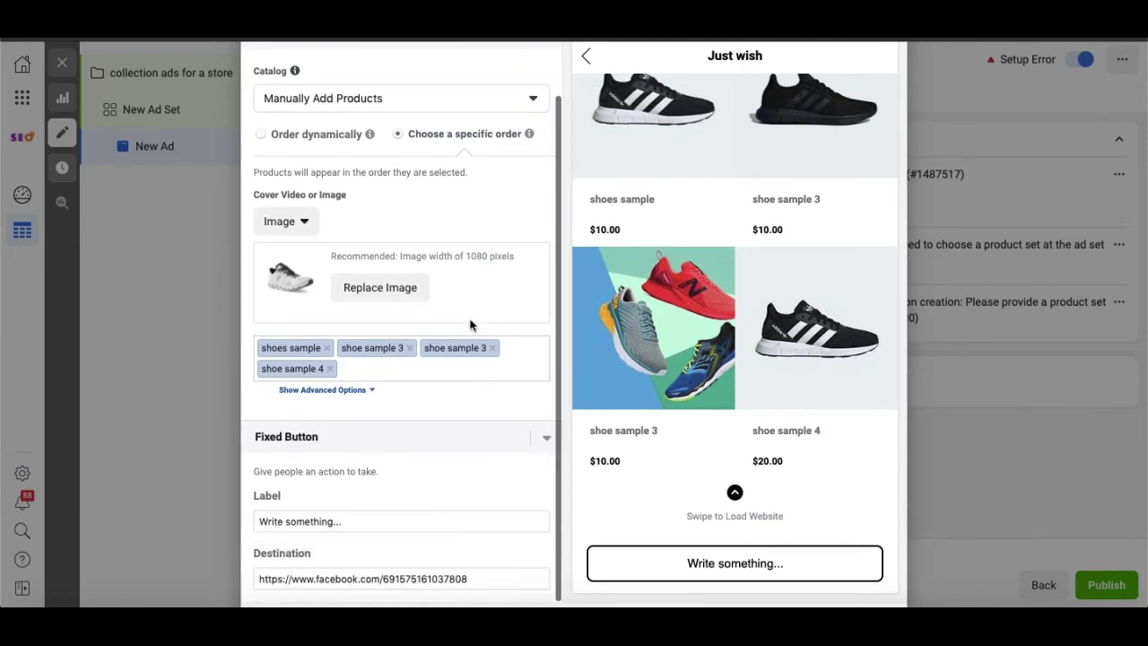
{"action": "scroll", "coordinate": [461, 394], "scroll_direction": "down", "scroll_amount": 1}
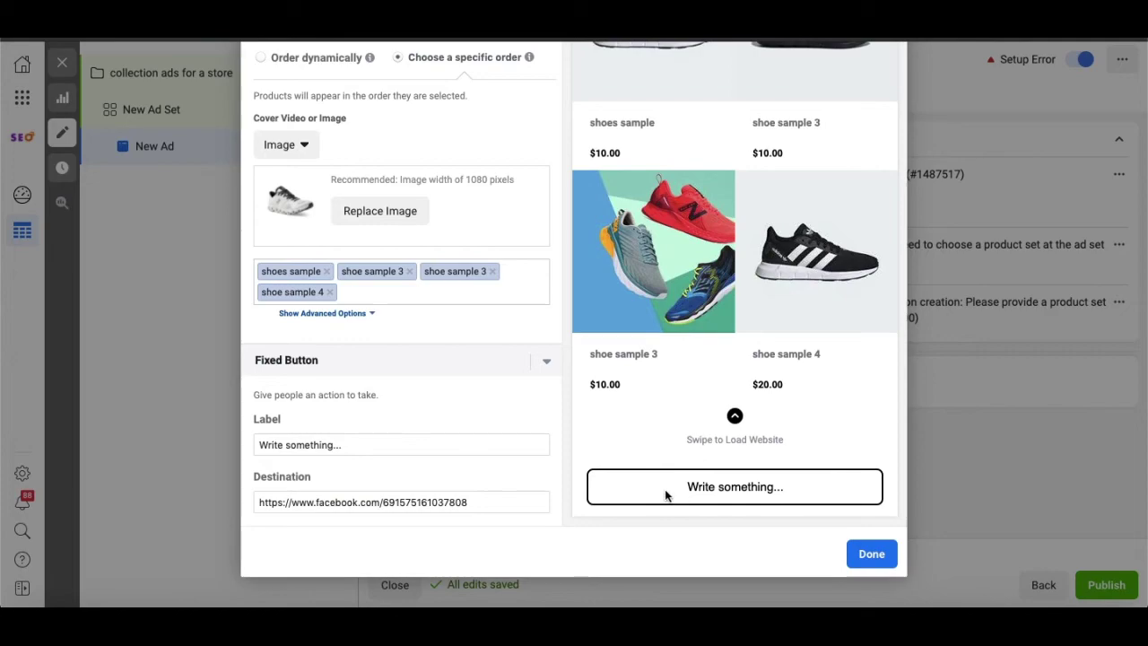
{"action": "left_click", "coordinate": [395, 444]}
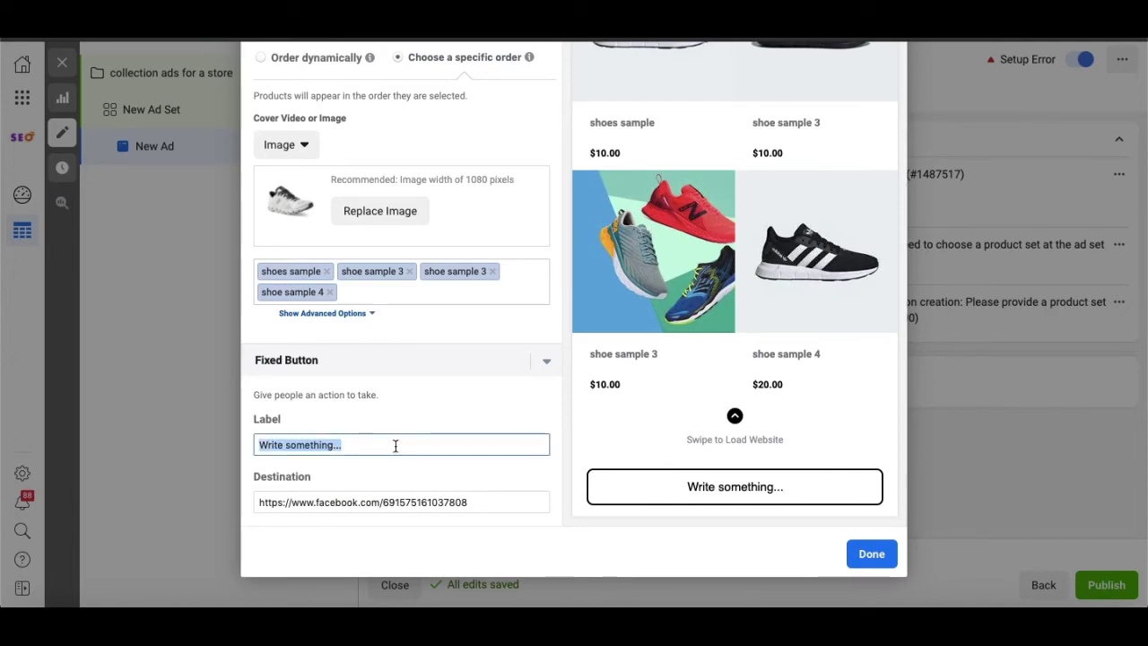
{"action": "type", "text": "Bu"}
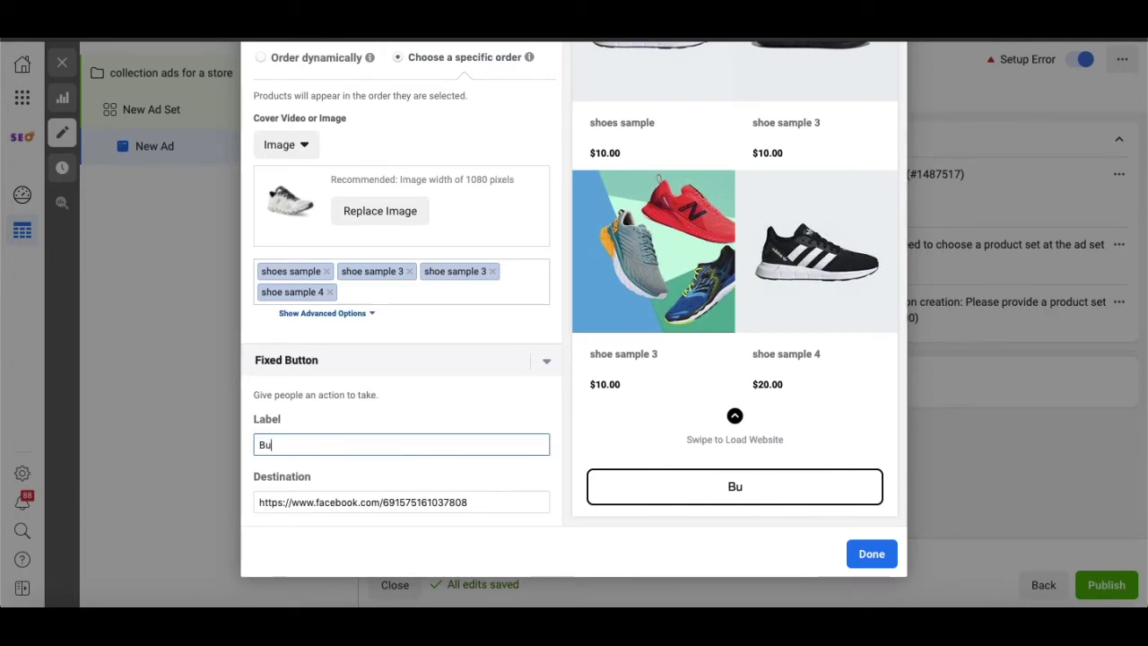
{"action": "key", "text": "BackSpace"}
{"action": "key", "text": "BackSpace"}
{"action": "type", "text": "See more"}
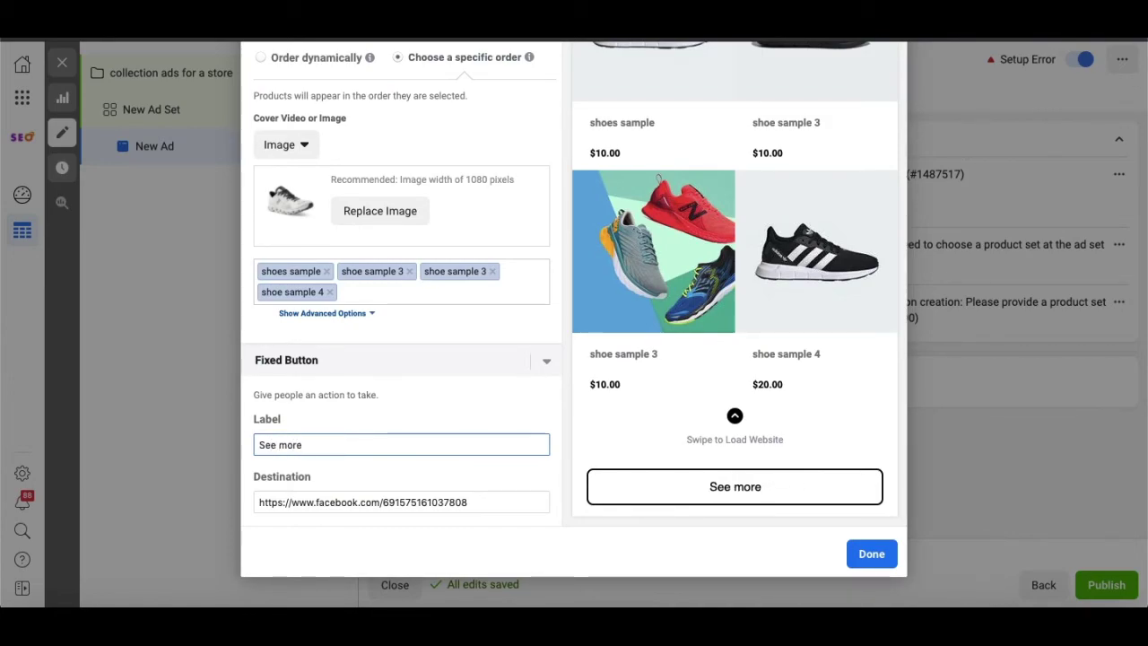
{"action": "triple_click", "coordinate": [346, 502]}
{"action": "type", "text": "https://www.justwish.af"}
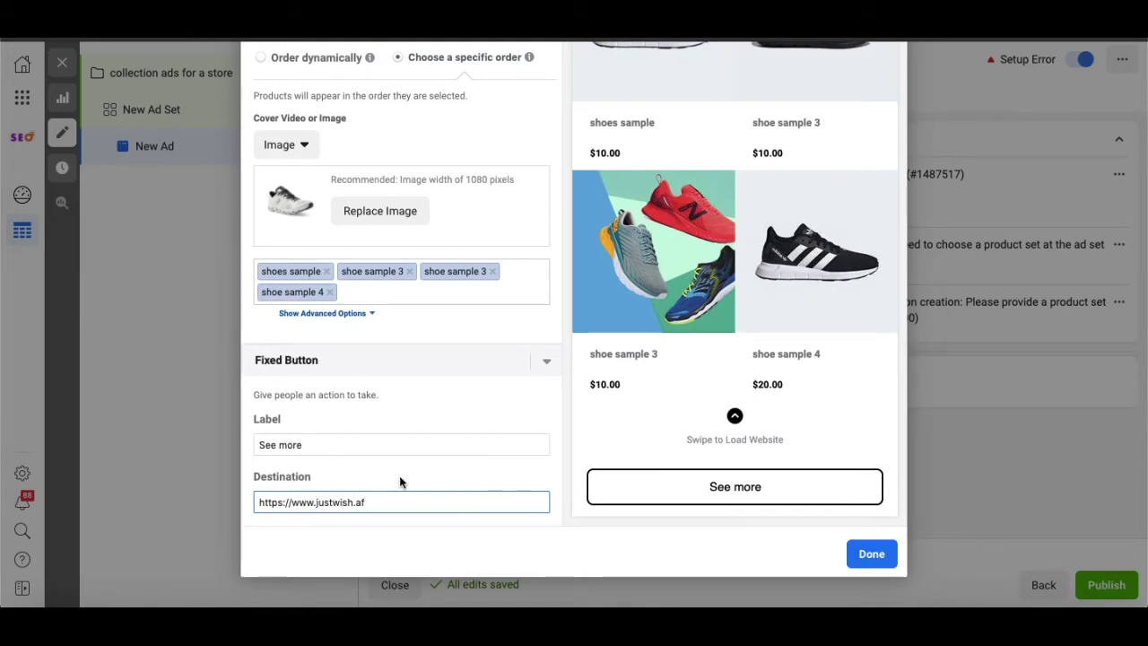
{"action": "scroll", "coordinate": [400, 481], "scroll_direction": "up", "scroll_amount": 3}
{"action": "scroll", "coordinate": [715, 243], "scroll_direction": "up", "scroll_amount": 4}
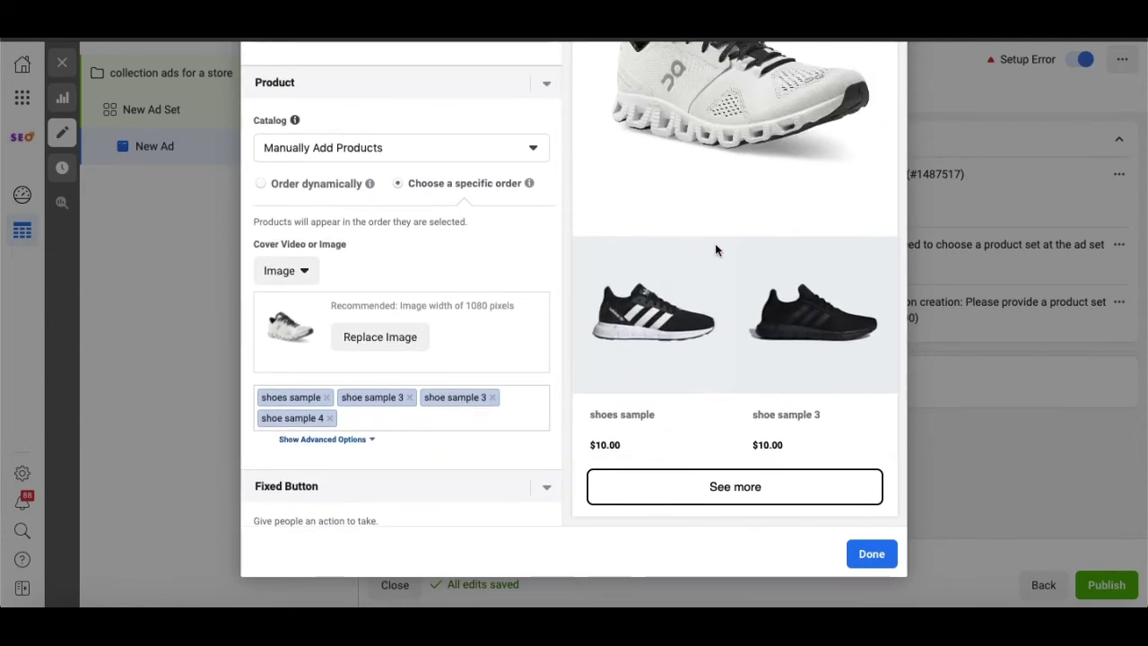
{"action": "left_click", "coordinate": [871, 553]}
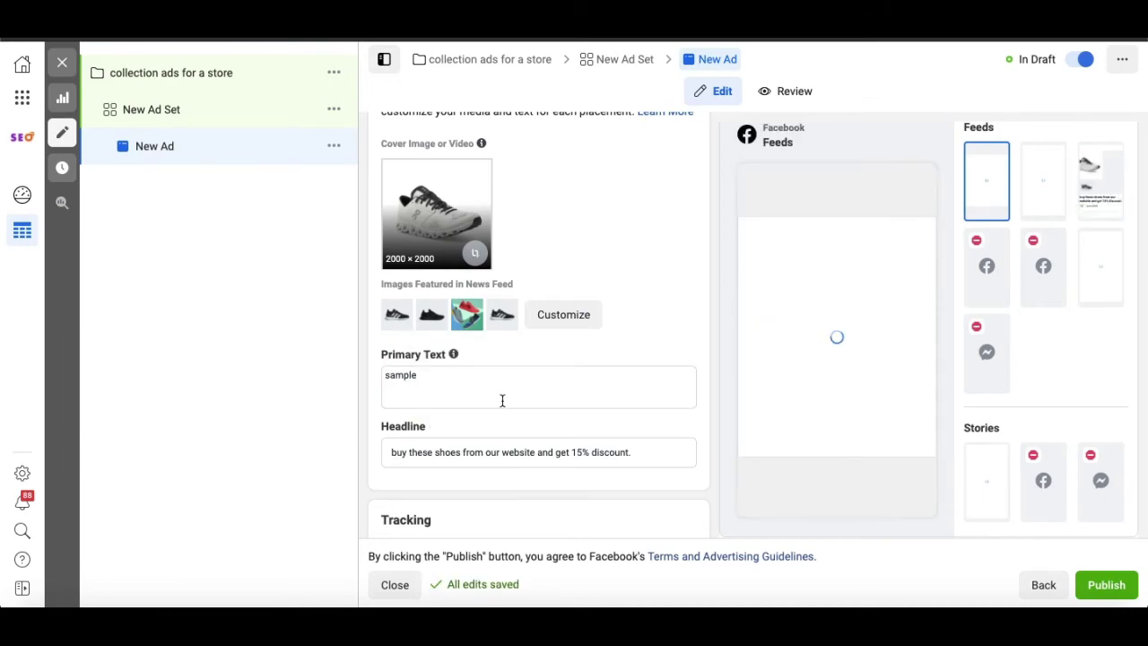
- Expand the Facebook feed preview of the ad, examine its cover, headline and product images, and close the preview
{"action": "scroll", "coordinate": [487, 392], "scroll_direction": "down", "scroll_amount": 1}
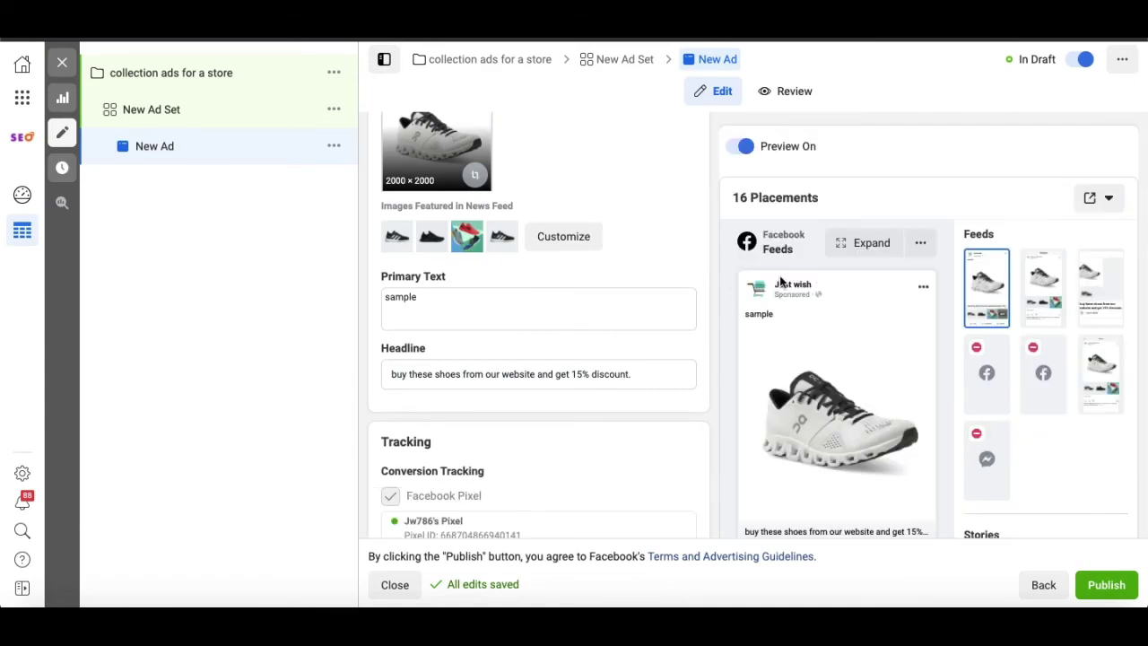
{"action": "left_click", "coordinate": [863, 243]}
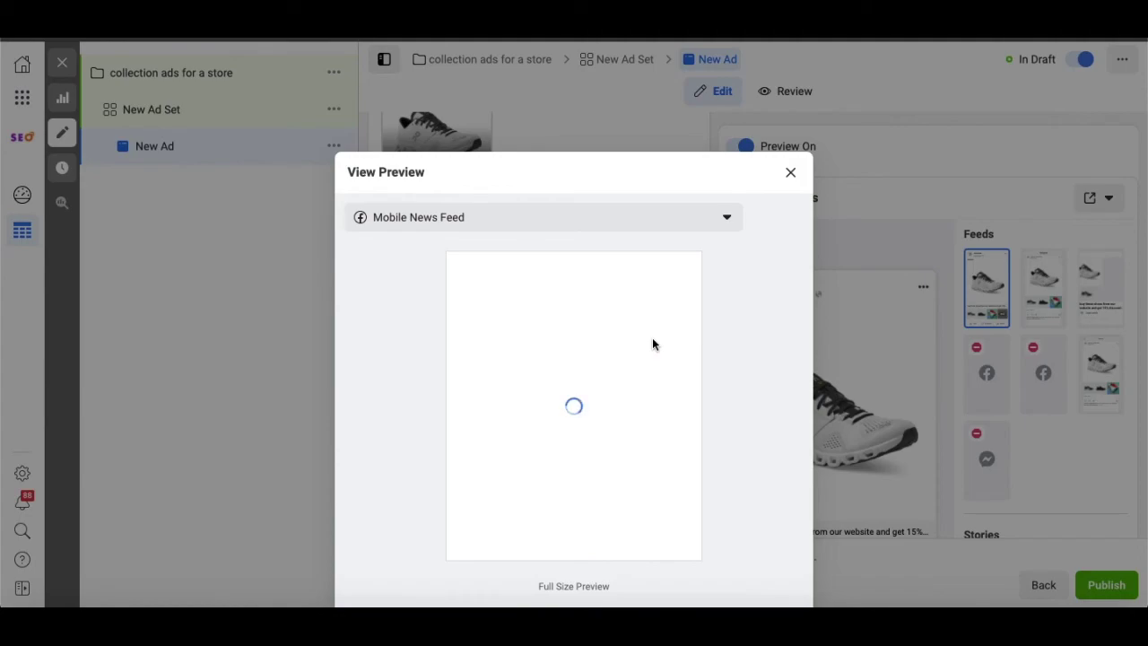
{"action": "scroll", "coordinate": [714, 390], "scroll_direction": "down", "scroll_amount": 1}
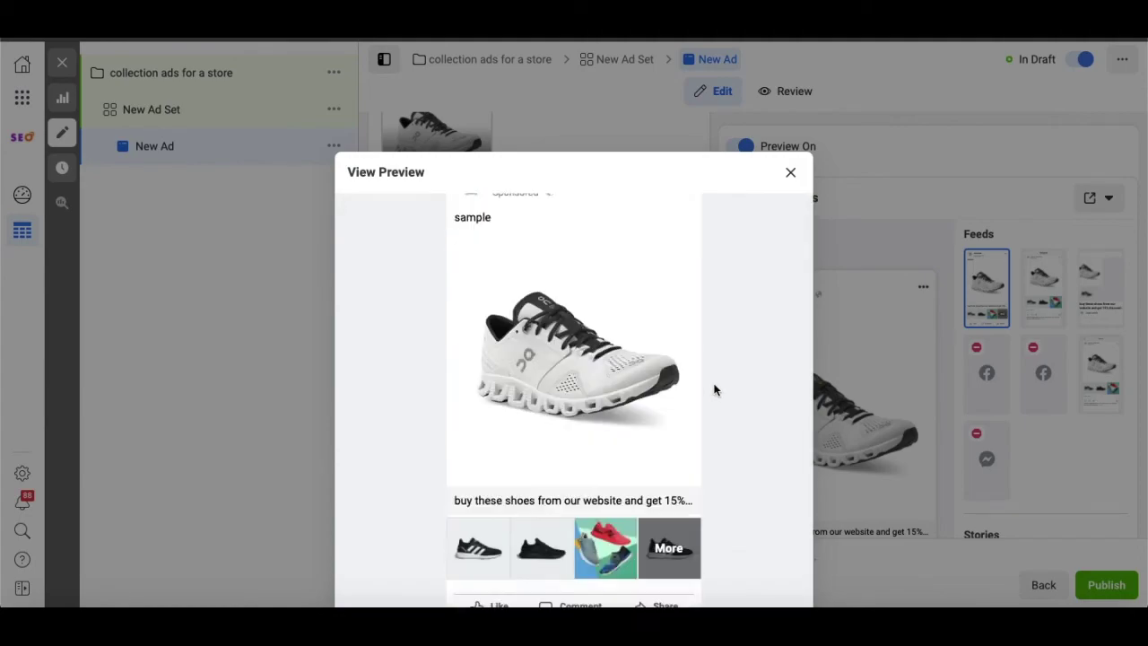
{"action": "scroll", "coordinate": [715, 389], "scroll_direction": "down", "scroll_amount": 1}
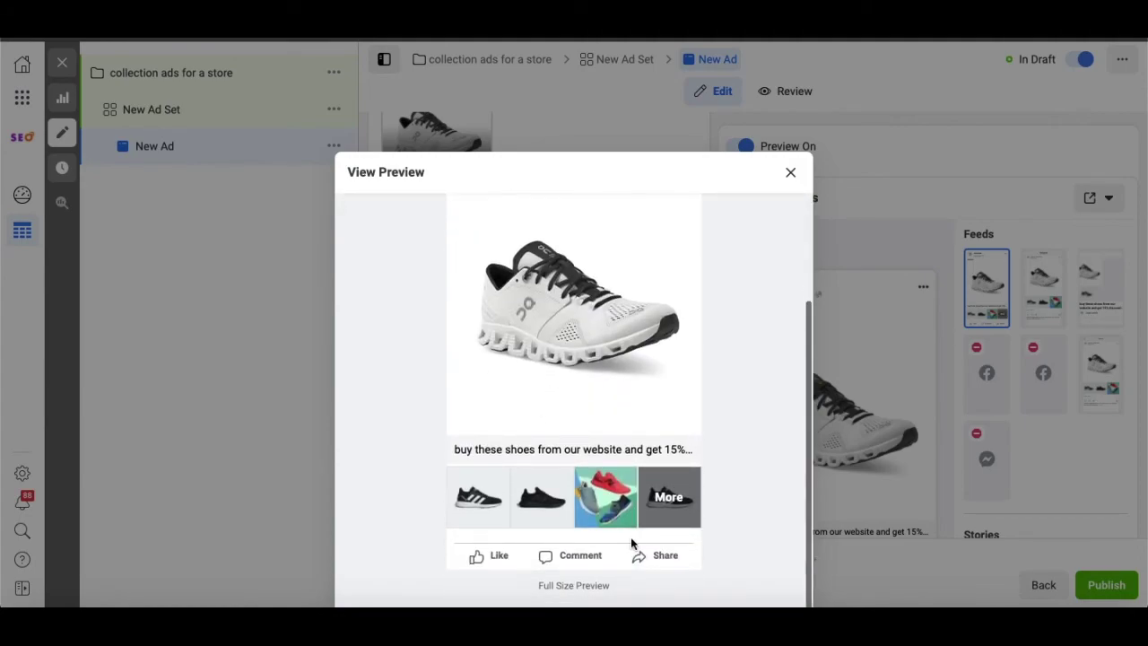
{"action": "scroll", "coordinate": [666, 403], "scroll_direction": "up", "scroll_amount": 2}
{"action": "scroll", "coordinate": [666, 403], "scroll_direction": "up", "scroll_amount": 1}
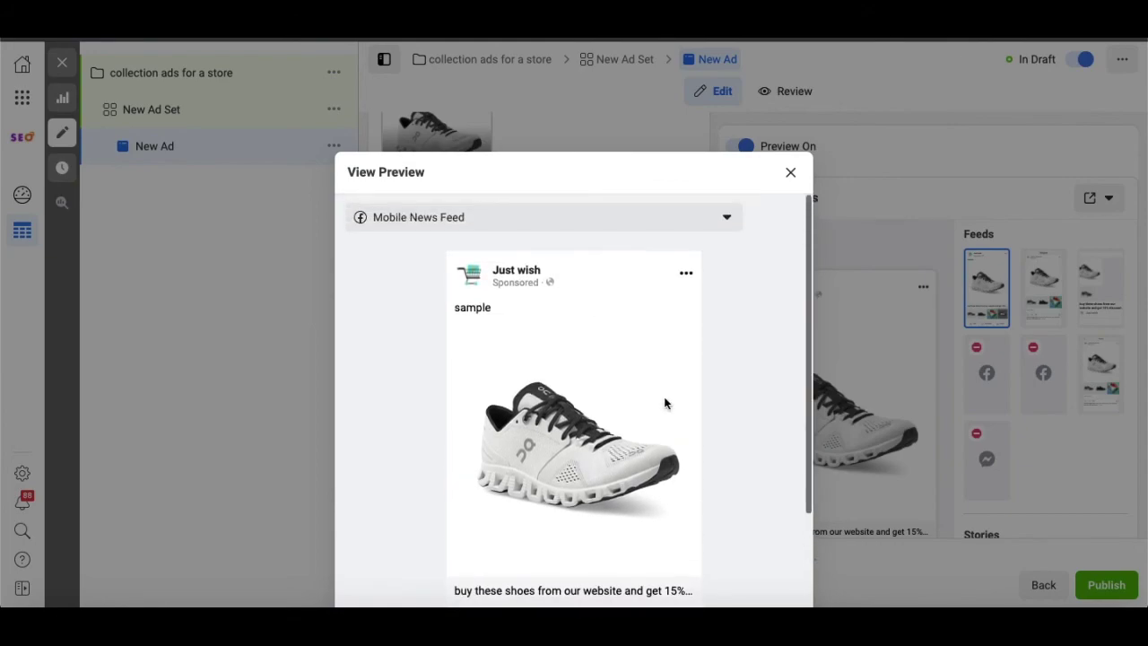
{"action": "scroll", "coordinate": [666, 404], "scroll_direction": "down", "scroll_amount": 1}
{"action": "scroll", "coordinate": [665, 404], "scroll_direction": "up", "scroll_amount": 1}
{"action": "scroll", "coordinate": [665, 404], "scroll_direction": "down", "scroll_amount": 3}
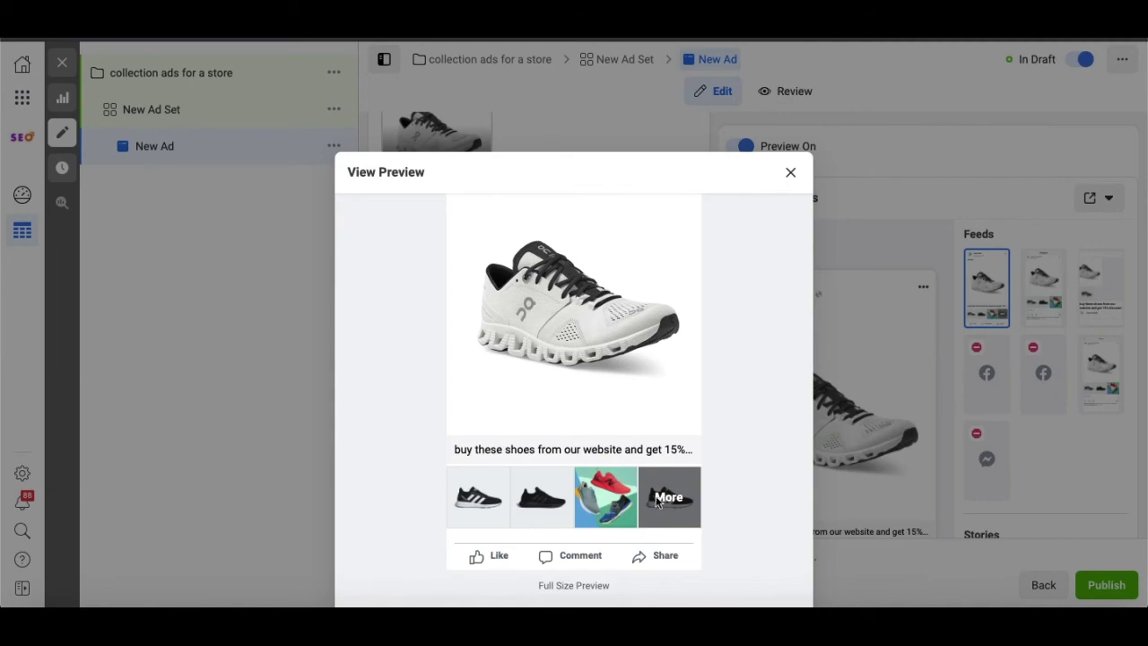
{"action": "scroll", "coordinate": [668, 466], "scroll_direction": "up", "scroll_amount": 1}
{"action": "scroll", "coordinate": [667, 466], "scroll_direction": "down", "scroll_amount": 1}
{"action": "scroll", "coordinate": [661, 493], "scroll_direction": "up", "scroll_amount": 1}
{"action": "scroll", "coordinate": [661, 493], "scroll_direction": "up", "scroll_amount": 1}
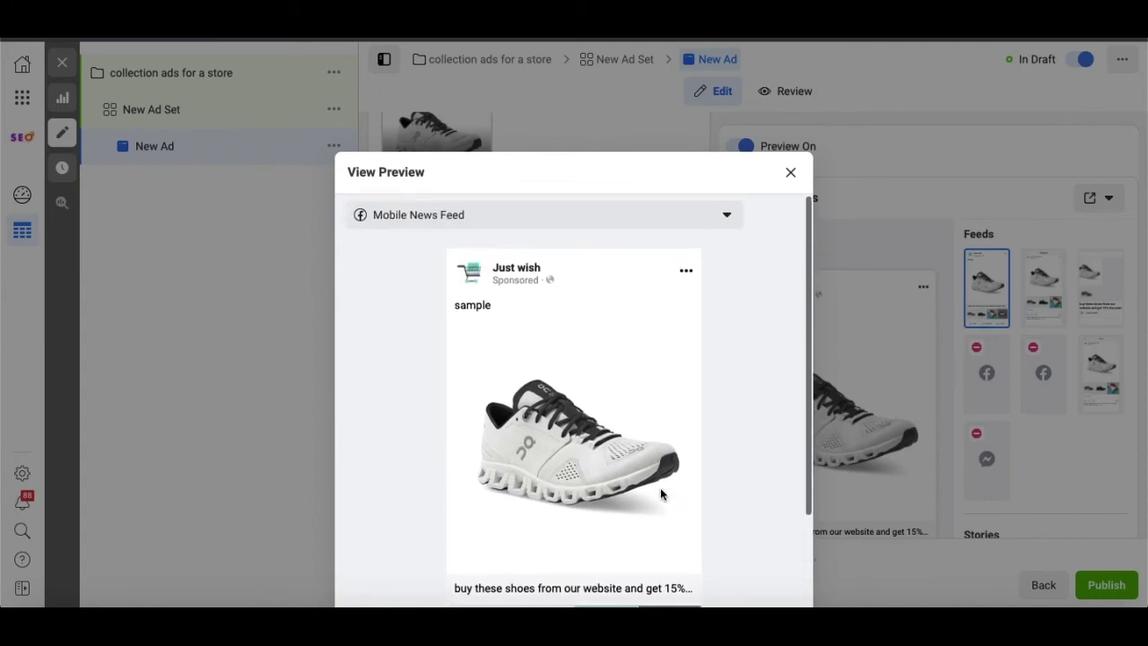
{"action": "key", "text": "Escape"}
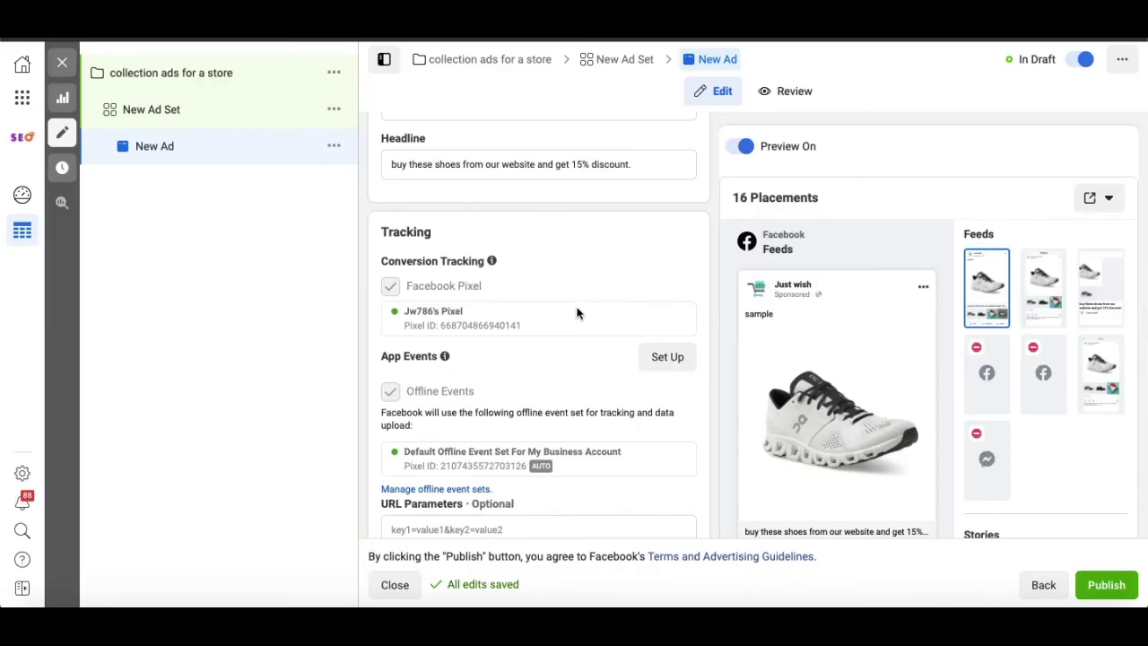
- Review the ad's tracking settings, including the pixel, offline events and URL parameters
{"action": "scroll", "coordinate": [577, 313], "scroll_direction": "down", "scroll_amount": 1}
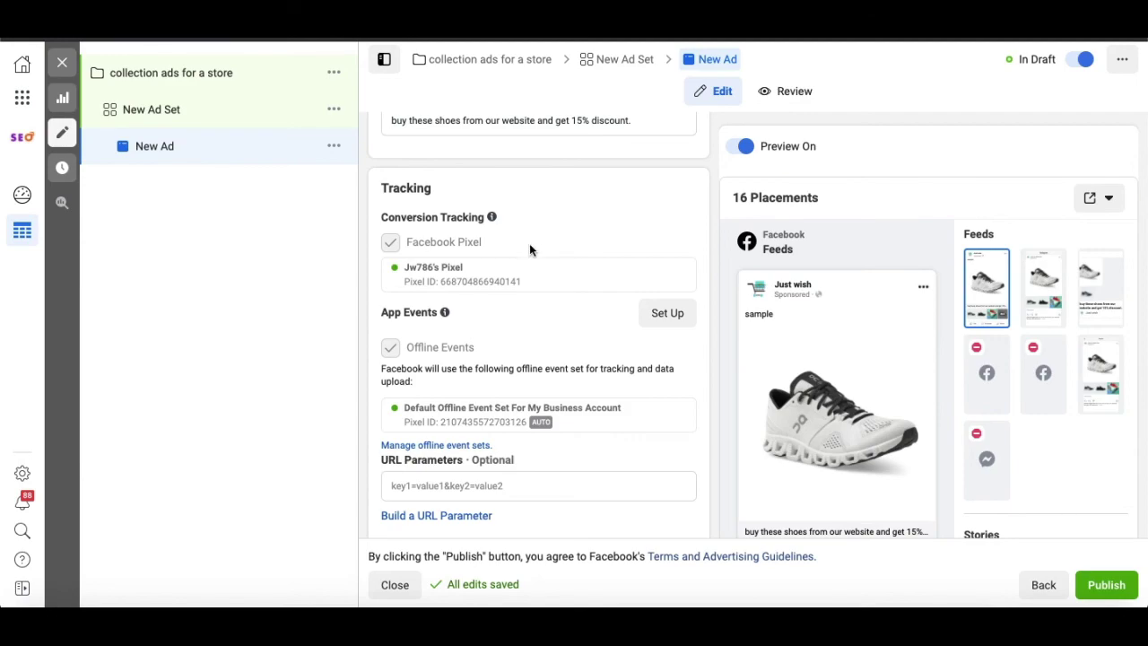
{"action": "scroll", "coordinate": [529, 249], "scroll_direction": "down", "scroll_amount": 1}
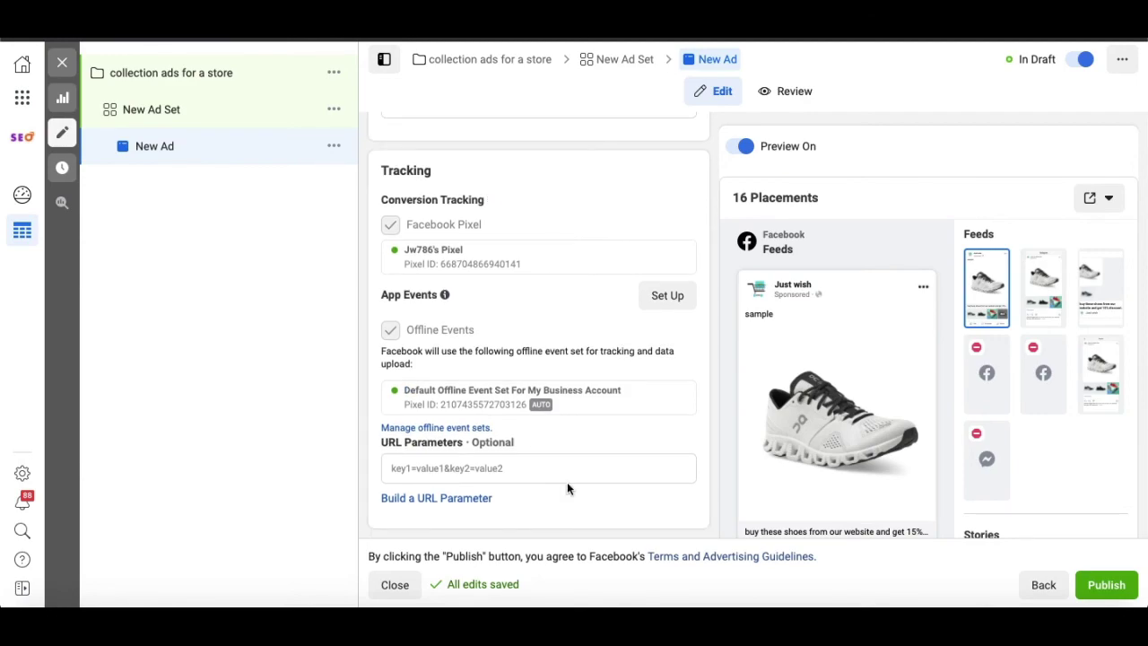